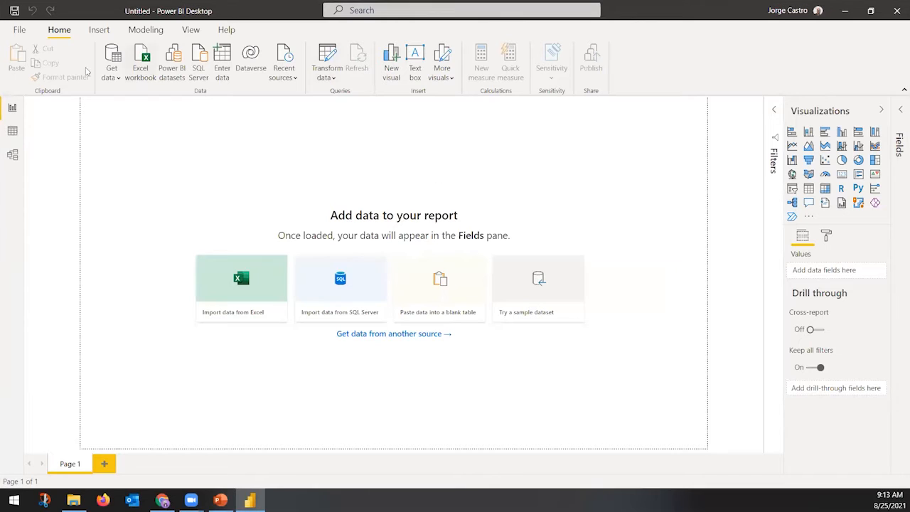
Start a Dynamics 365 (online) connection and copy the instance's Service Root URL from Chrome
click(114, 84)
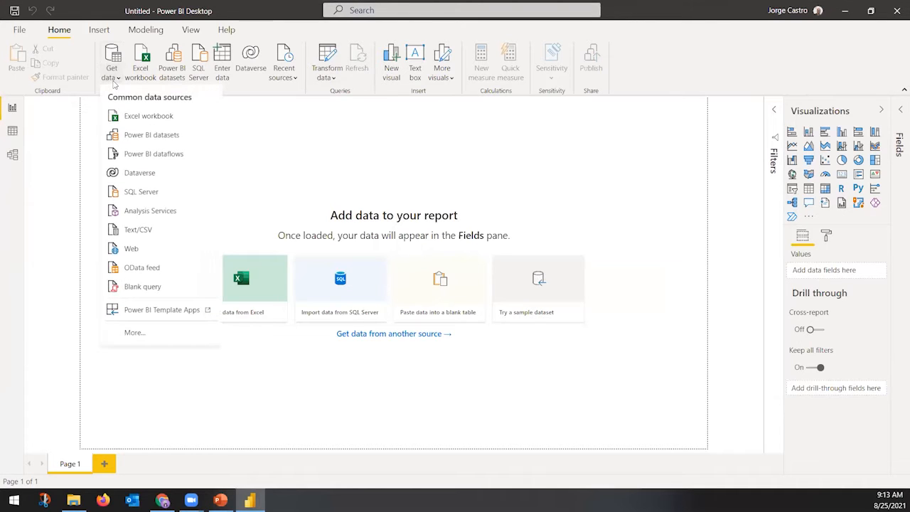
click(144, 334)
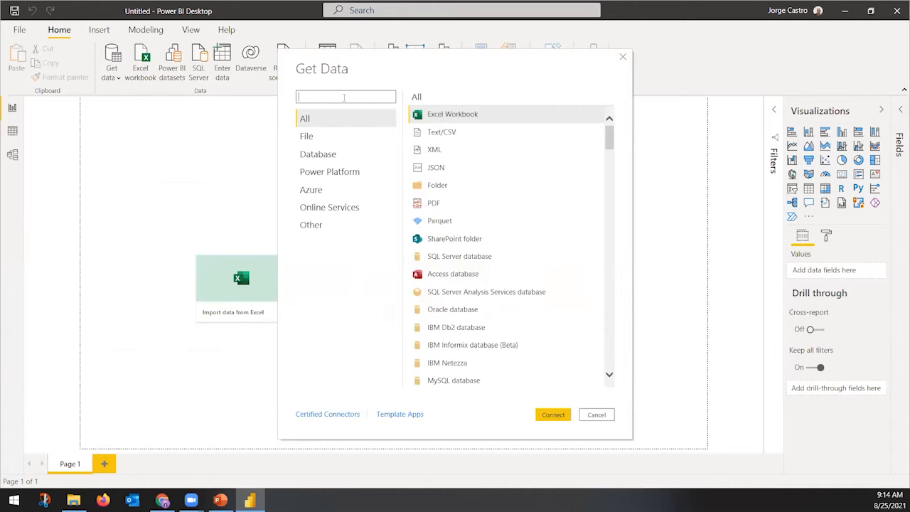
text(Dyna)
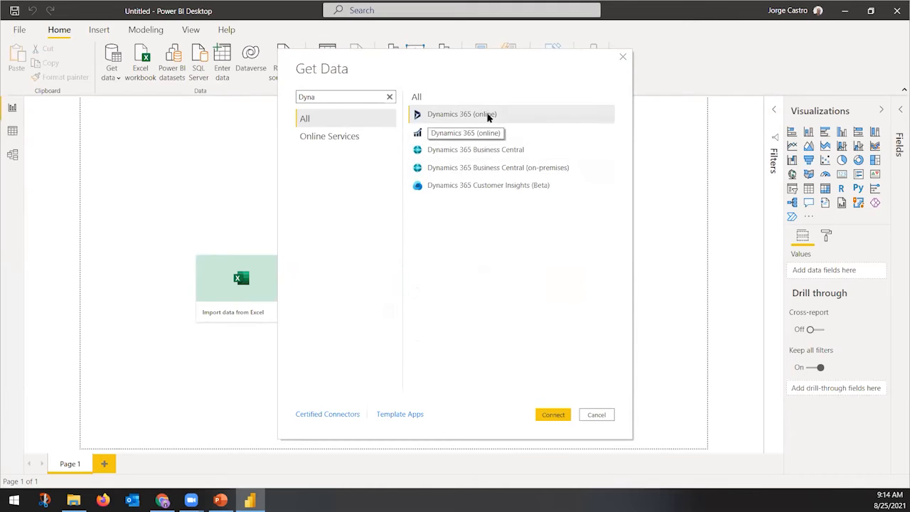
click(487, 117)
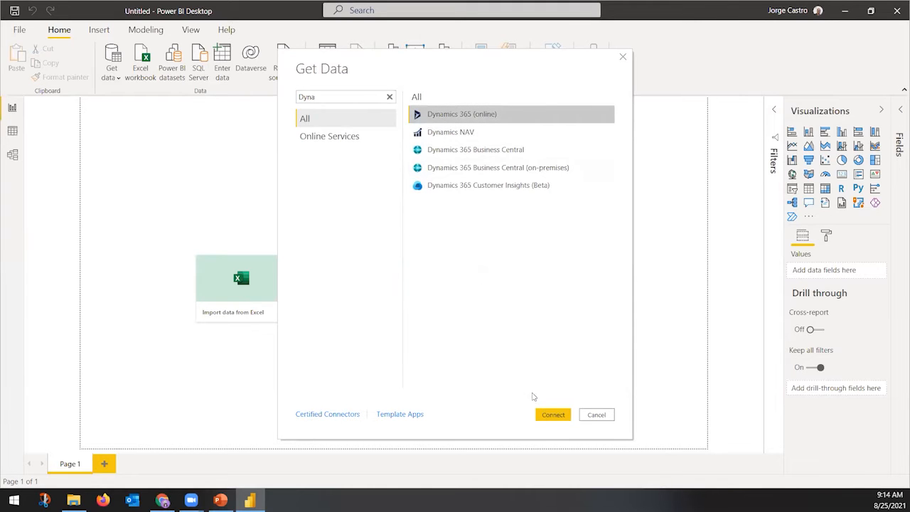
click(549, 415)
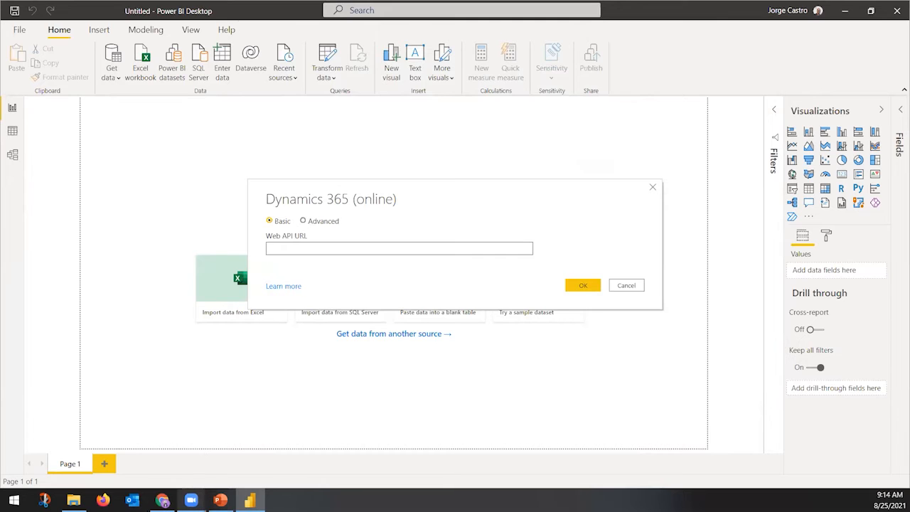
click(162, 500)
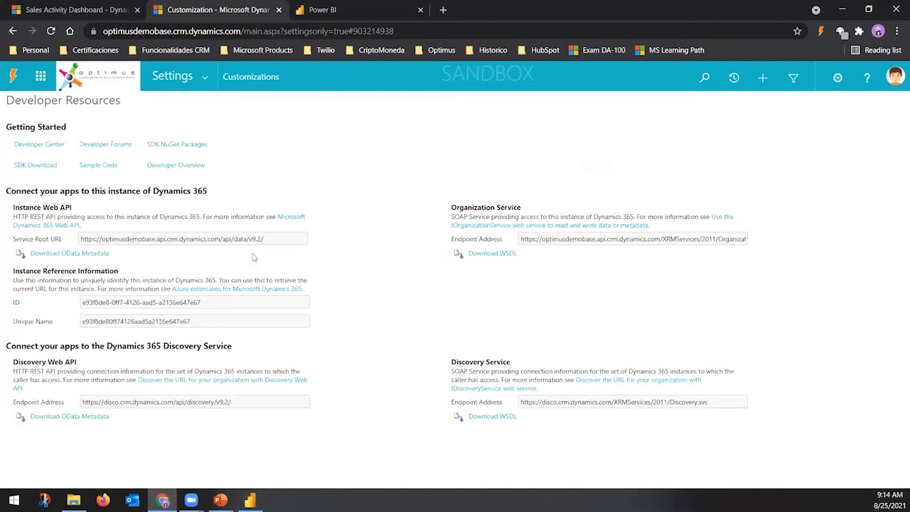
triple_click(234, 241)
key(ctrl+c)
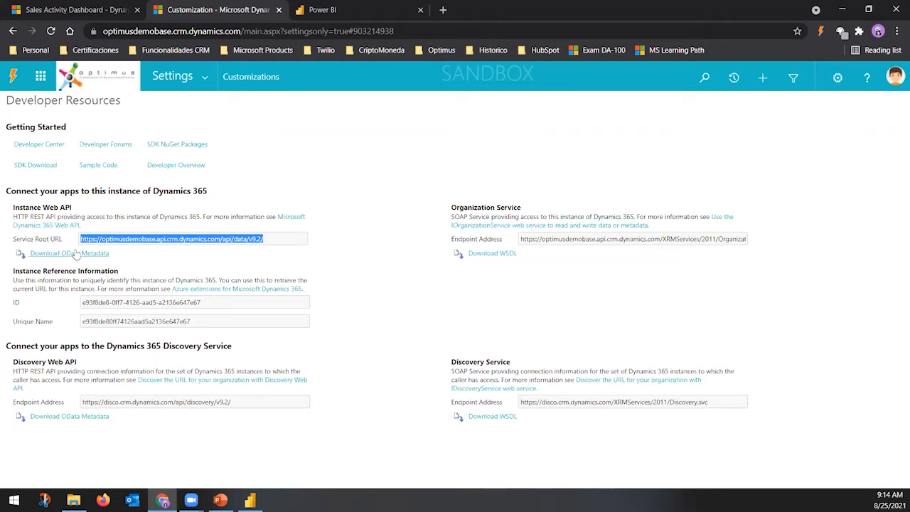
Paste the copied Web API URL into the Dynamics 365 (online) prompt and connect
click(249, 500)
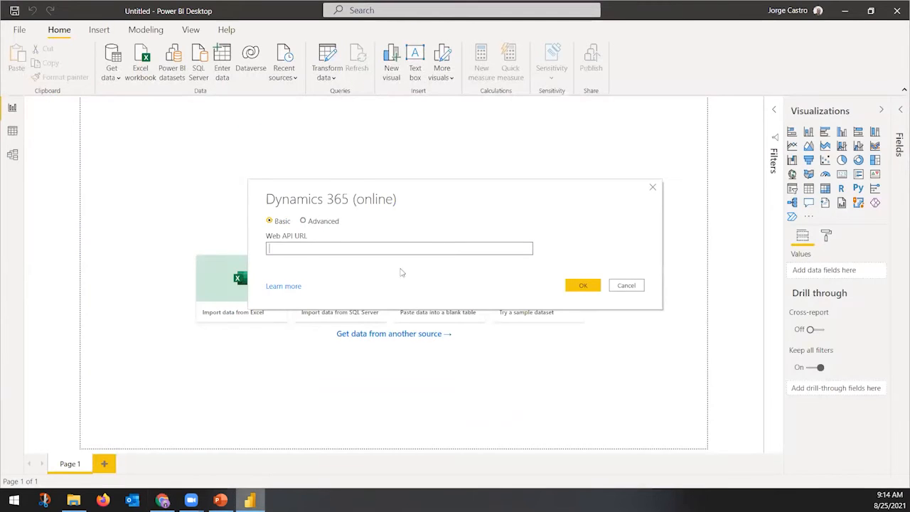
key(ctrl+v)
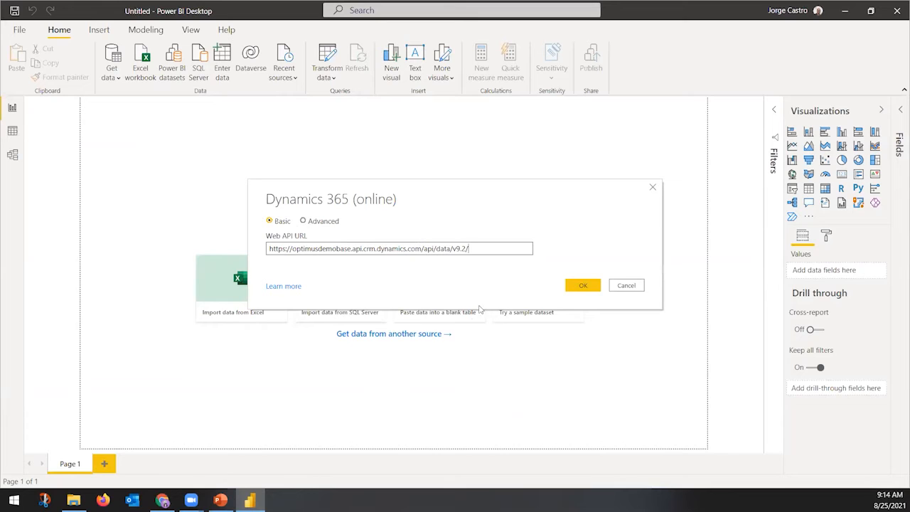
click(579, 287)
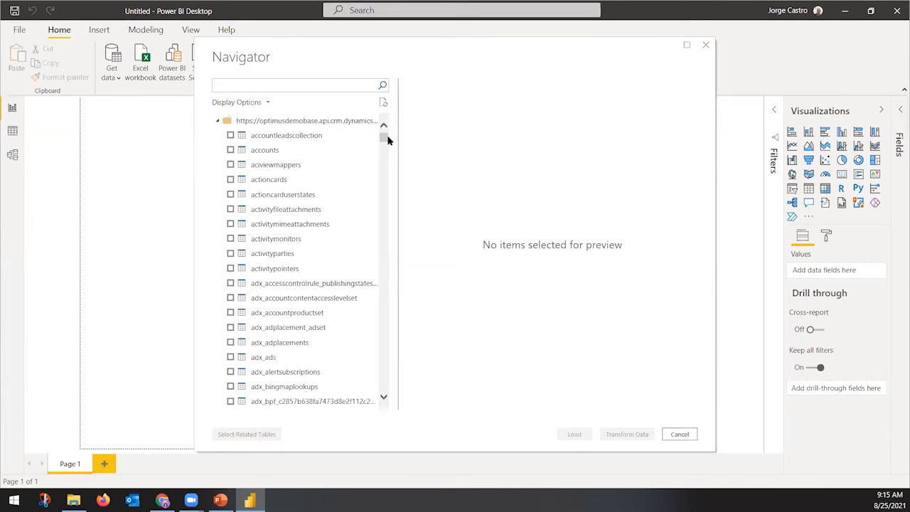
In the Navigator, find and tick the contacts and incidents tables, then load them
drag(387, 140, 384, 334)
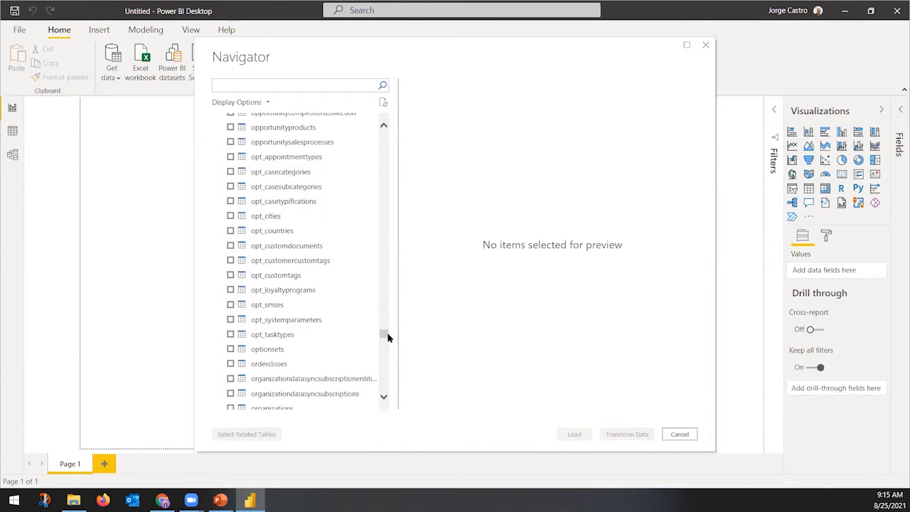
drag(386, 332, 280, 115)
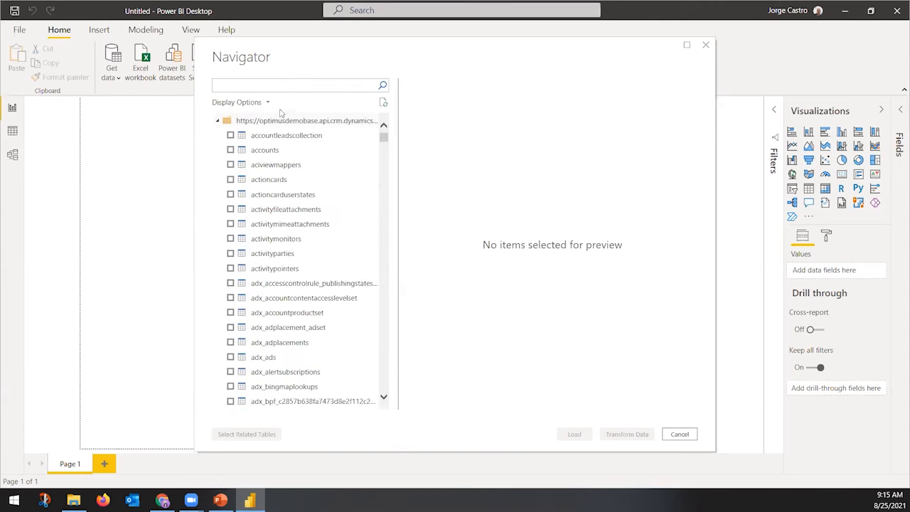
text(conc)
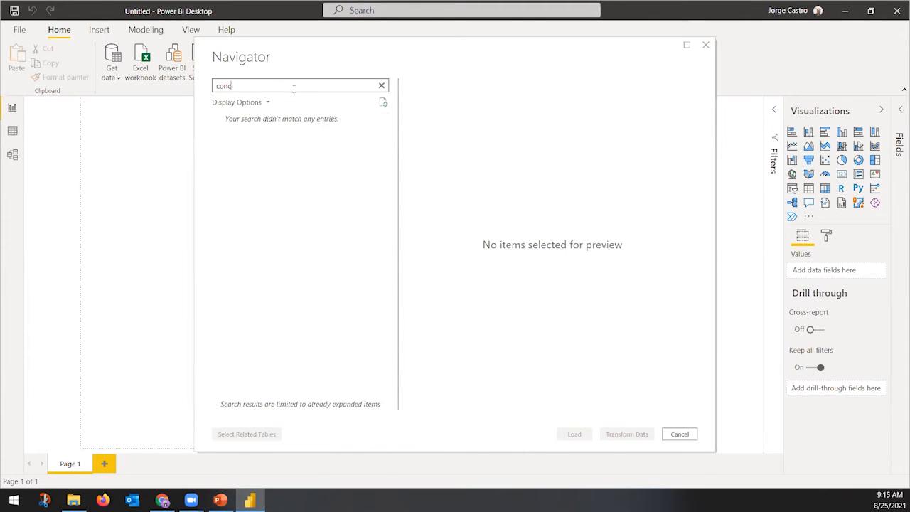
text(etac)
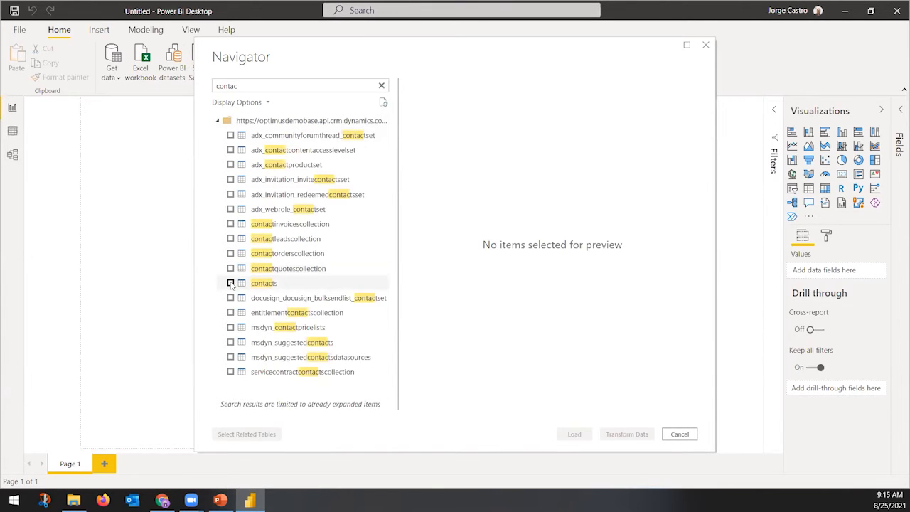
click(231, 283)
drag(243, 86, 154, 90)
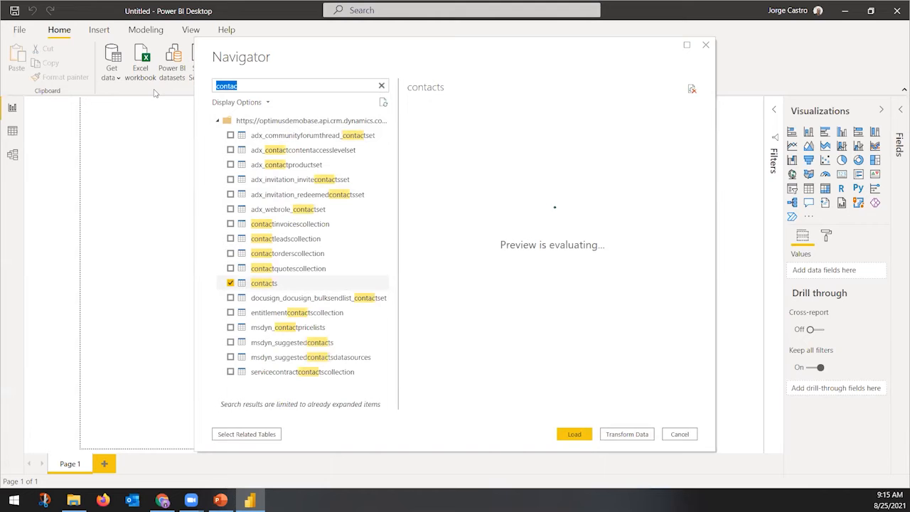
text(incide)
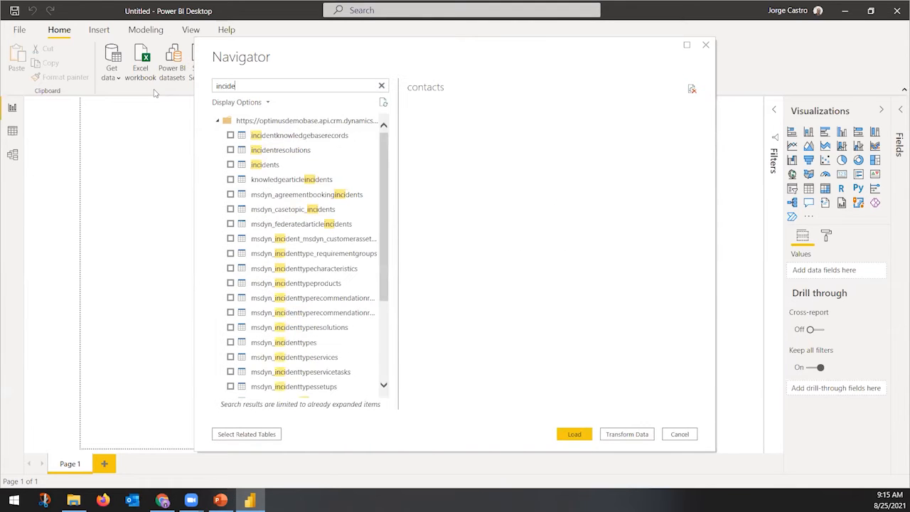
click(231, 165)
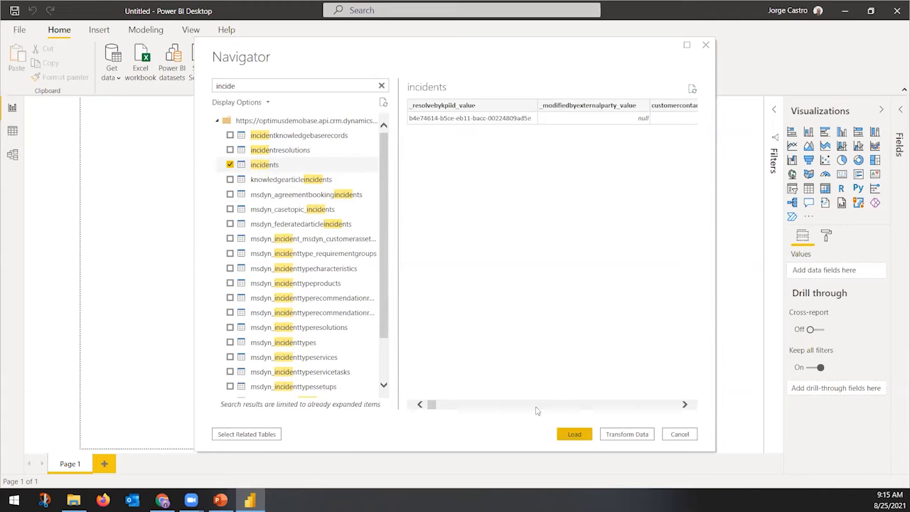
click(569, 435)
click(574, 433)
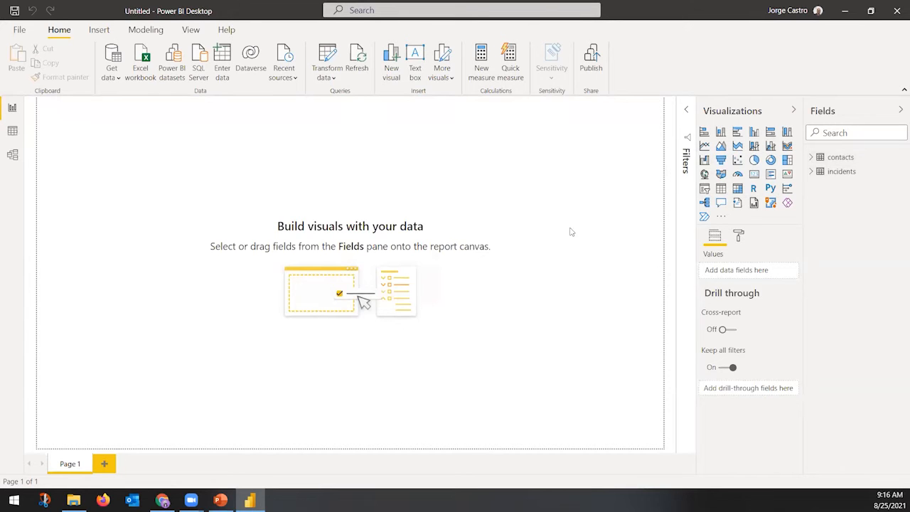
Bring up the PowerPoint deck at slide 9, 'Define the Data Model'
click(220, 500)
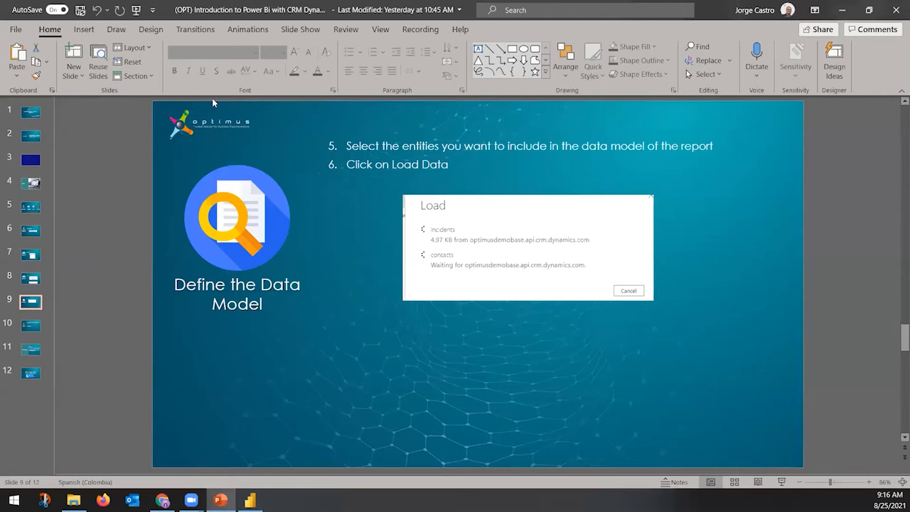
Present the deck through slide 10, 'Additional Functionalities', then return to Power BI Desktop
click(781, 482)
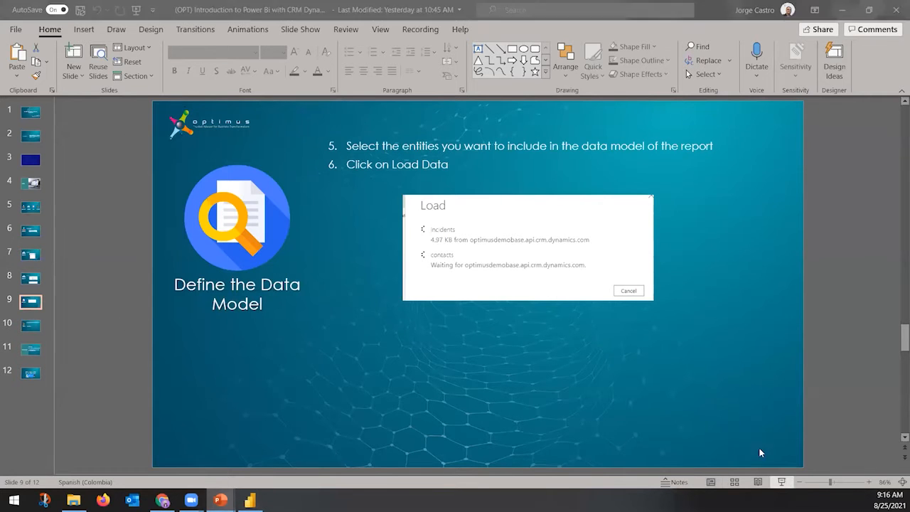
click(180, 19)
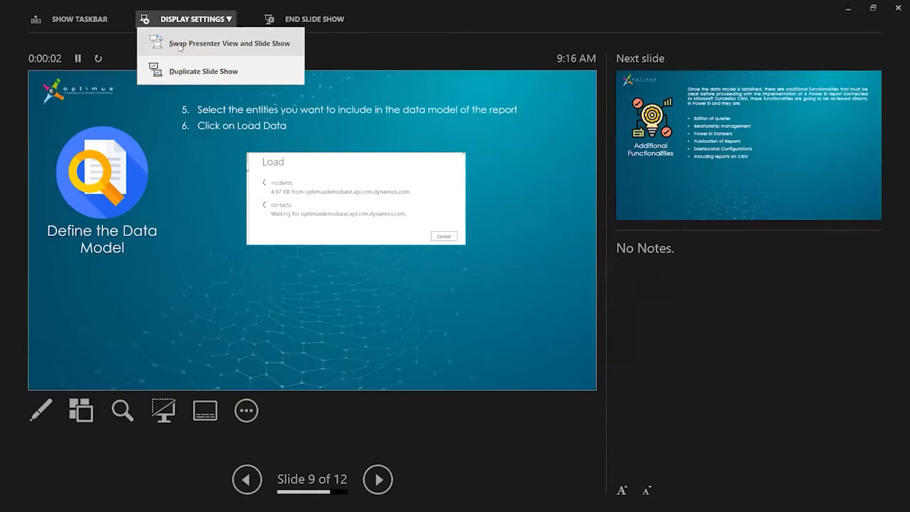
click(182, 39)
click(634, 422)
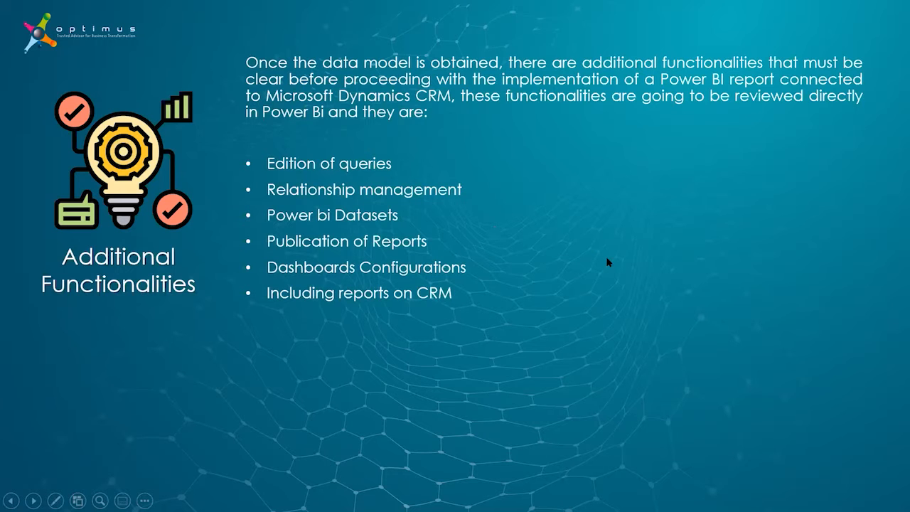
key(Escape)
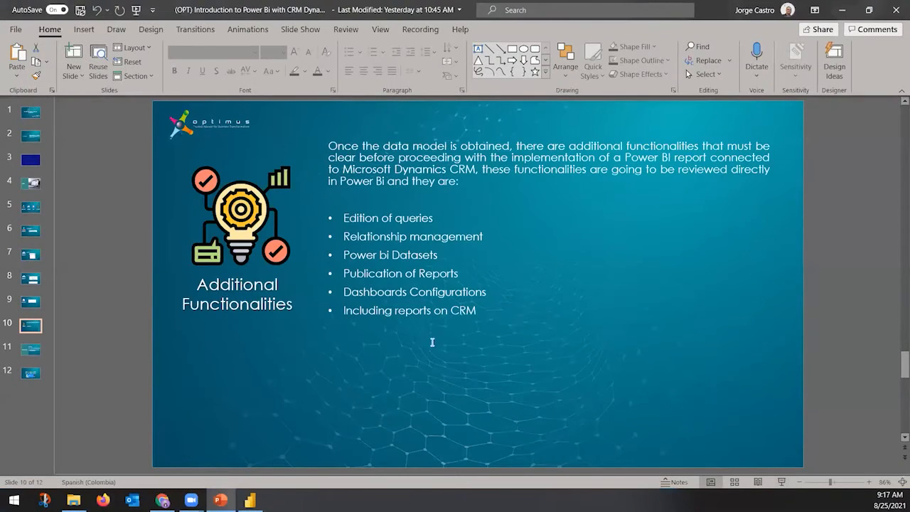
click(250, 500)
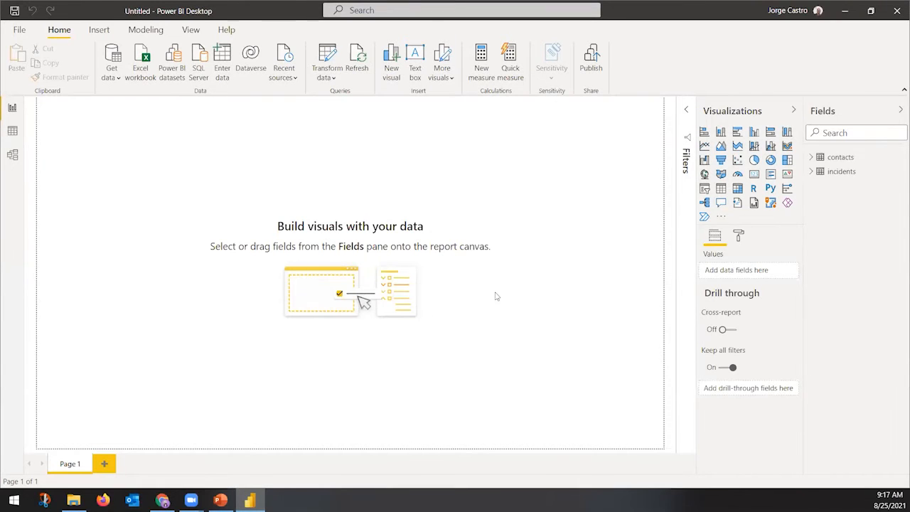
Browse the contacts and incidents field lists, then collapse contacts and select incidents
click(811, 157)
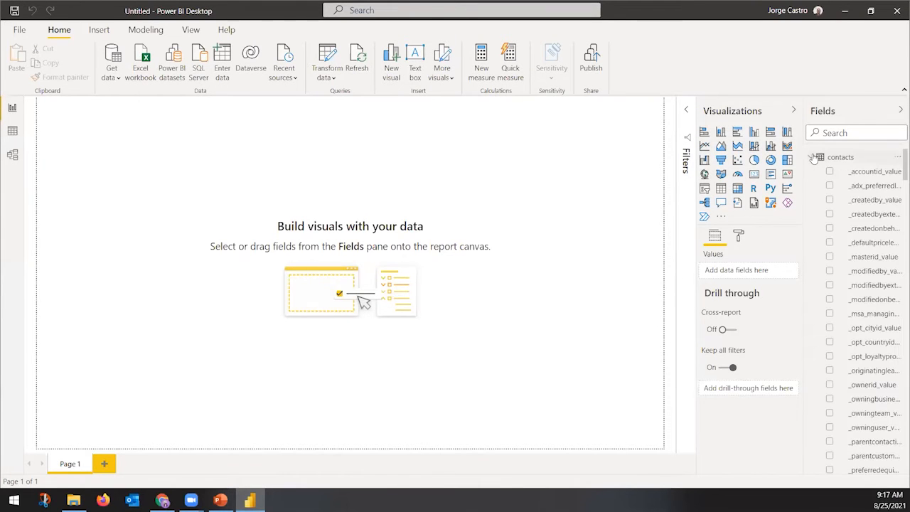
click(811, 157)
click(811, 171)
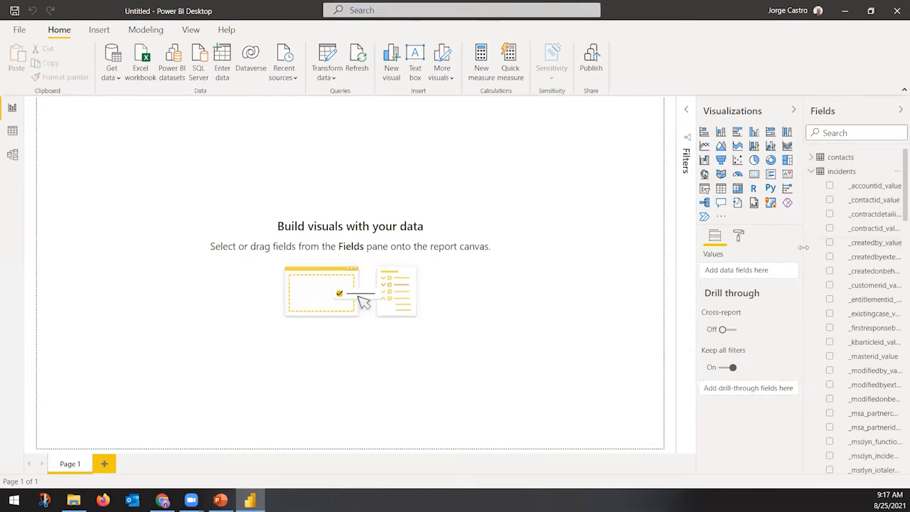
scroll(775, 270, down, 10)
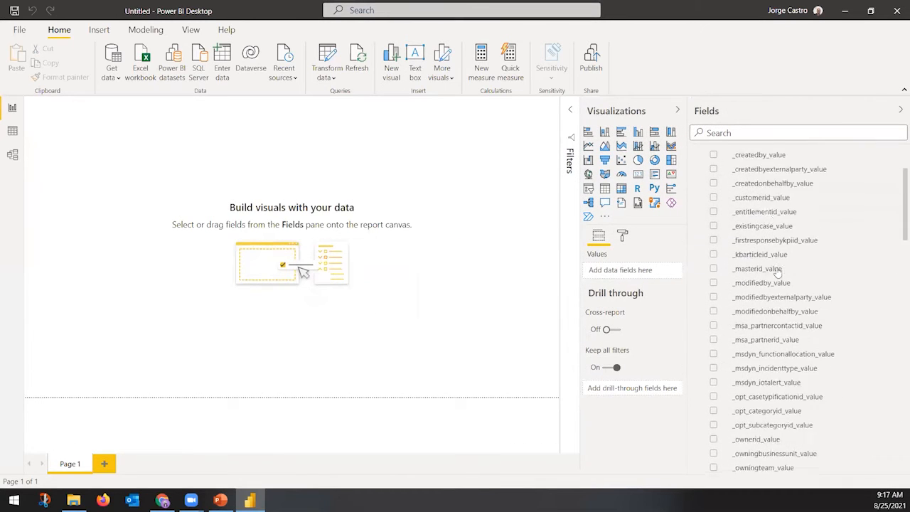
scroll(782, 273, down, 15)
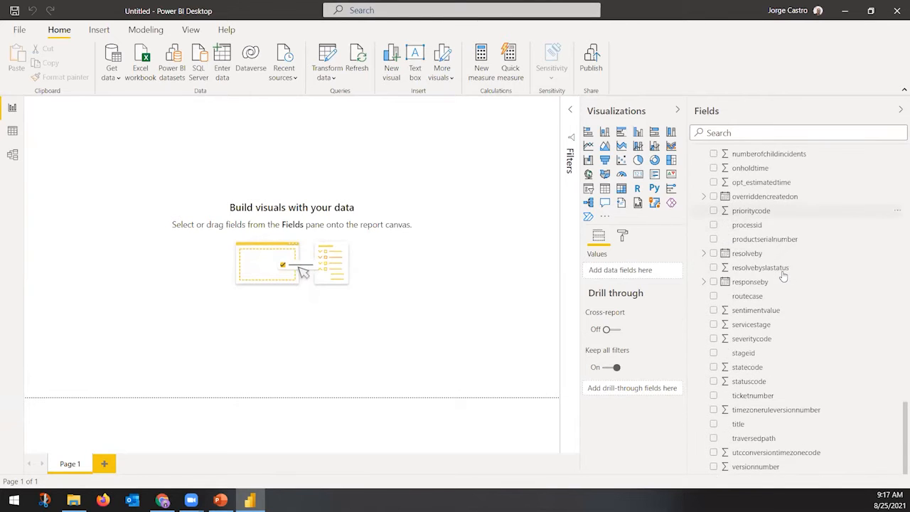
scroll(782, 275, up, 20)
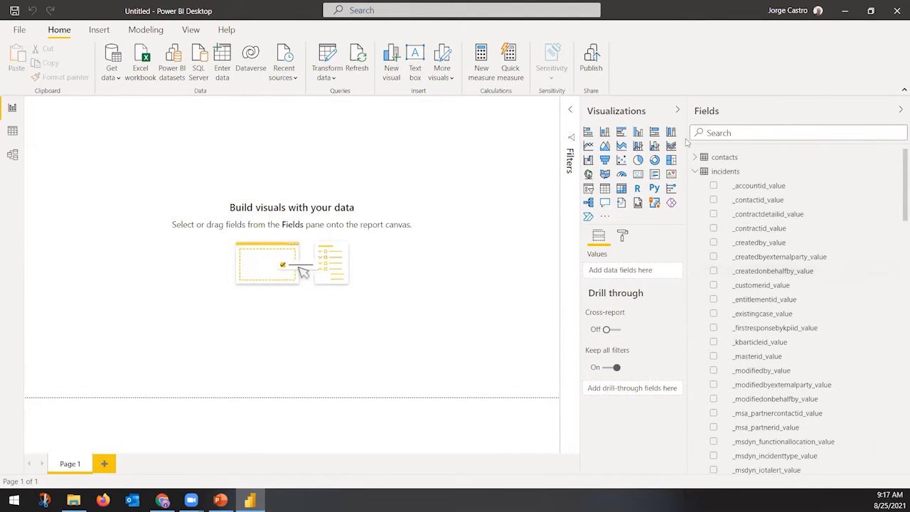
click(694, 161)
scroll(750, 257, down, 15)
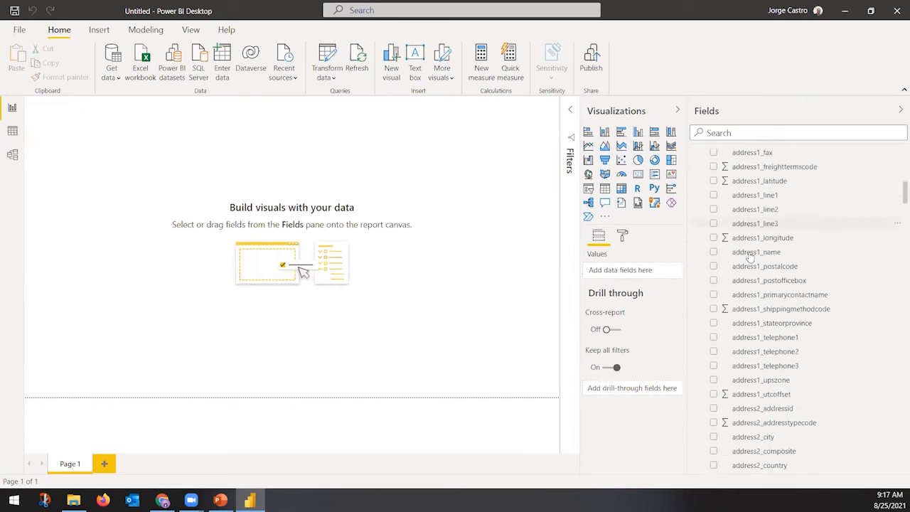
scroll(750, 258, down, 15)
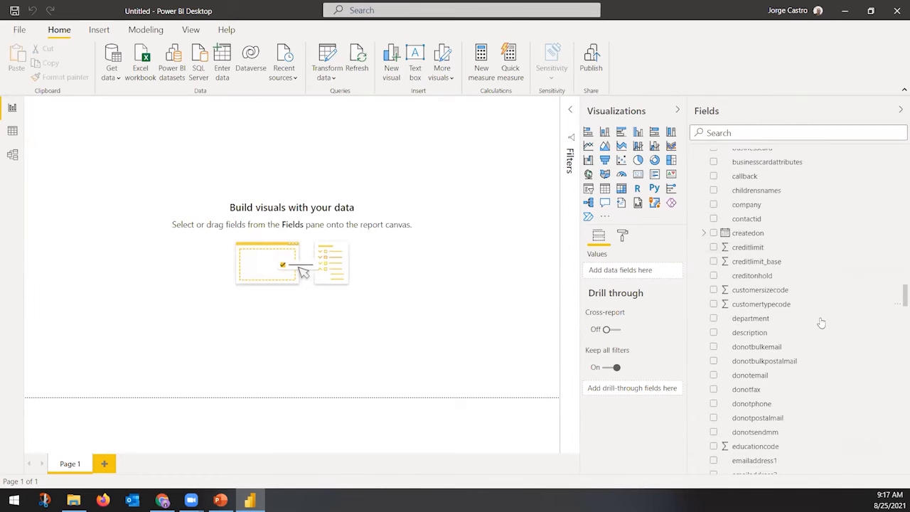
drag(897, 295, 882, 135)
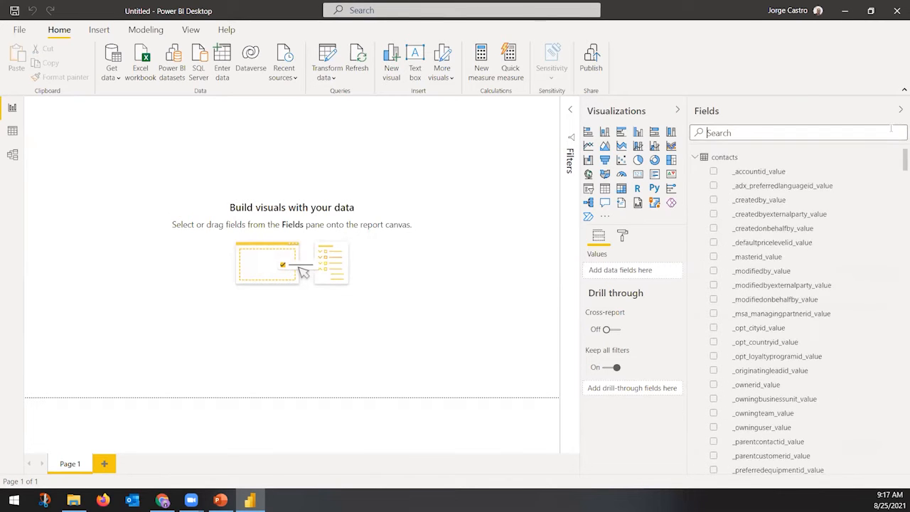
click(700, 162)
click(696, 174)
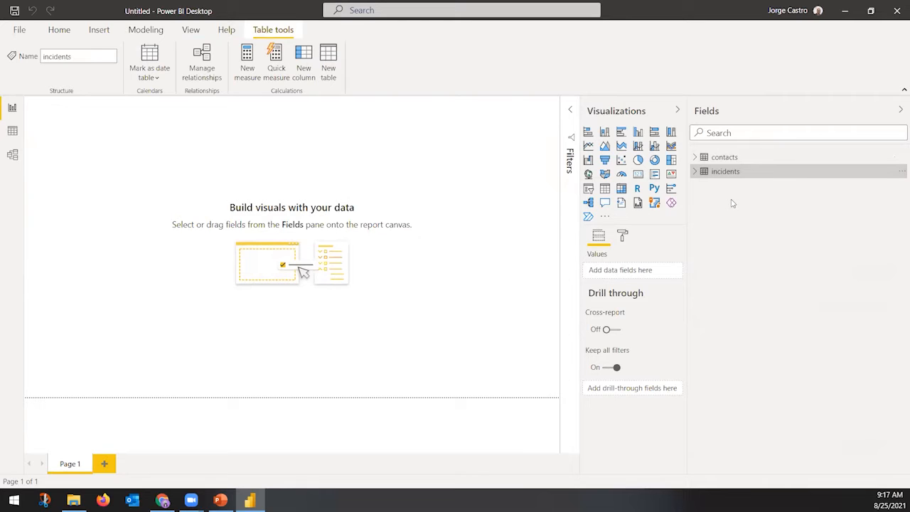
Open the contacts table's query in Power Query Editor with Edit query
click(709, 162)
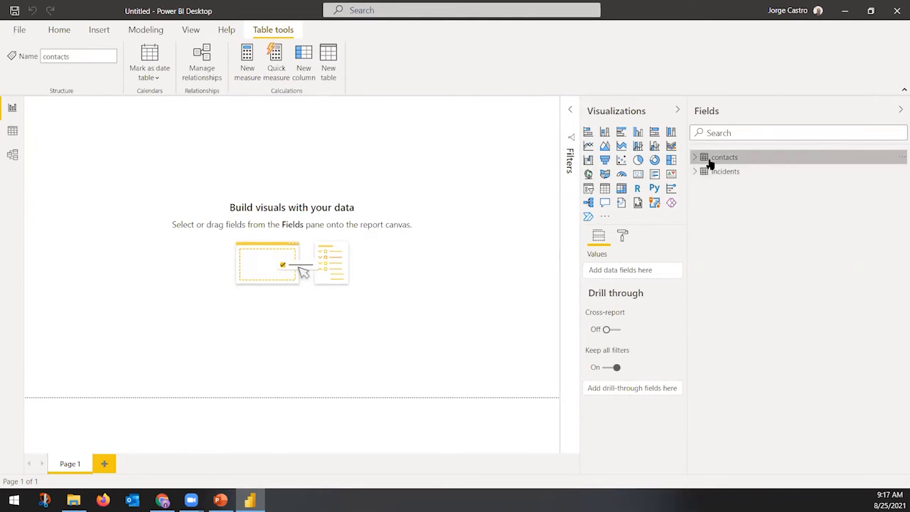
right_click(710, 163)
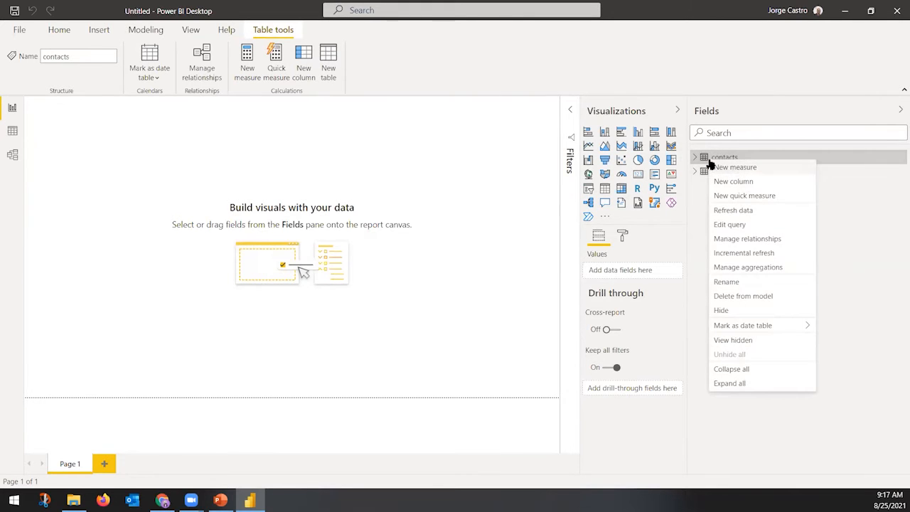
click(730, 225)
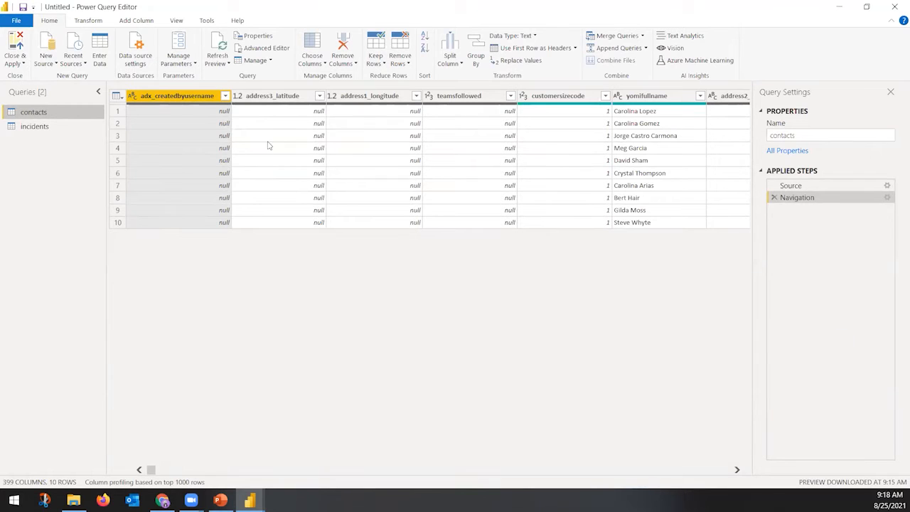
click(324, 65)
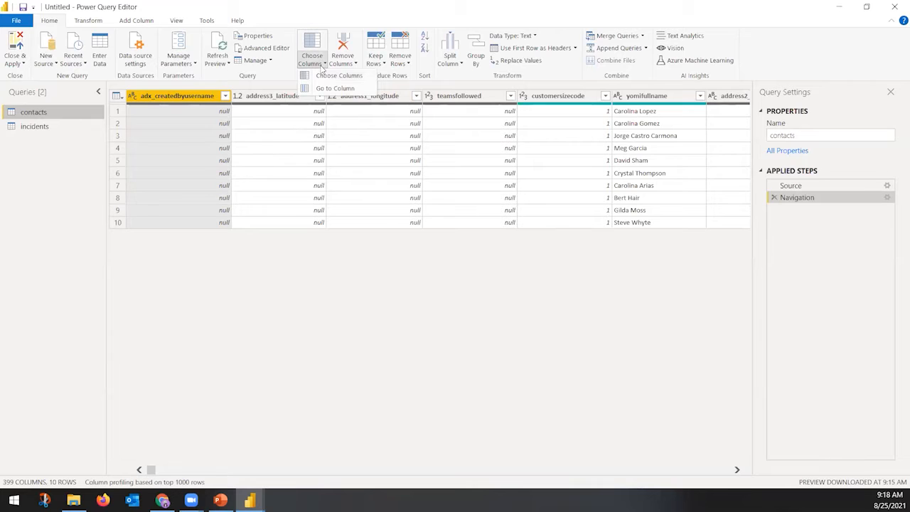
click(341, 76)
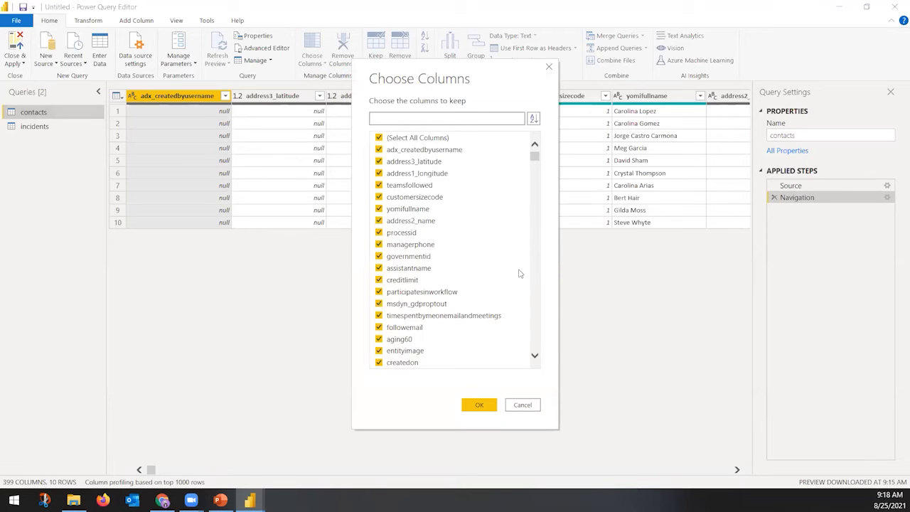
click(523, 404)
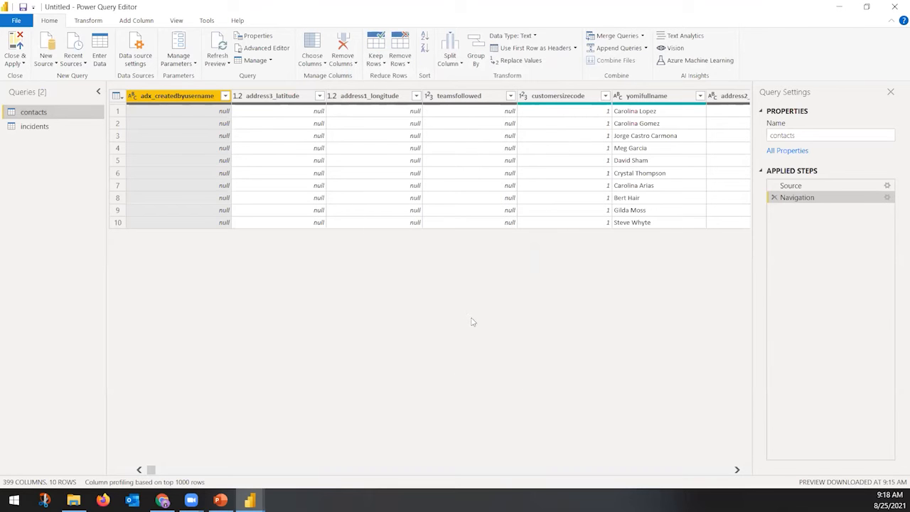
right_click(198, 97)
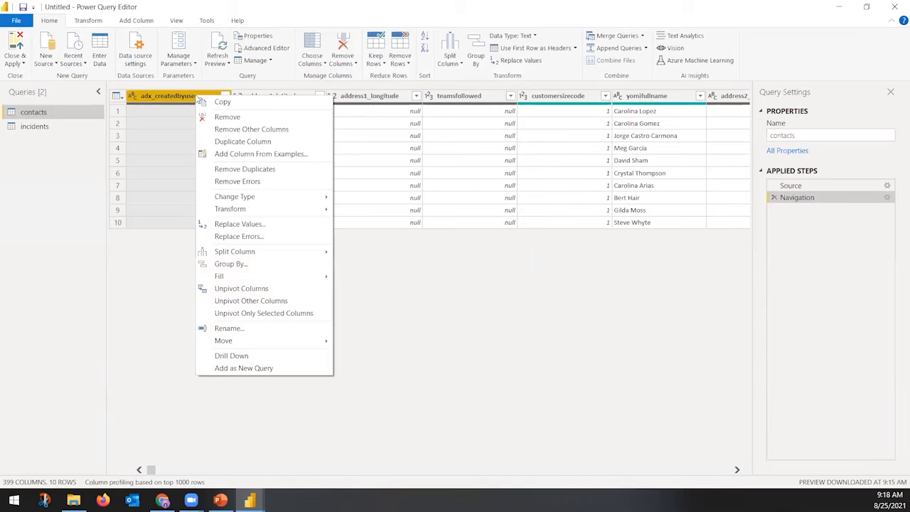
click(513, 324)
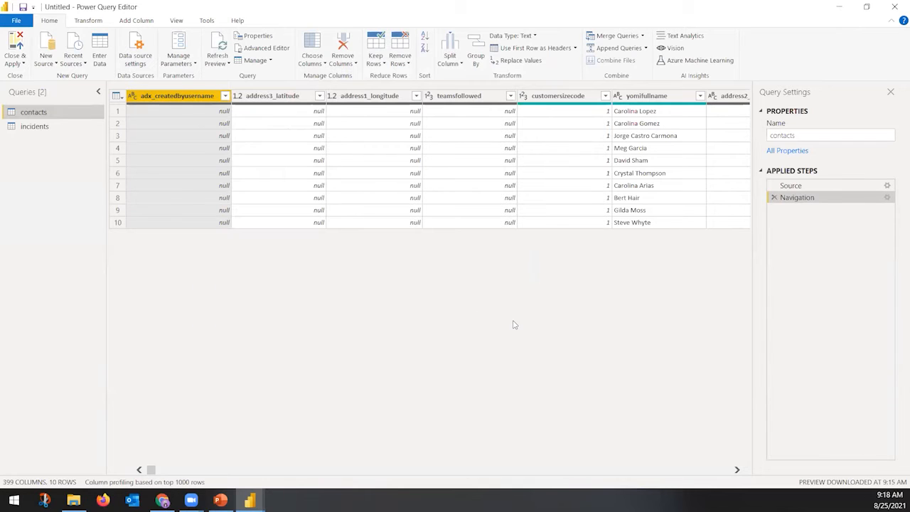
click(512, 471)
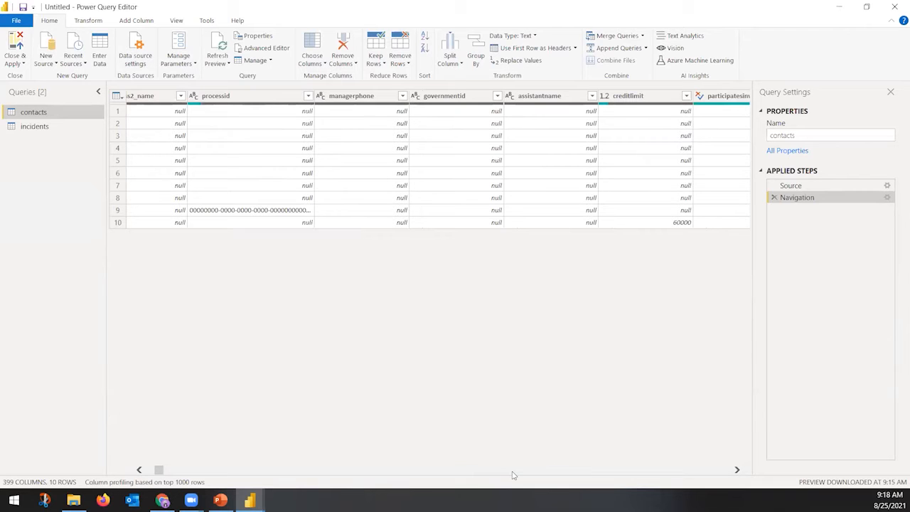
click(512, 470)
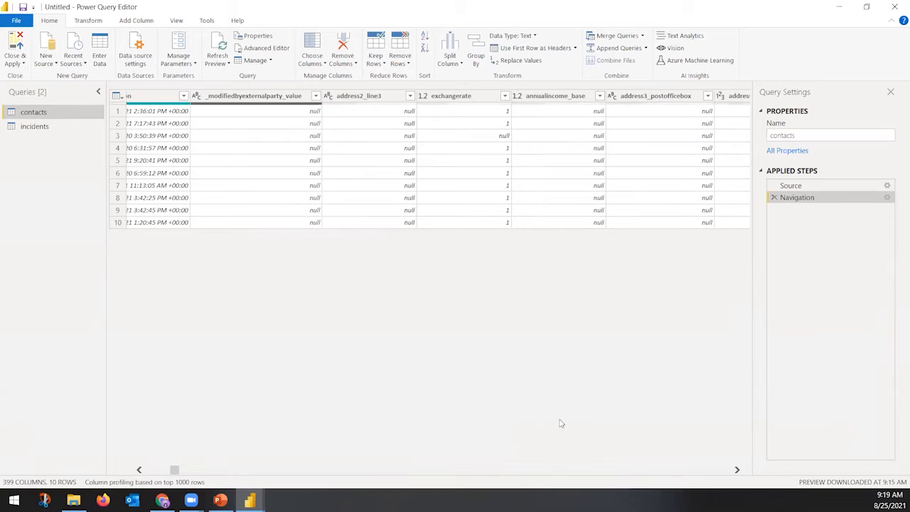
click(153, 472)
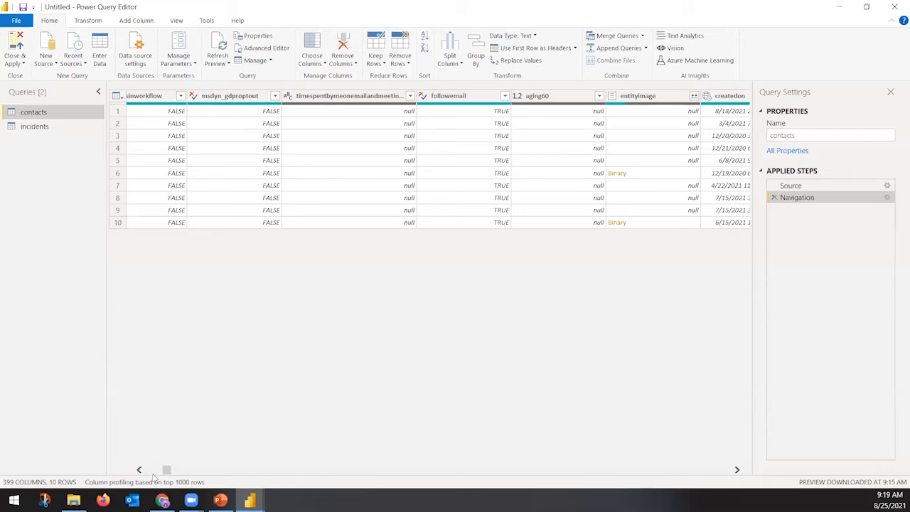
click(483, 471)
click(483, 471)
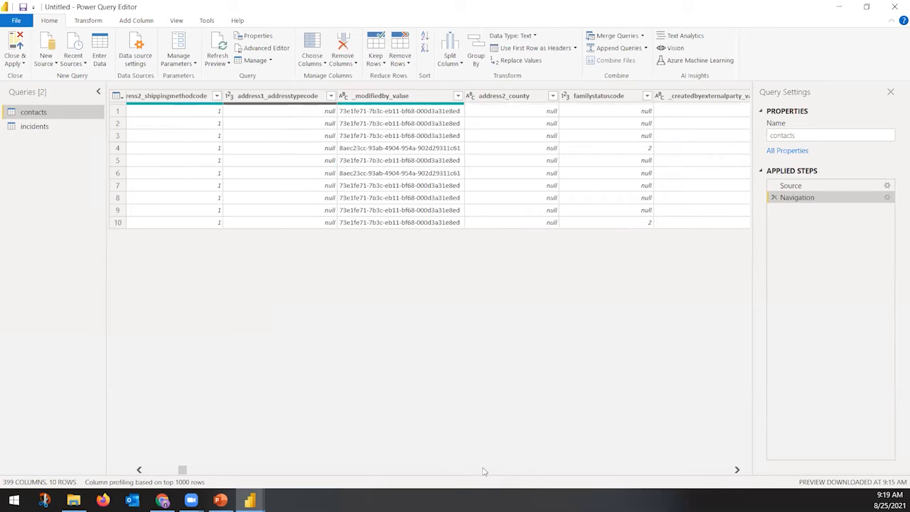
click(483, 471)
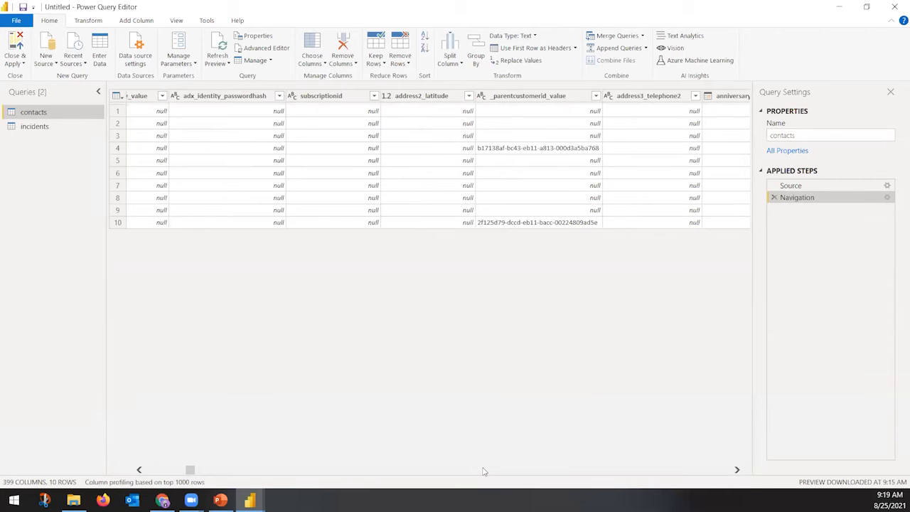
click(483, 471)
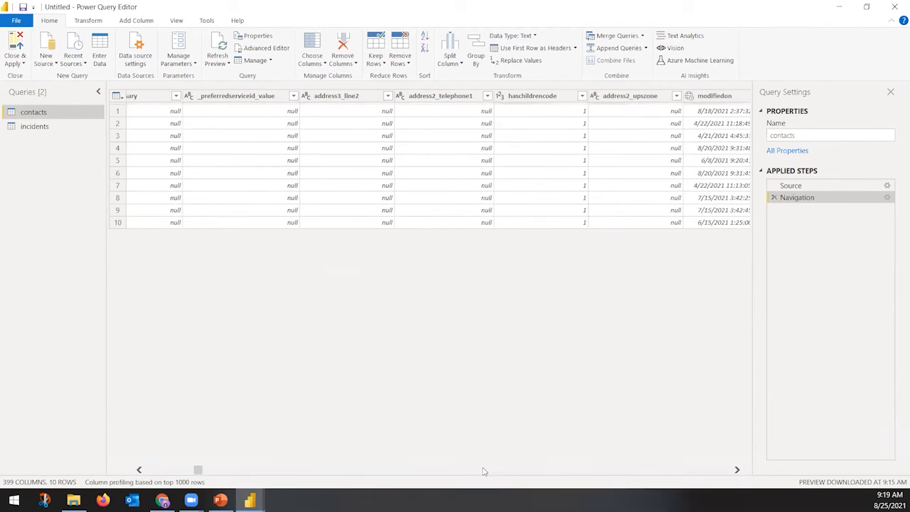
click(483, 471)
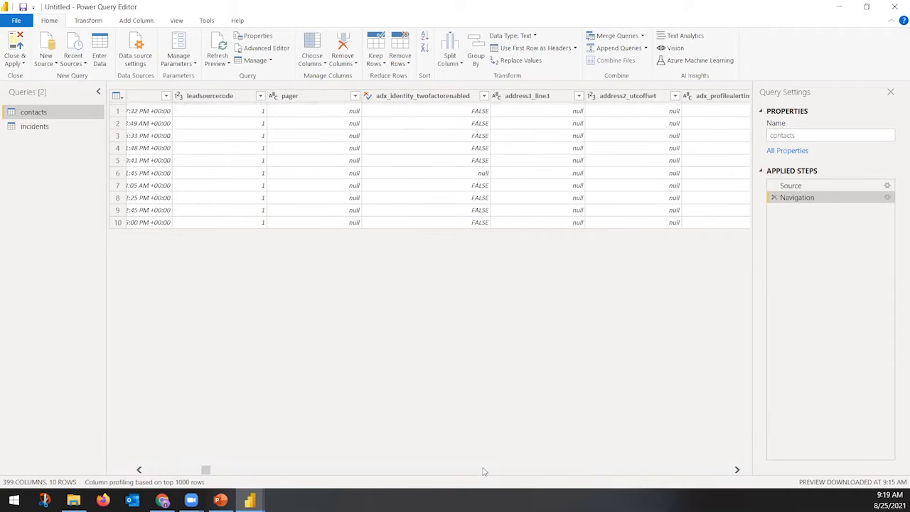
click(483, 472)
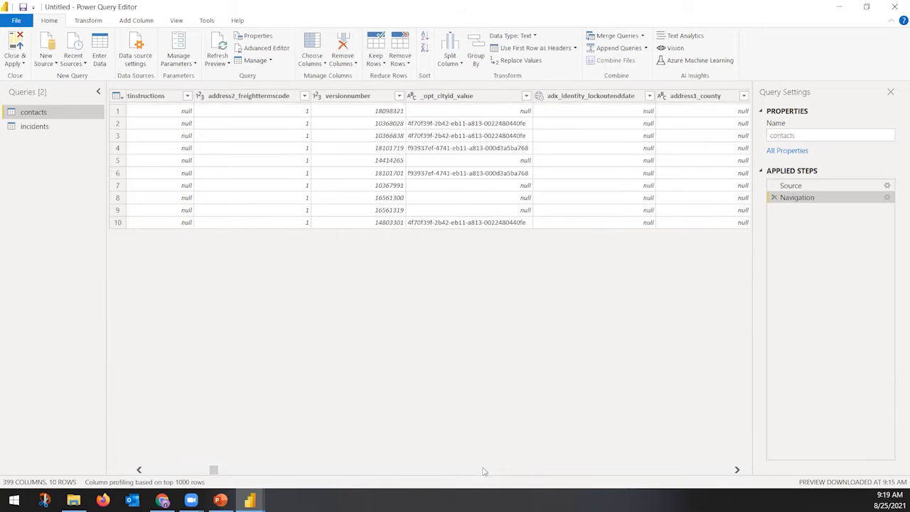
click(483, 472)
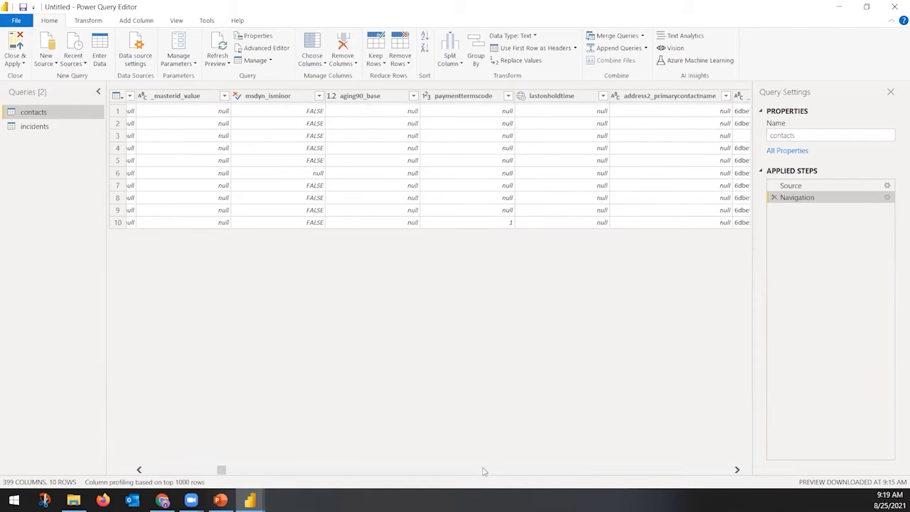
click(483, 471)
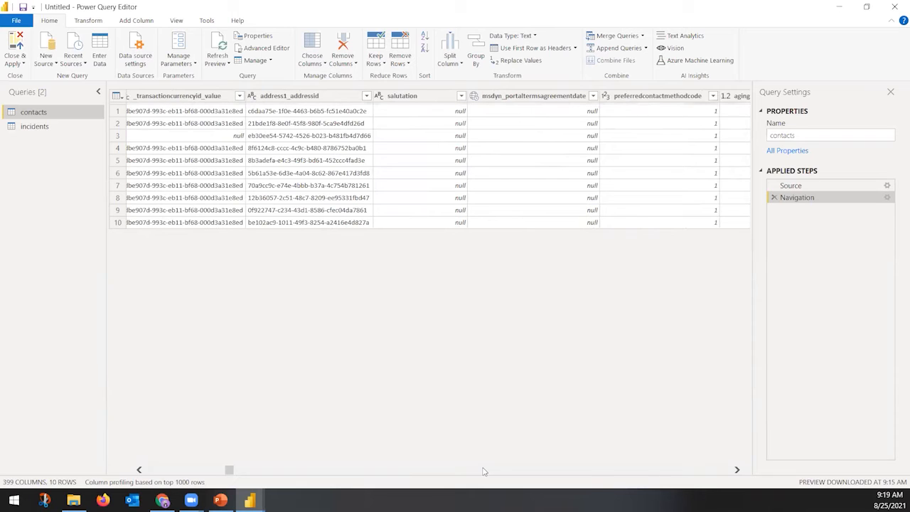
click(483, 471)
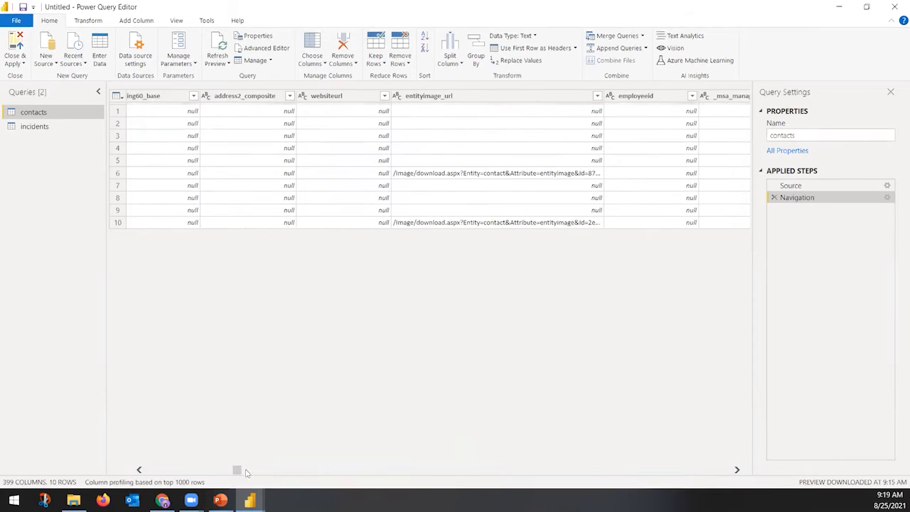
click(199, 471)
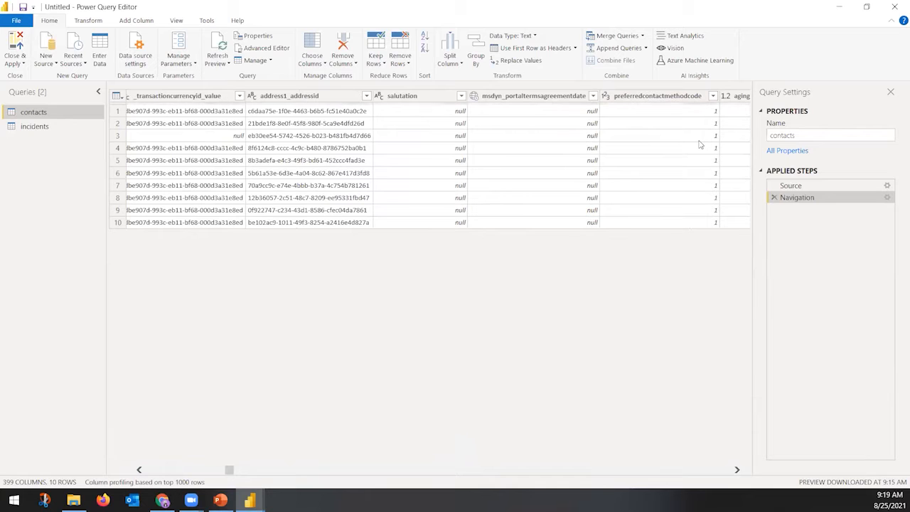
click(376, 472)
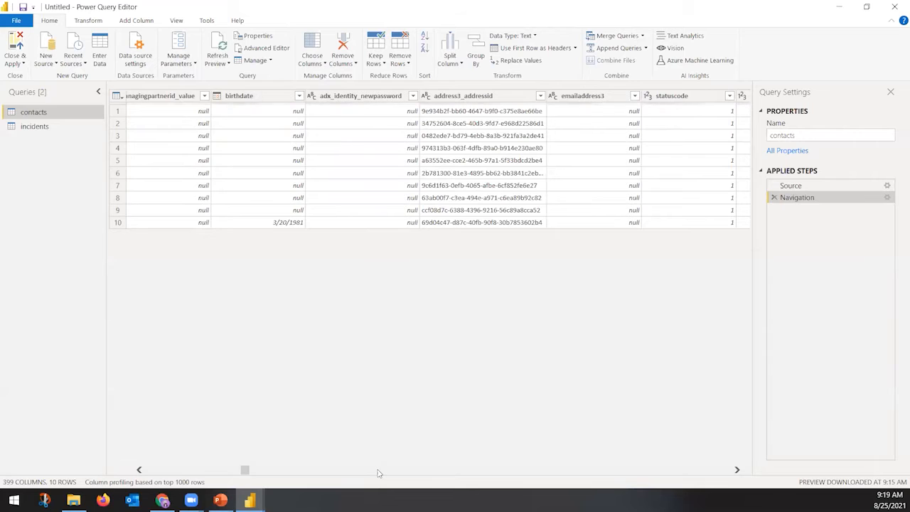
click(378, 472)
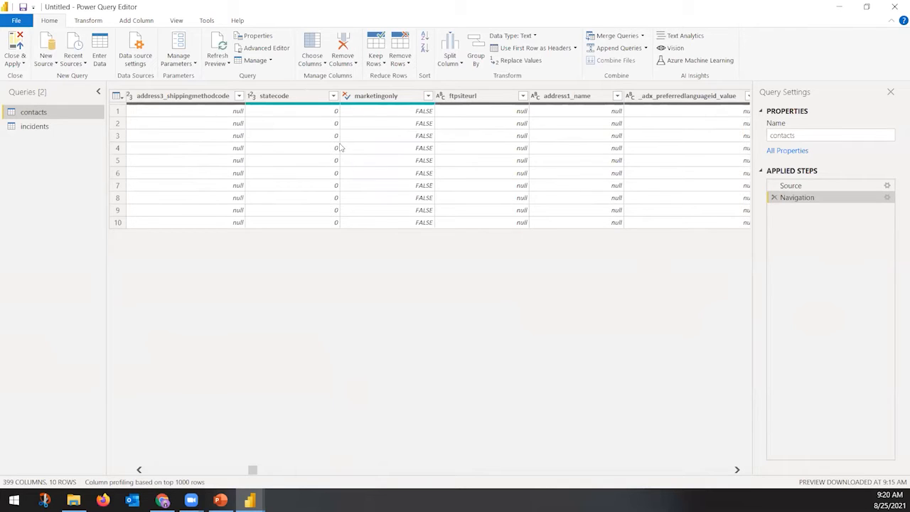
click(316, 100)
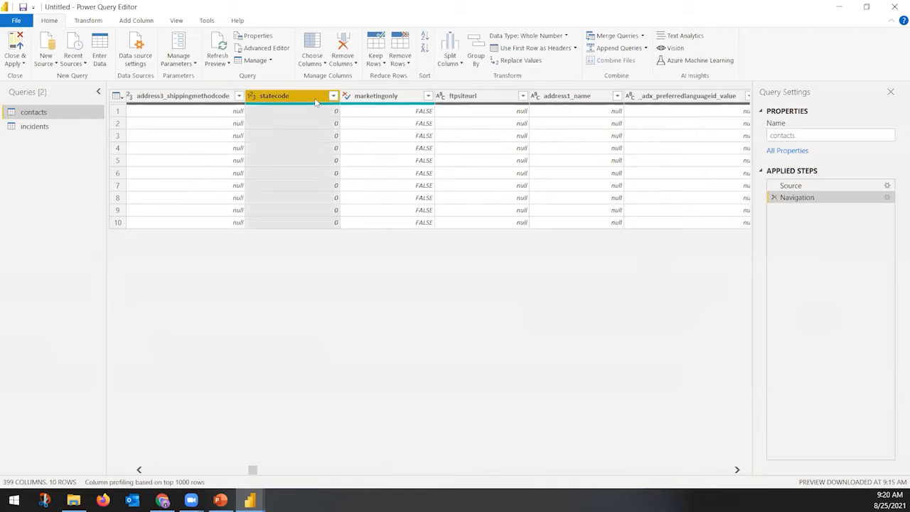
right_click(306, 103)
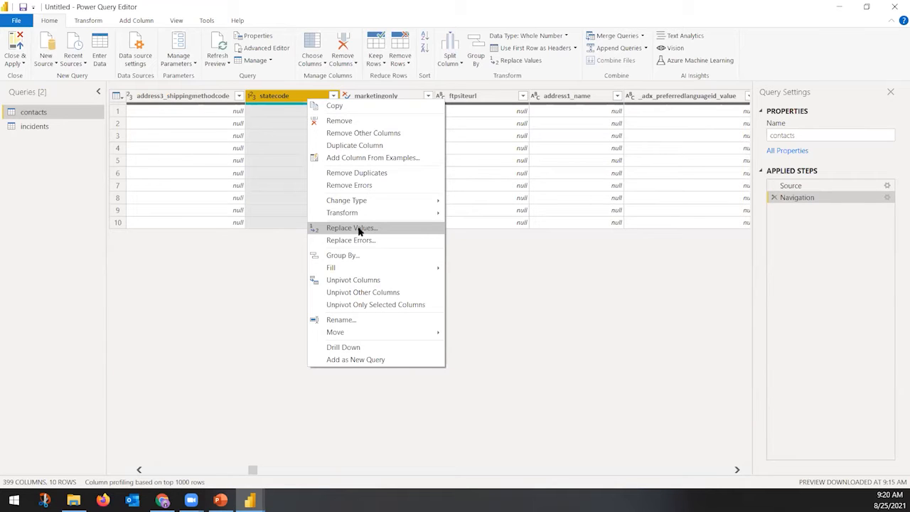
click(539, 270)
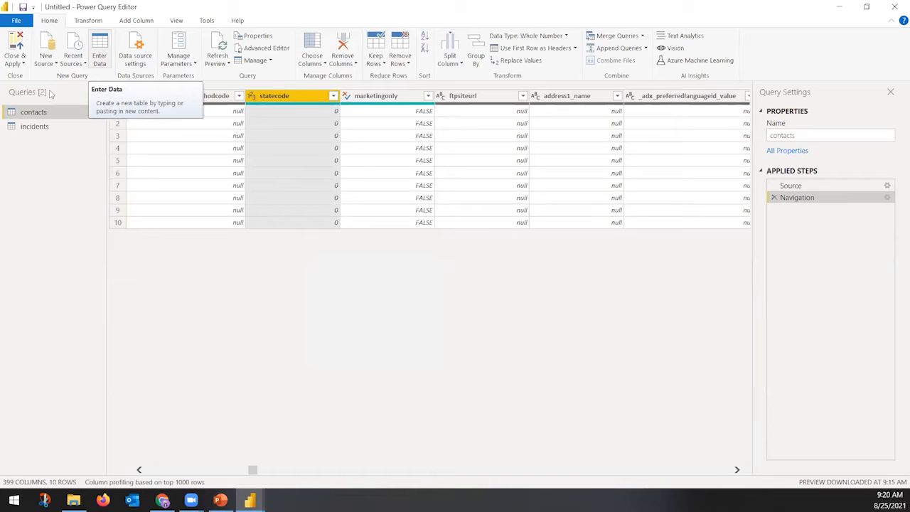
click(106, 61)
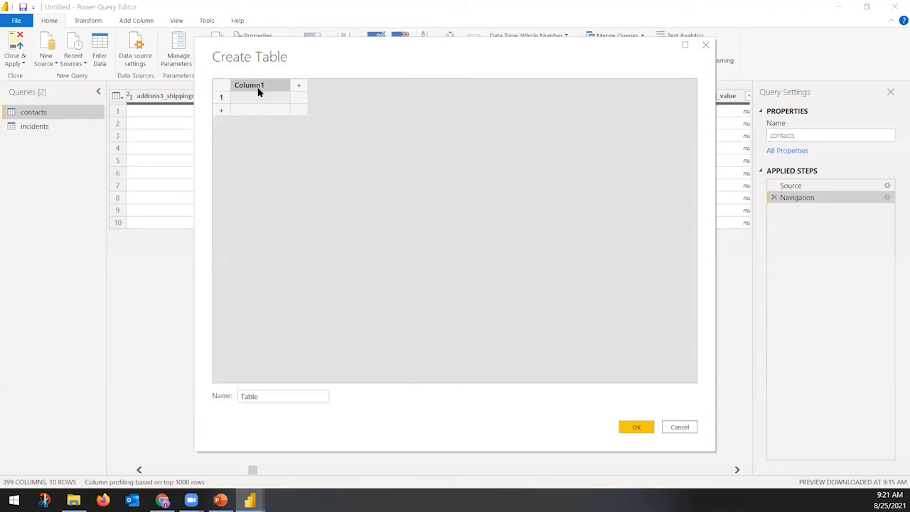
Name the new table's two columns stateCode and satteName
double_click(263, 86)
text(statecode)
click(300, 86)
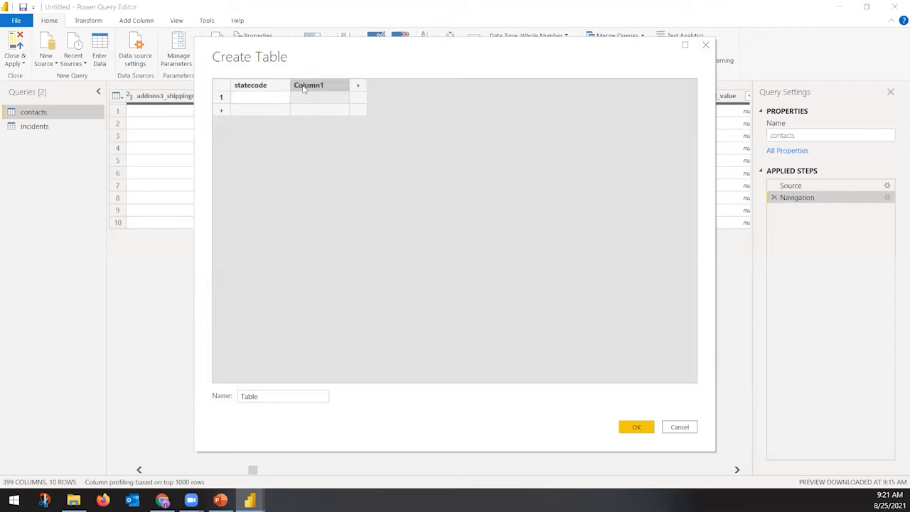
double_click(313, 86)
text(satteName)
click(274, 91)
double_click(258, 90)
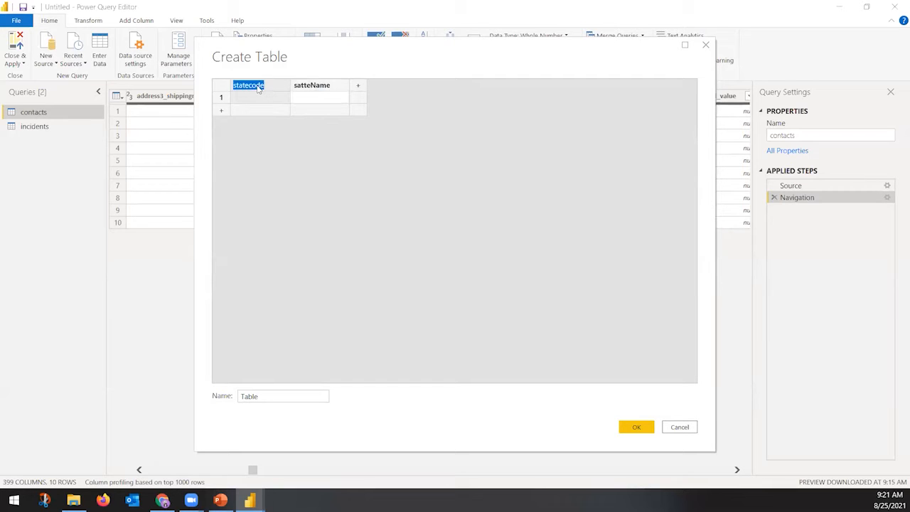
click(252, 91)
key(BackSpace)
text(C)
Enter rows 0 = Active and 1 = Inactive, name the table ContactStatus, and create it
click(265, 99)
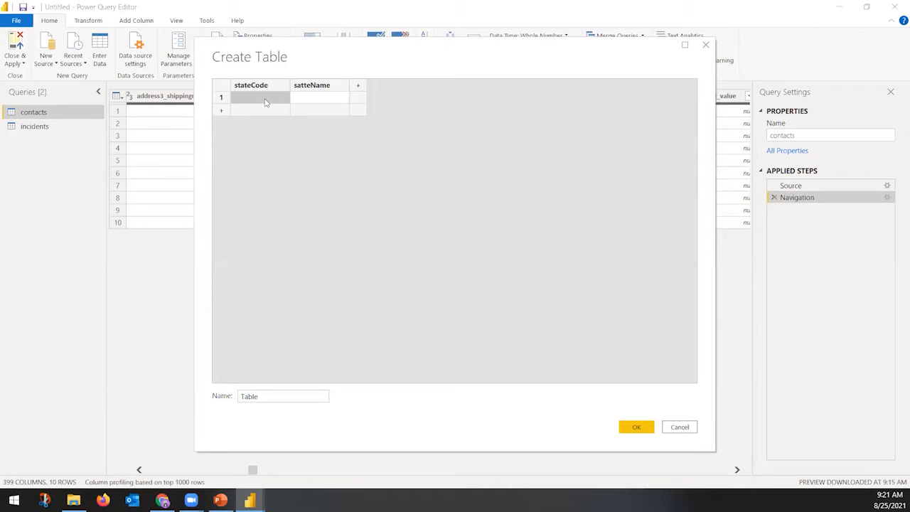
text(0)
key(Return)
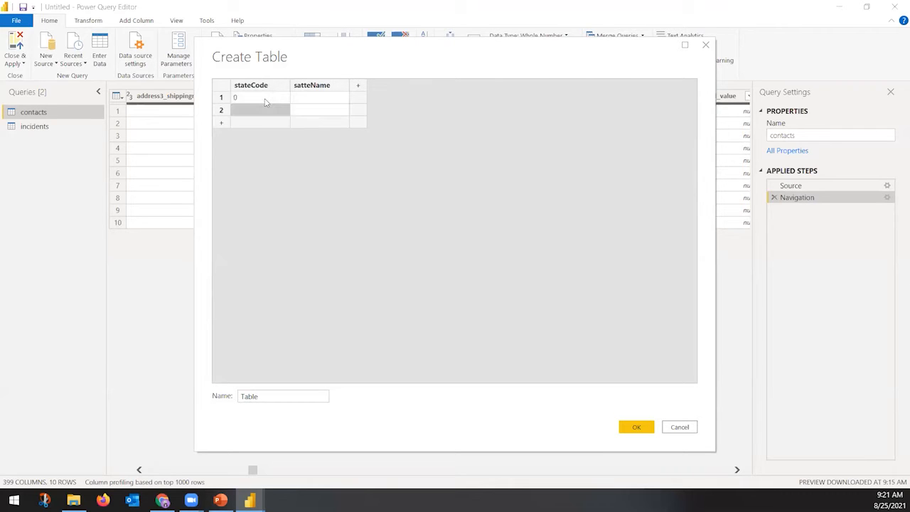
text(1)
key(Tab)
key(Up)
text(Active)
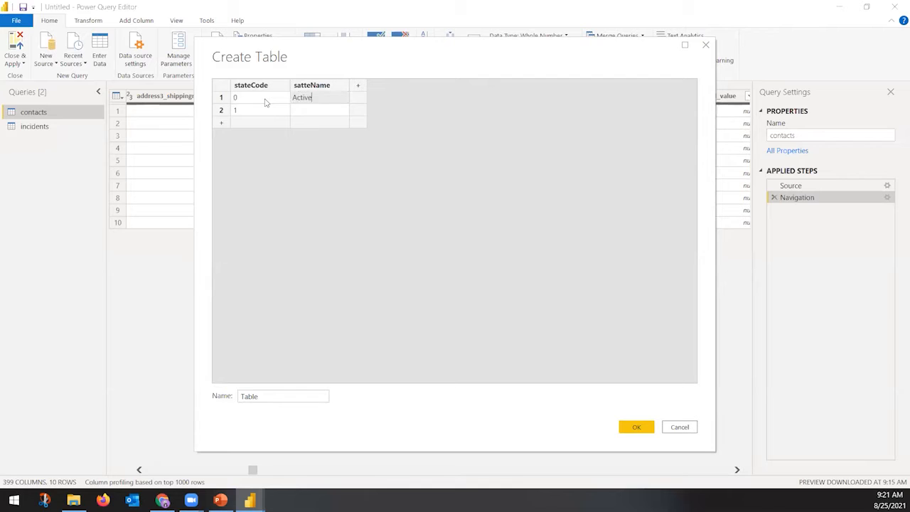
key(Return)
text(Inactive)
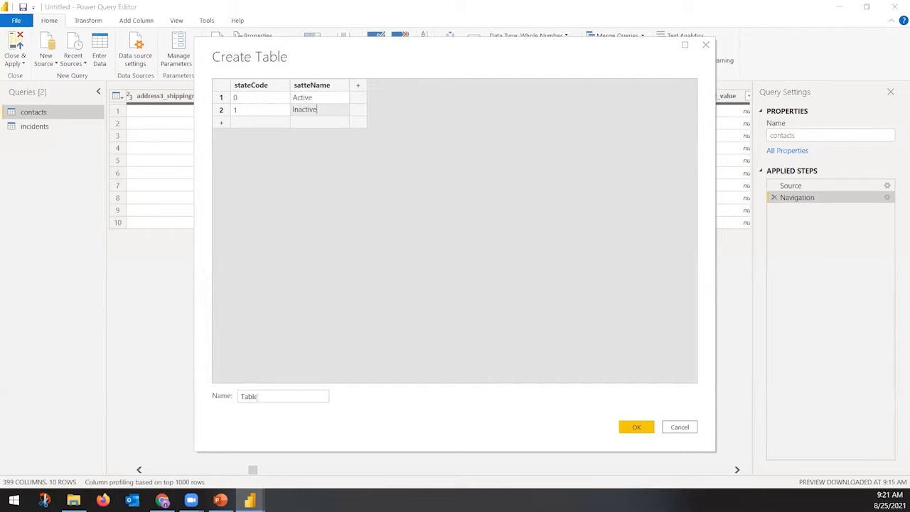
click(268, 396)
drag(270, 397, 144, 401)
key(BackSpace)
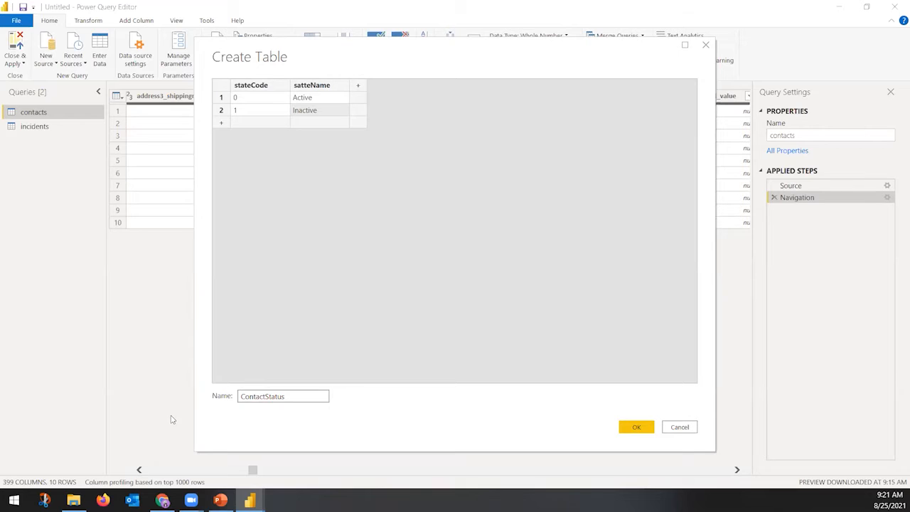
click(632, 427)
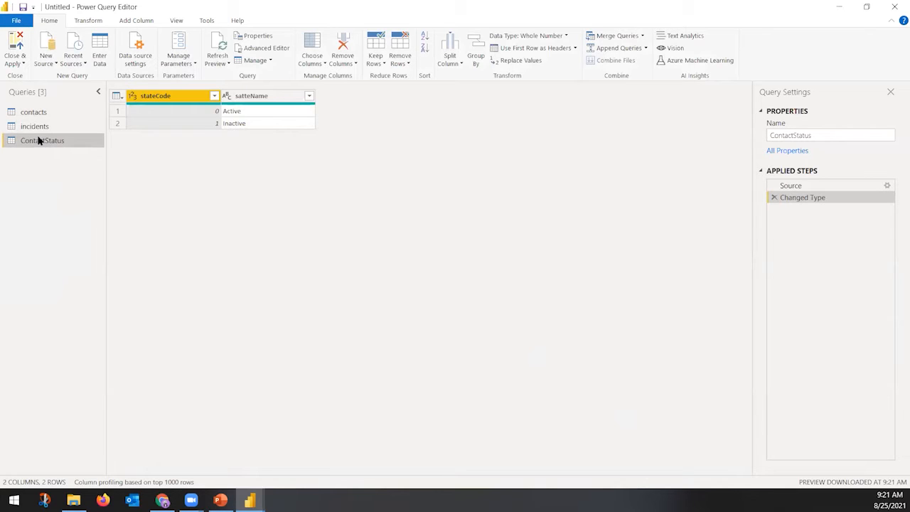
Show the contacts query and scroll across its 399 columns, selecting modifiedon
click(33, 113)
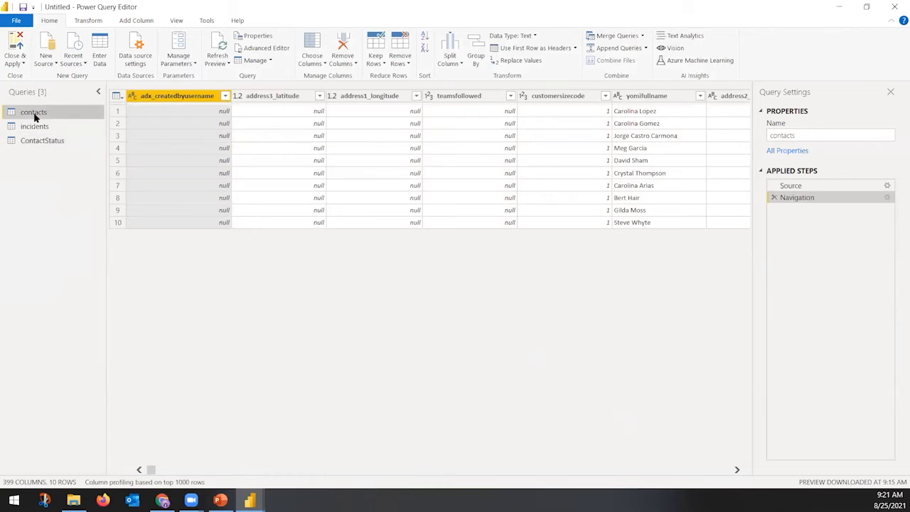
click(334, 472)
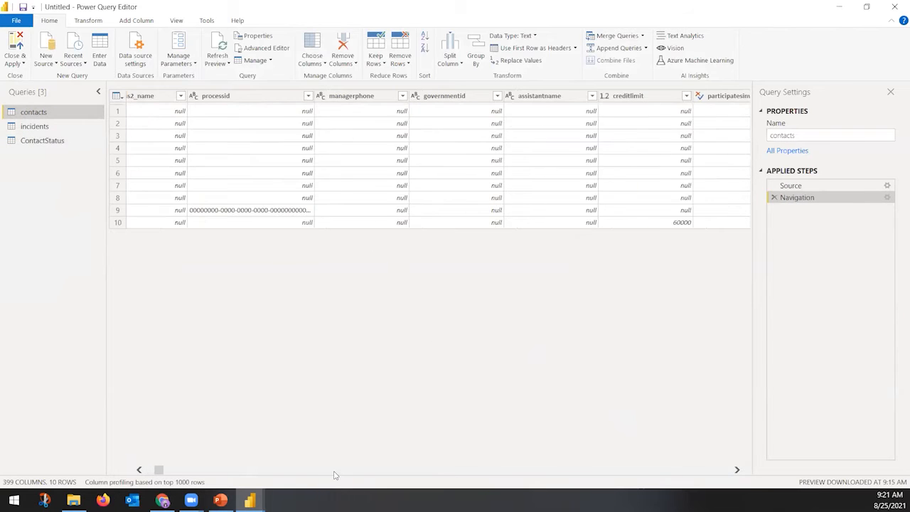
click(334, 471)
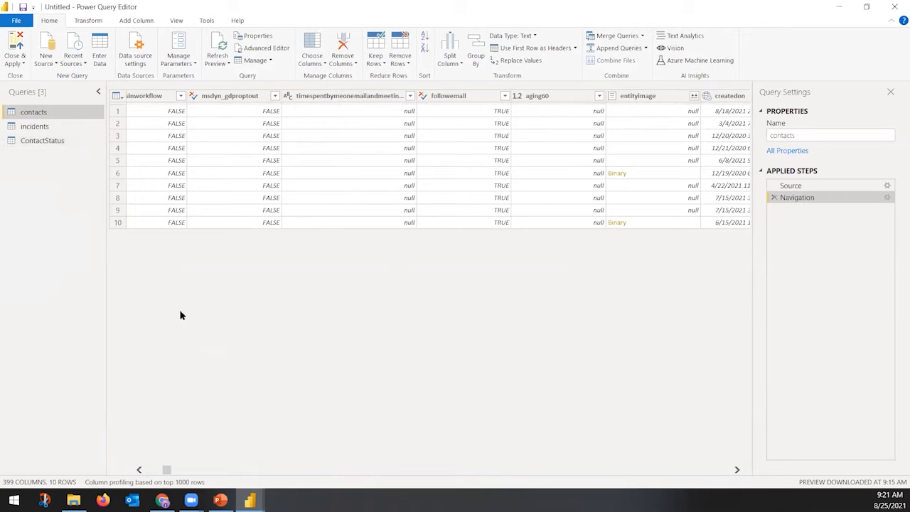
click(574, 472)
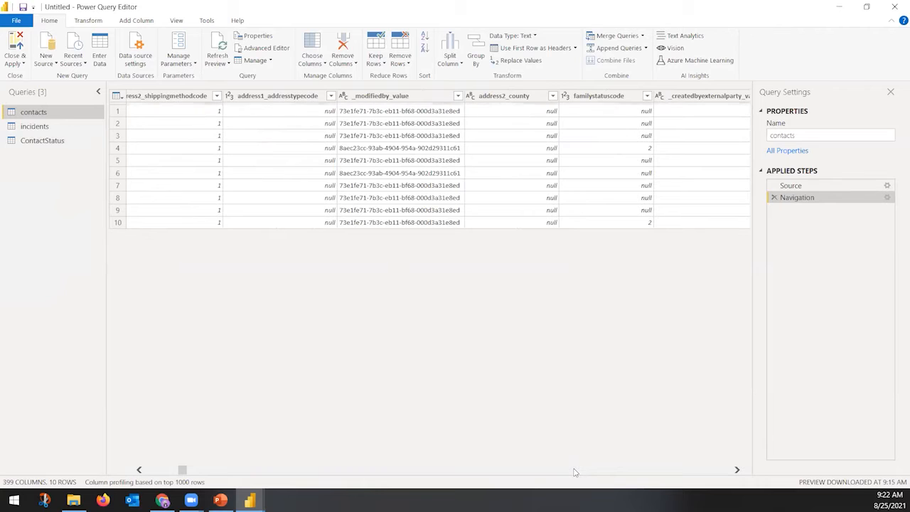
click(574, 472)
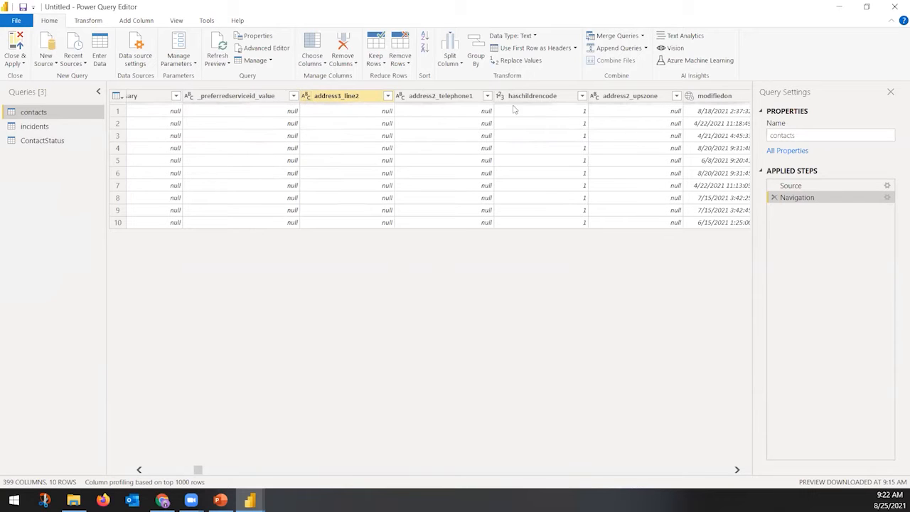
click(691, 99)
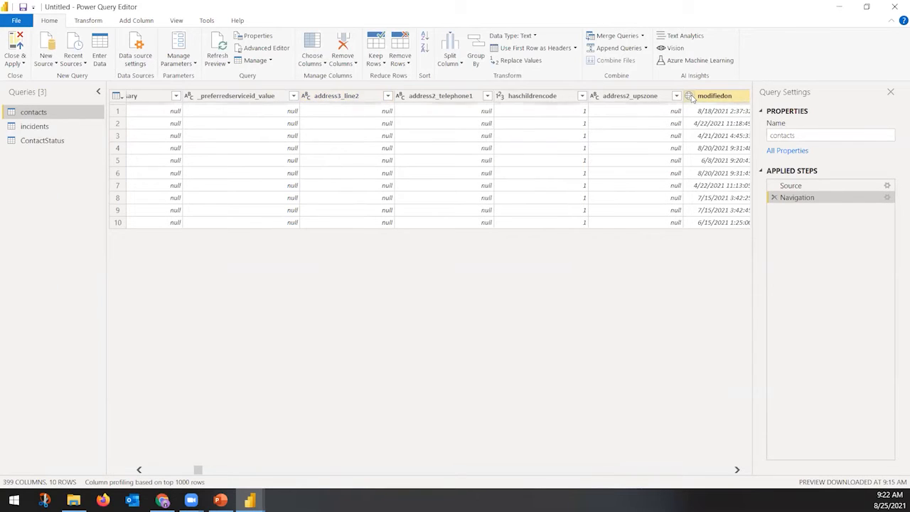
scroll(612, 473, right, 3)
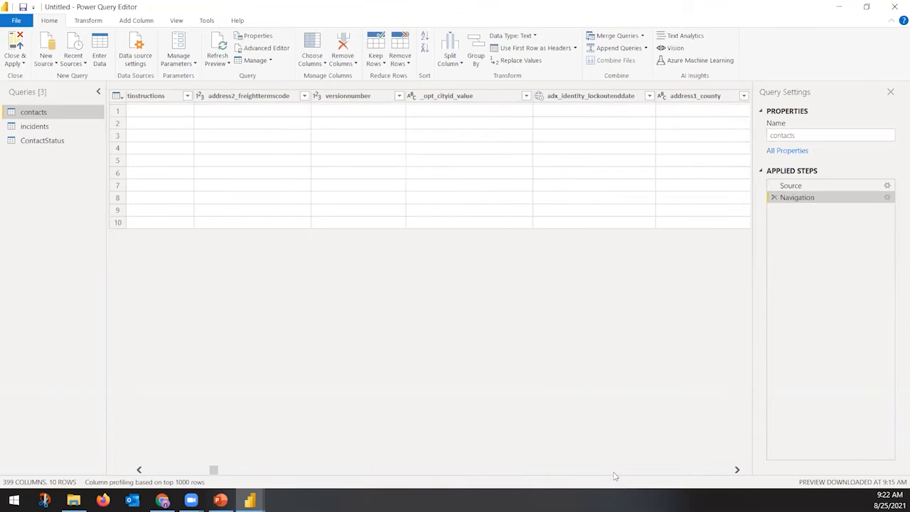
scroll(615, 477, right, 4)
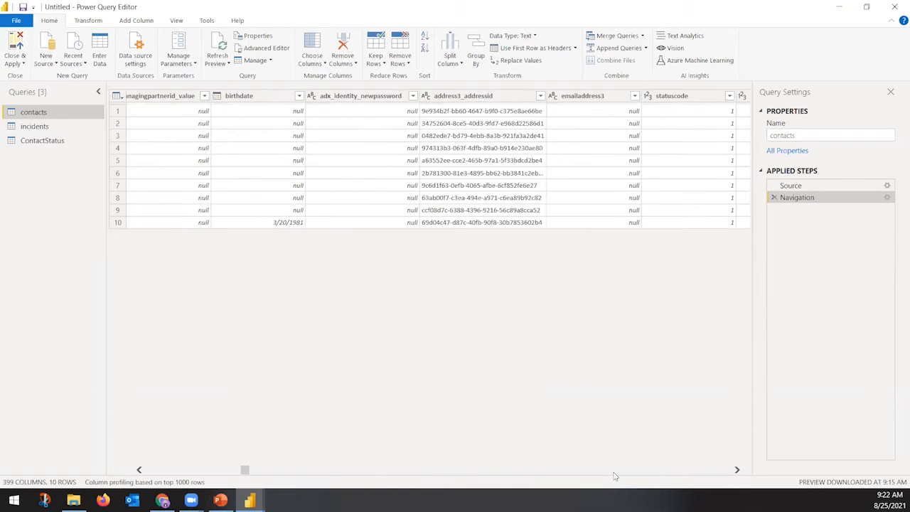
scroll(614, 476, right, 5)
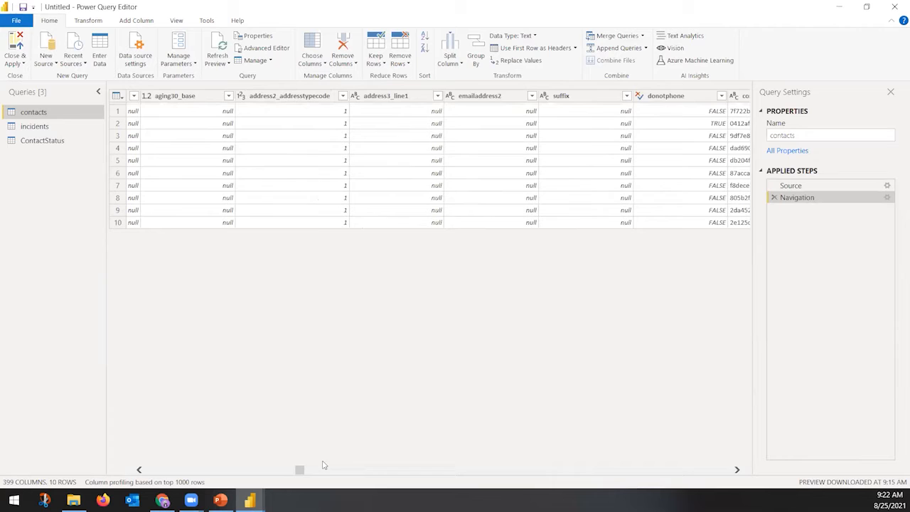
drag(301, 469, 517, 471)
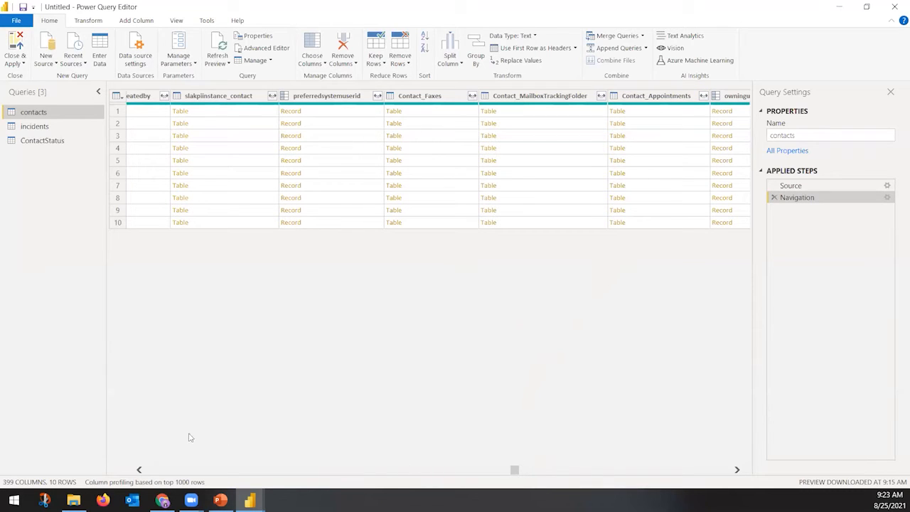
click(150, 473)
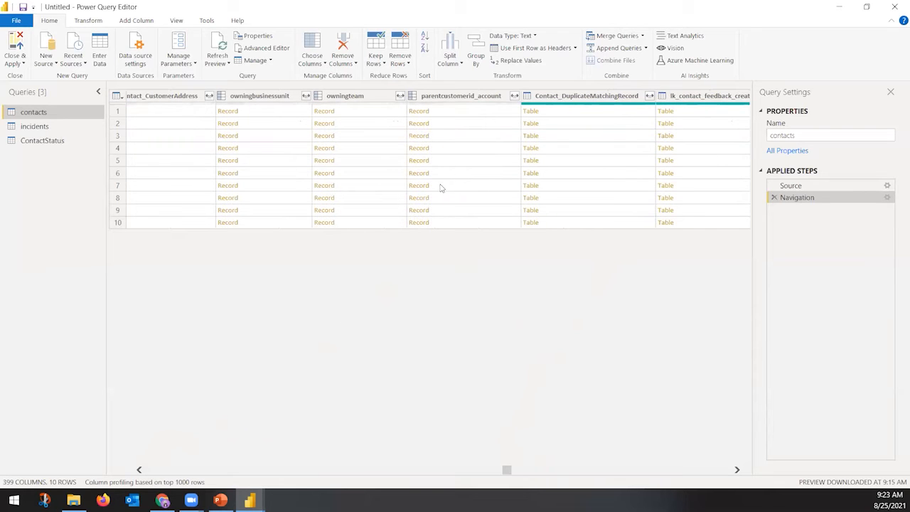
click(424, 476)
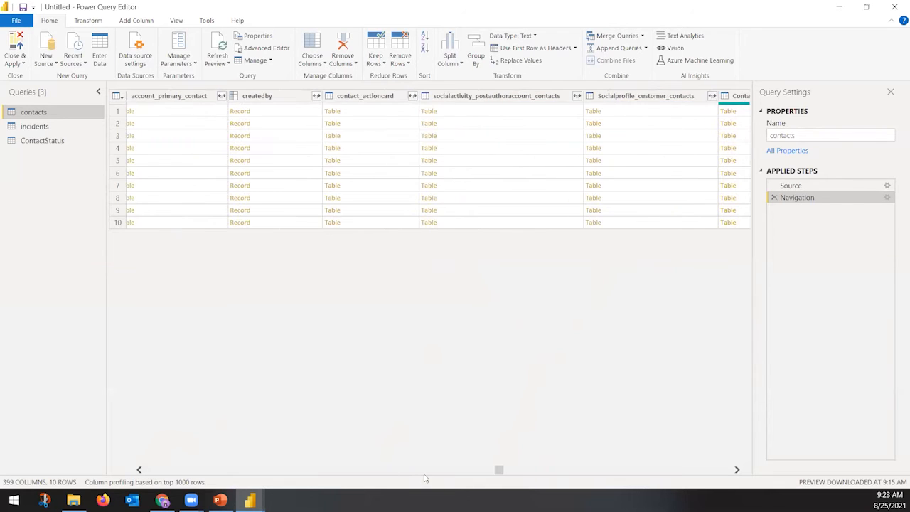
click(424, 476)
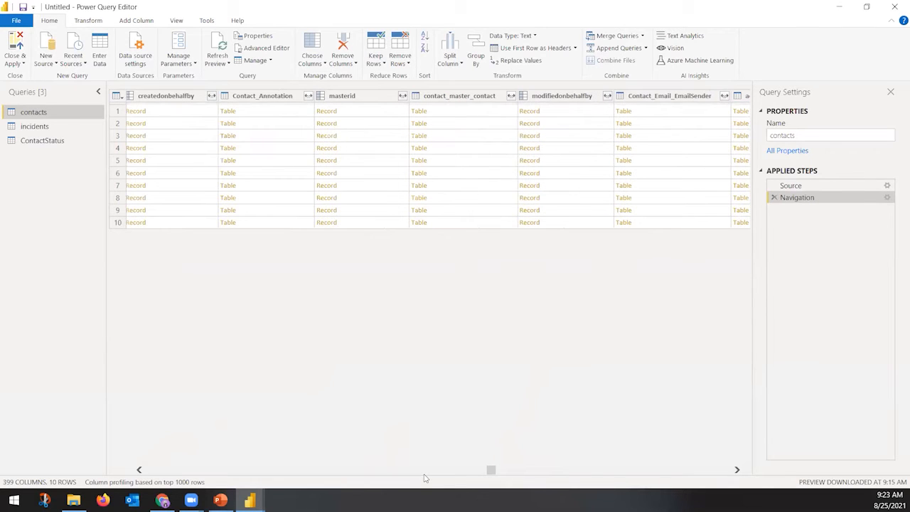
click(424, 477)
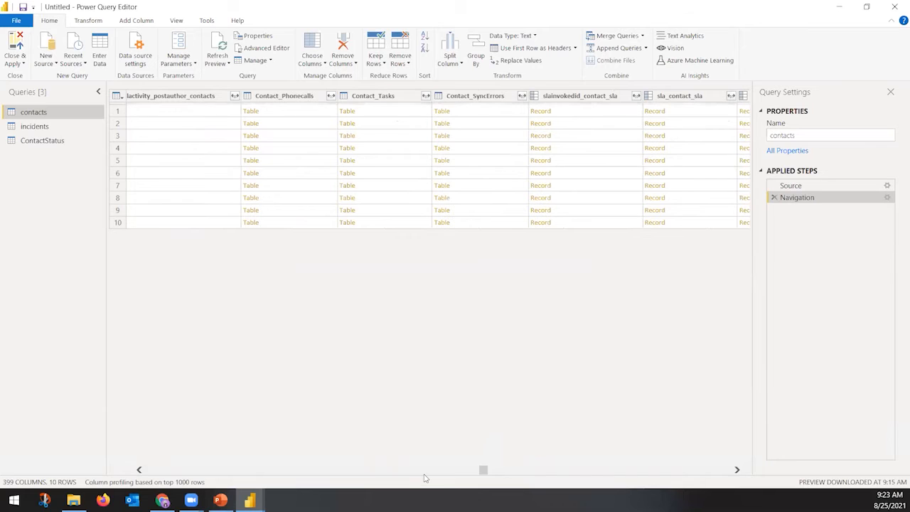
click(551, 476)
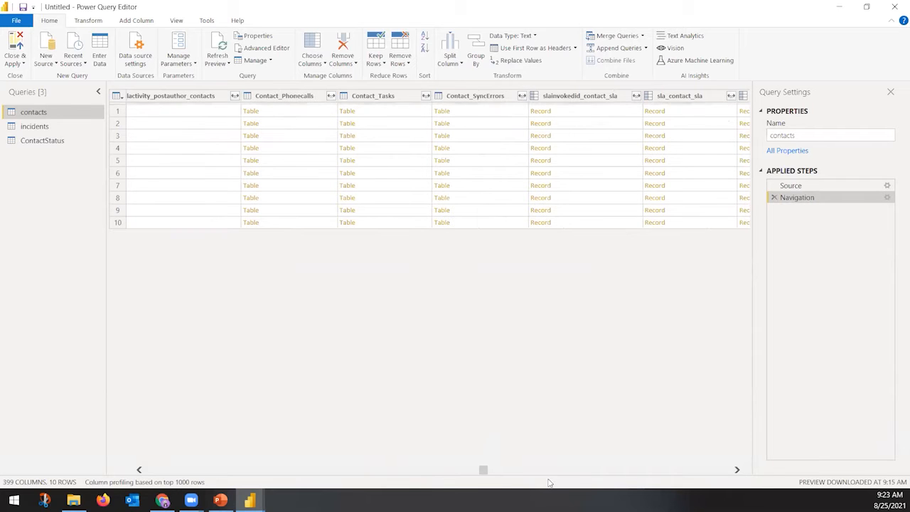
click(601, 471)
click(601, 471)
click(601, 472)
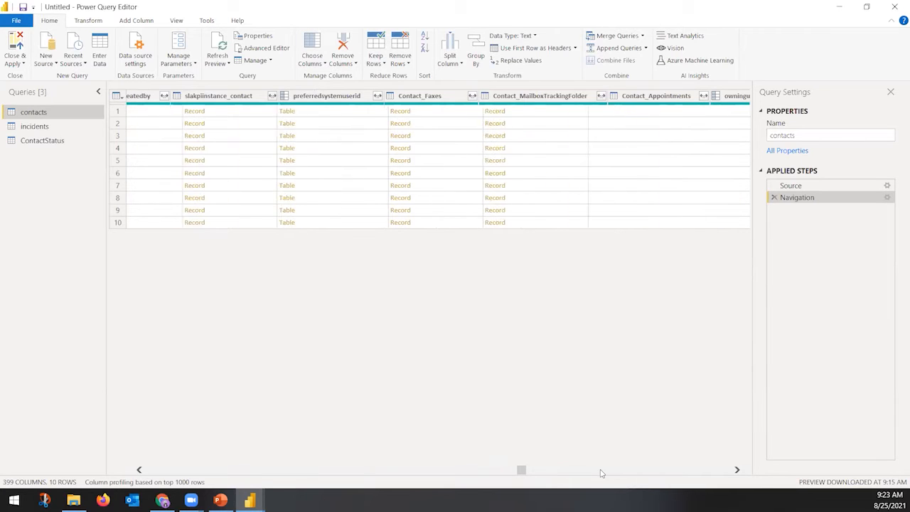
click(600, 472)
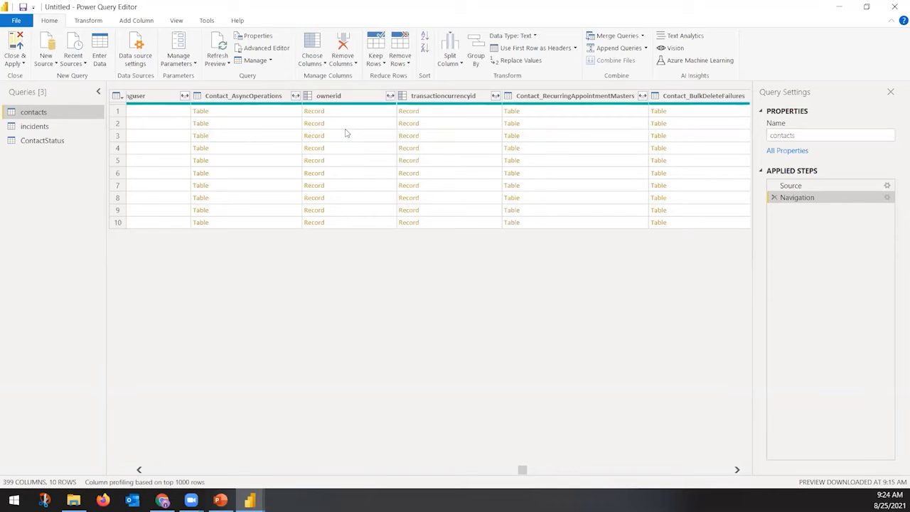
click(389, 99)
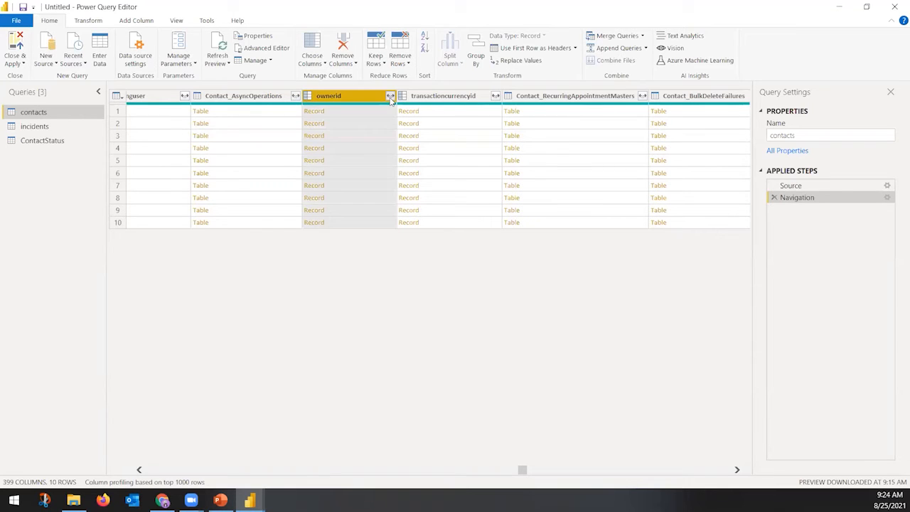
click(390, 97)
click(259, 131)
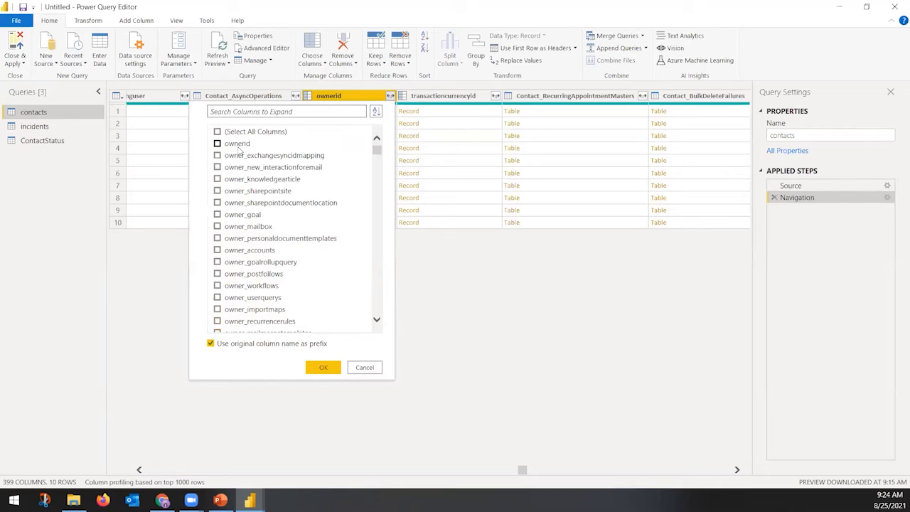
click(217, 144)
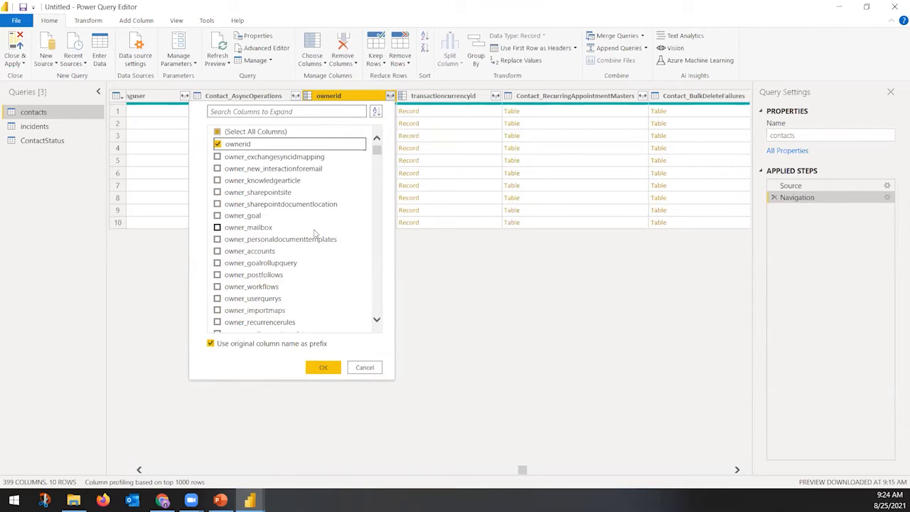
drag(376, 152, 377, 232)
click(316, 111)
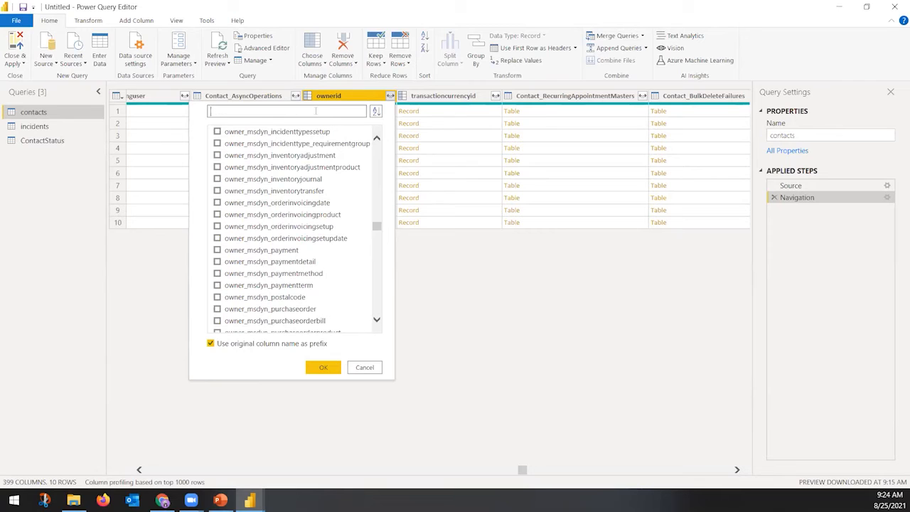
text(full)
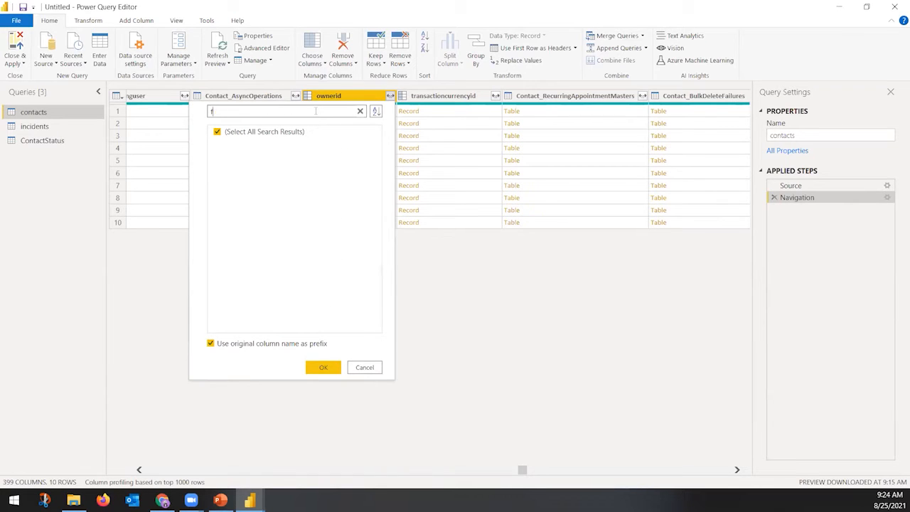
key(BackSpace)
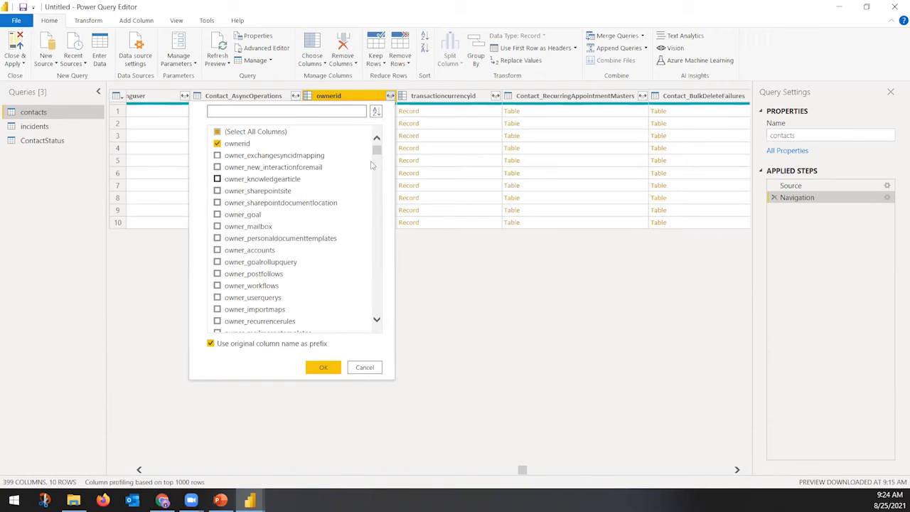
mouse_move(376, 151)
mouse_down()
mouse_move(379, 321)
mouse_move(387, 150)
mouse_up()
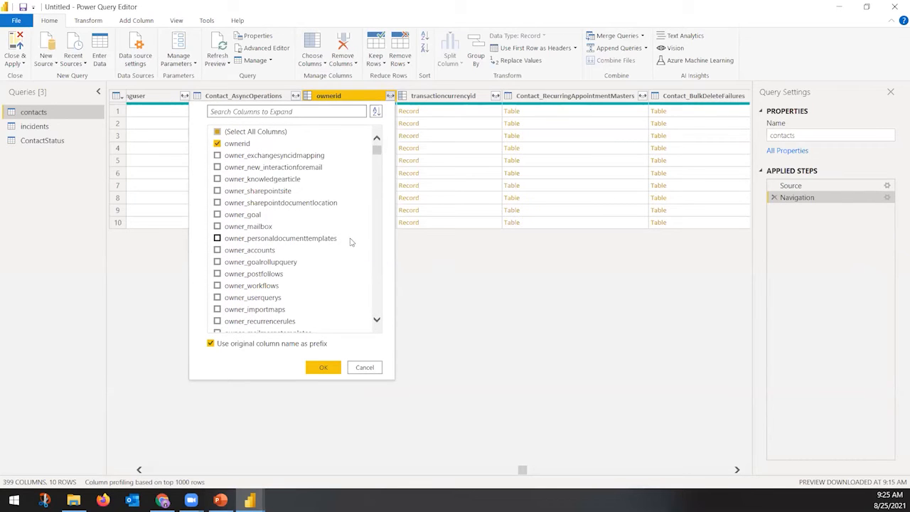
Close the ownerid expand list without expanding any of its fields
click(361, 369)
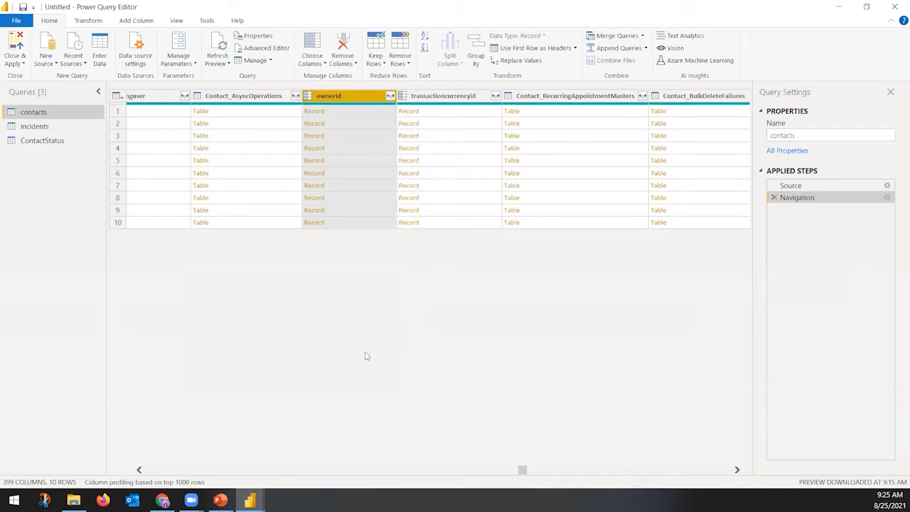
click(390, 96)
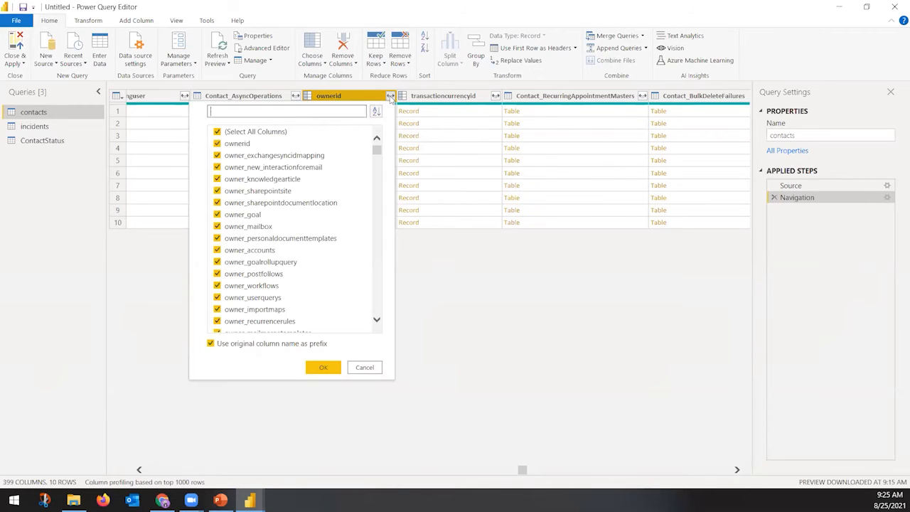
click(274, 136)
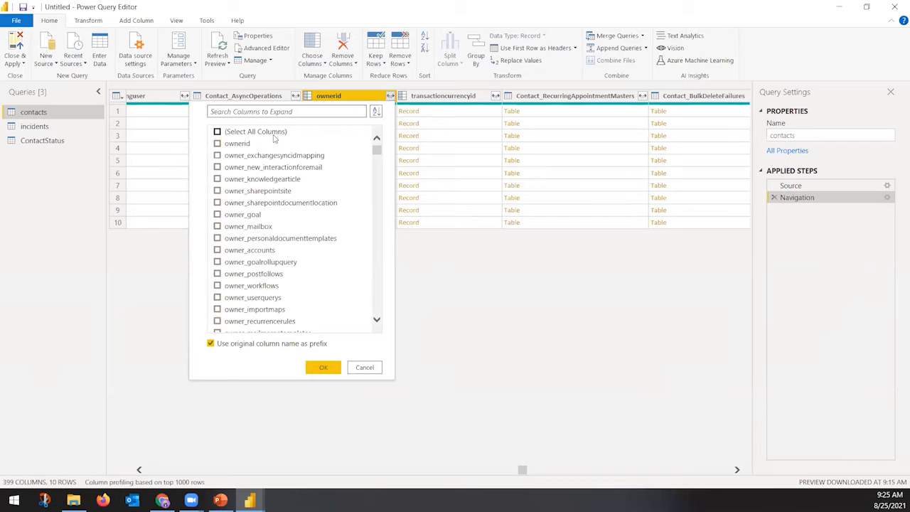
click(363, 367)
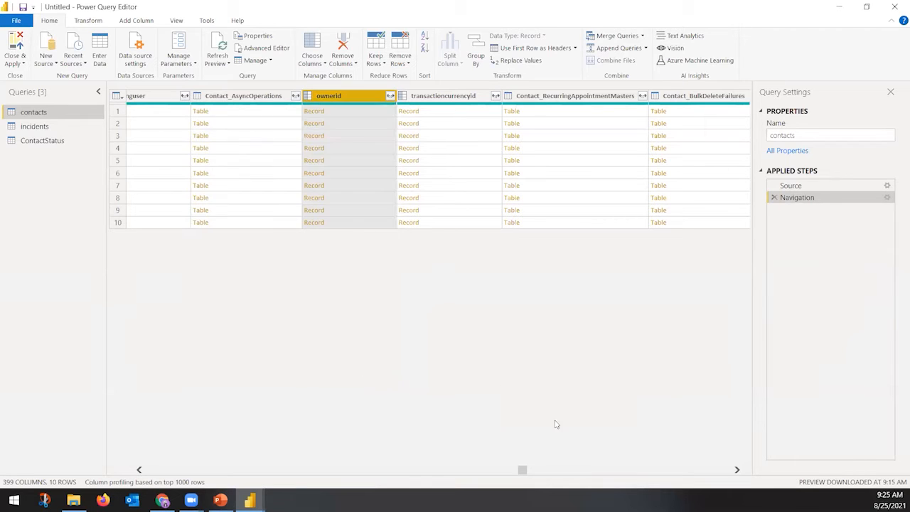
Scroll right to opt_countryid and open its expand list with every field unticked
click(630, 472)
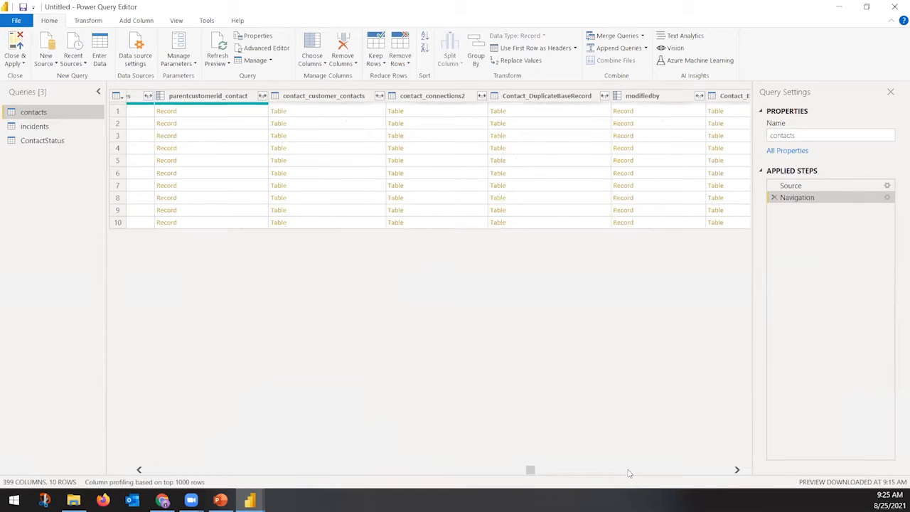
click(629, 472)
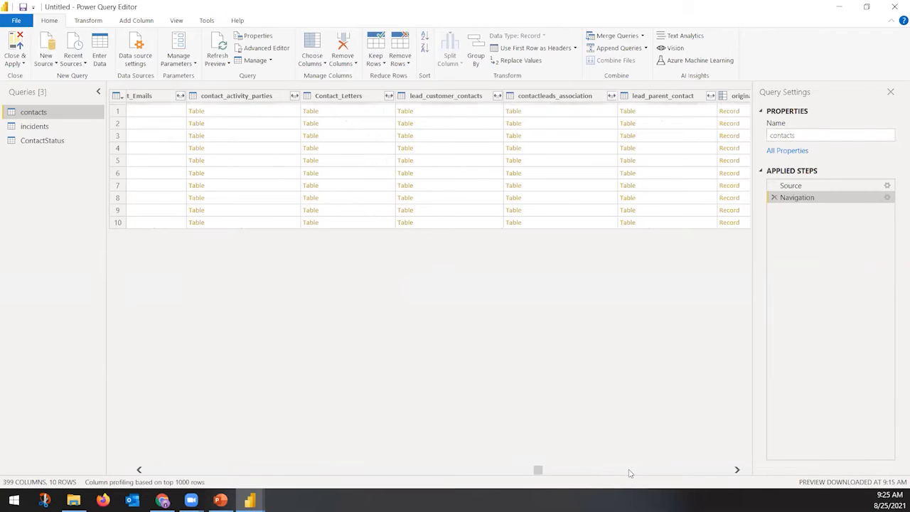
click(629, 472)
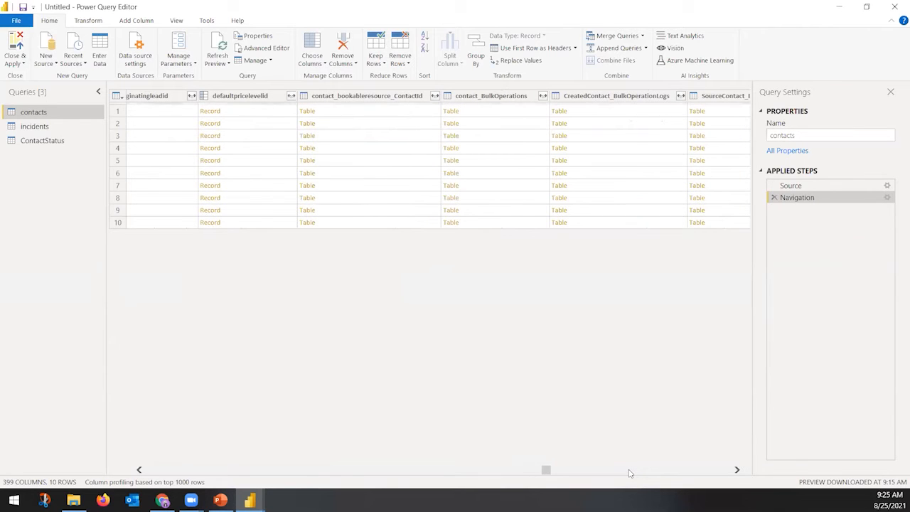
click(629, 472)
click(629, 472)
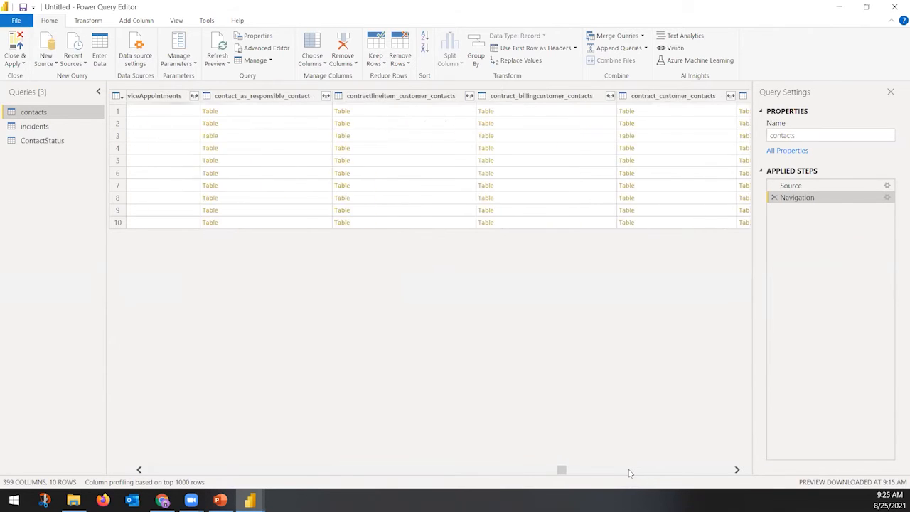
click(629, 472)
click(630, 472)
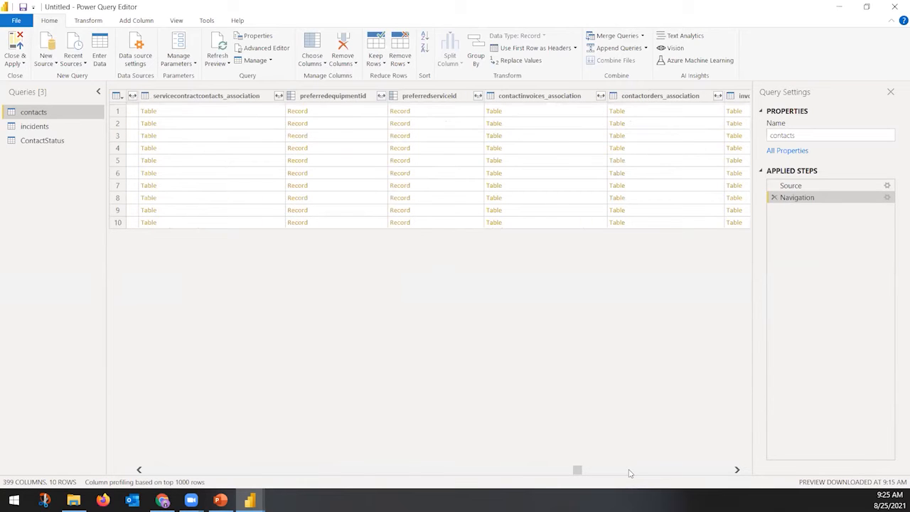
click(688, 472)
click(690, 472)
click(690, 472)
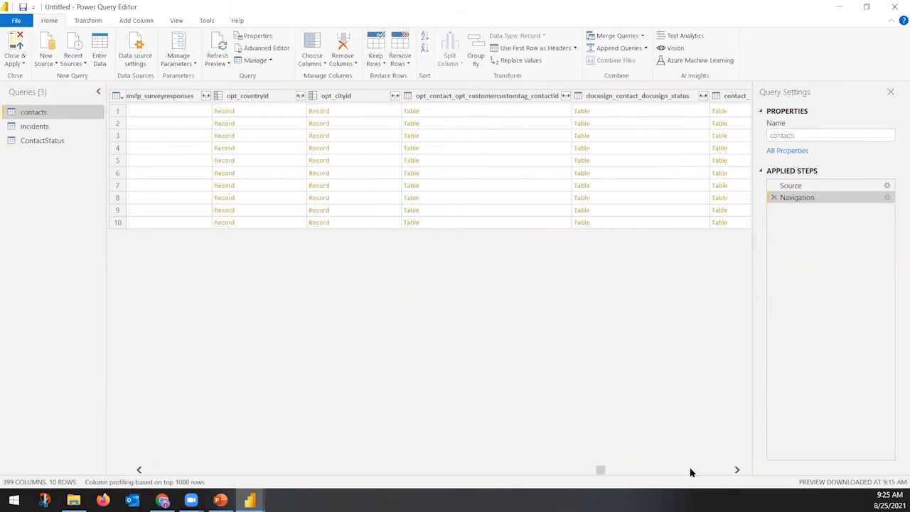
click(300, 95)
click(183, 133)
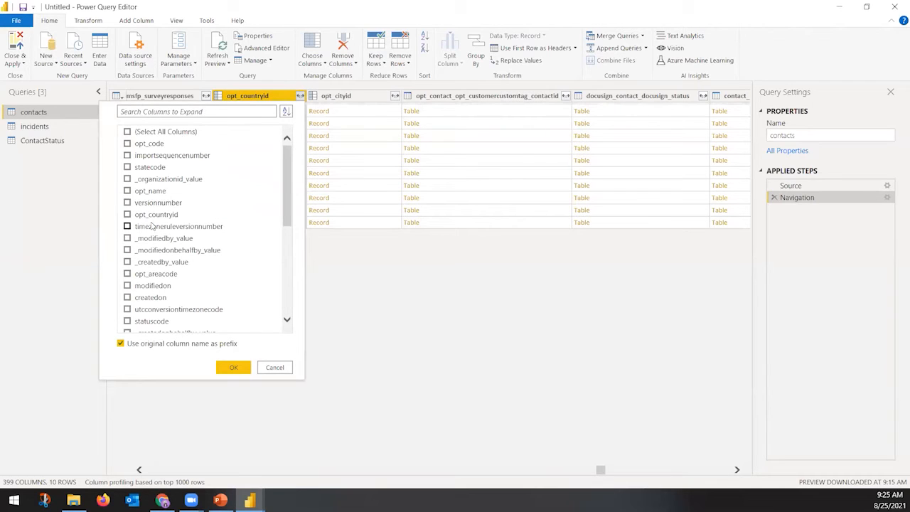
Expand opt_countryid into its opt_countryid and opt_name fields
click(128, 216)
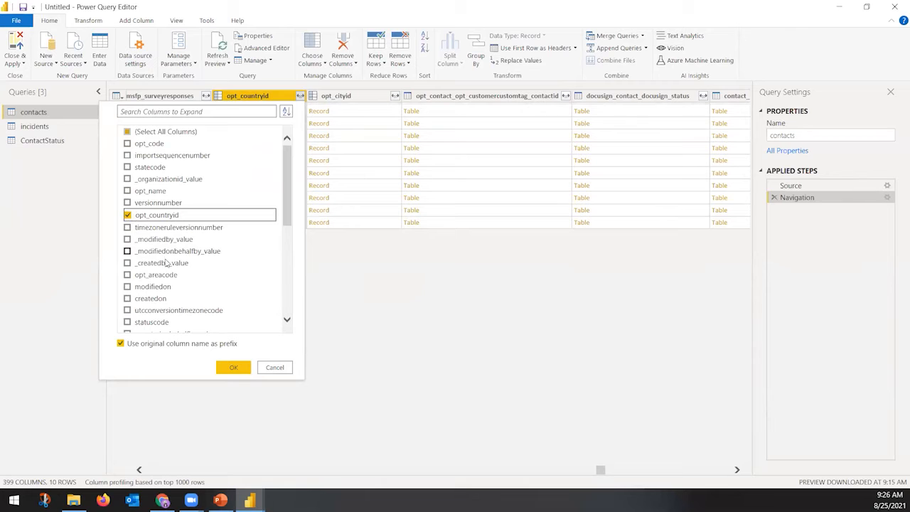
click(128, 192)
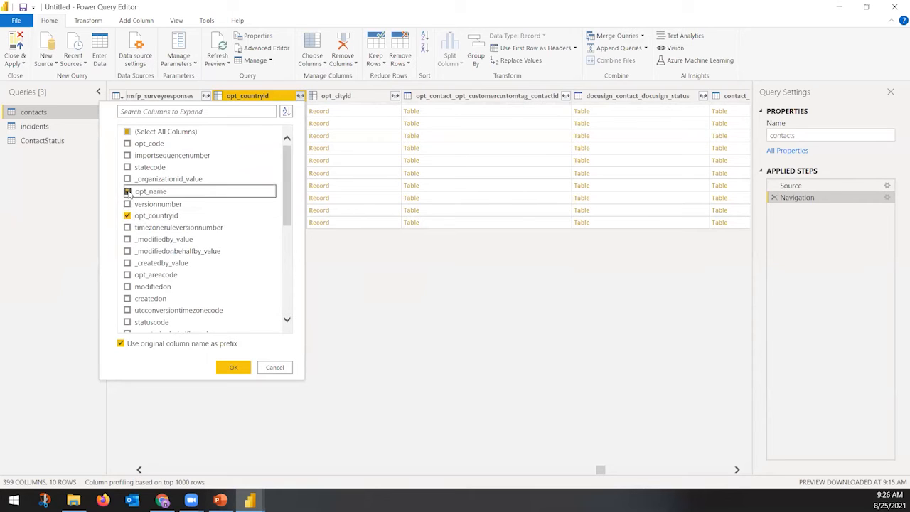
click(230, 367)
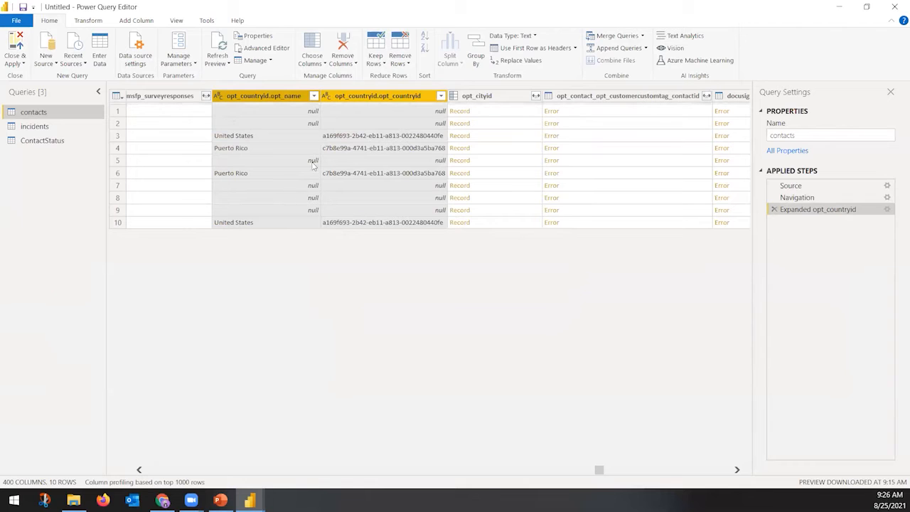
Rename the opt_countryid.opt_countryid column to Country.CountryId
right_click(383, 98)
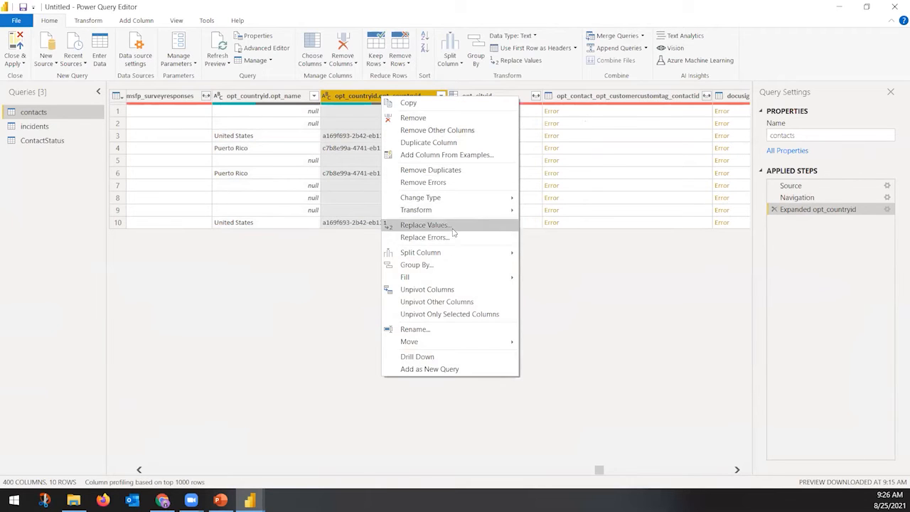
click(445, 333)
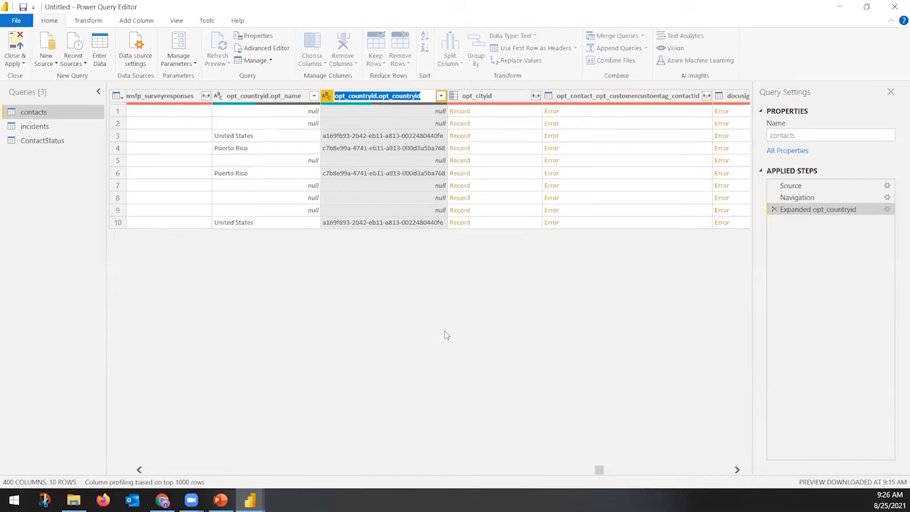
key(Home)
text(Country.CountryId)
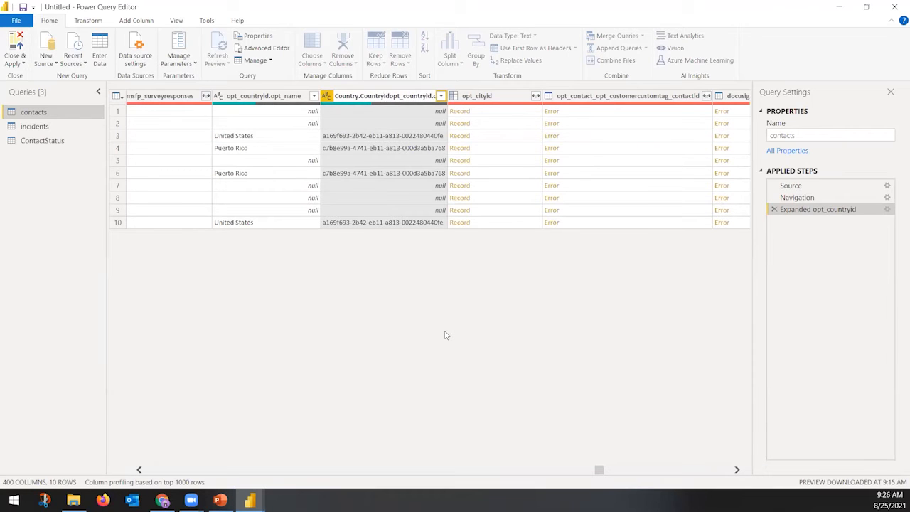
key(shift+End)
key(Delete)
key(Return)
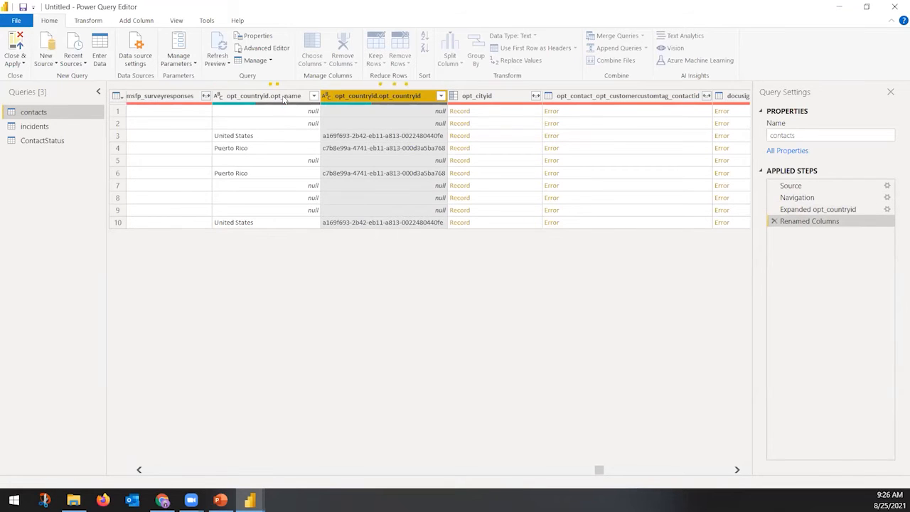
Rename the opt_countryid.opt_name column to Country
click(283, 100)
right_click(284, 99)
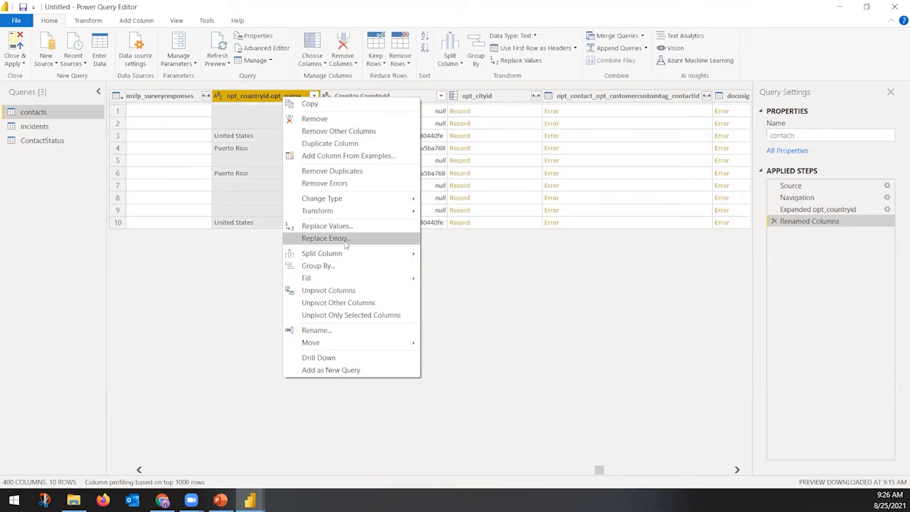
click(336, 331)
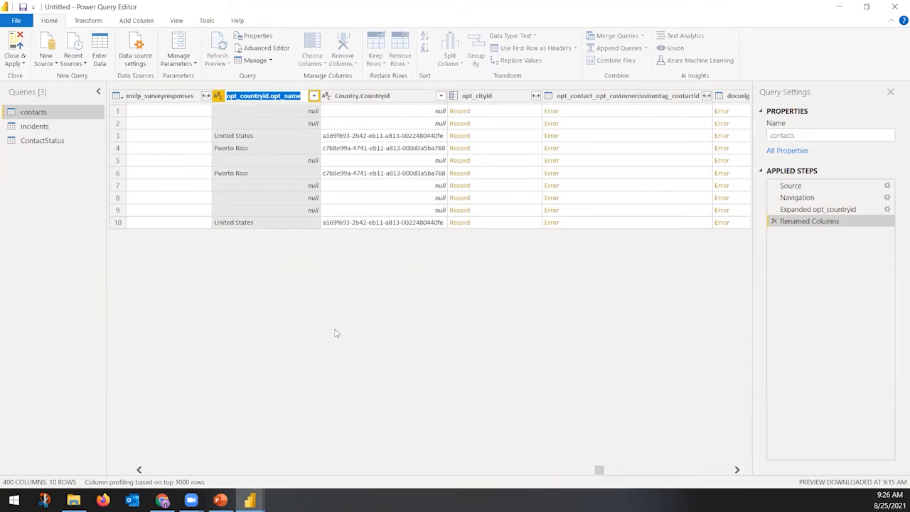
text(Country)
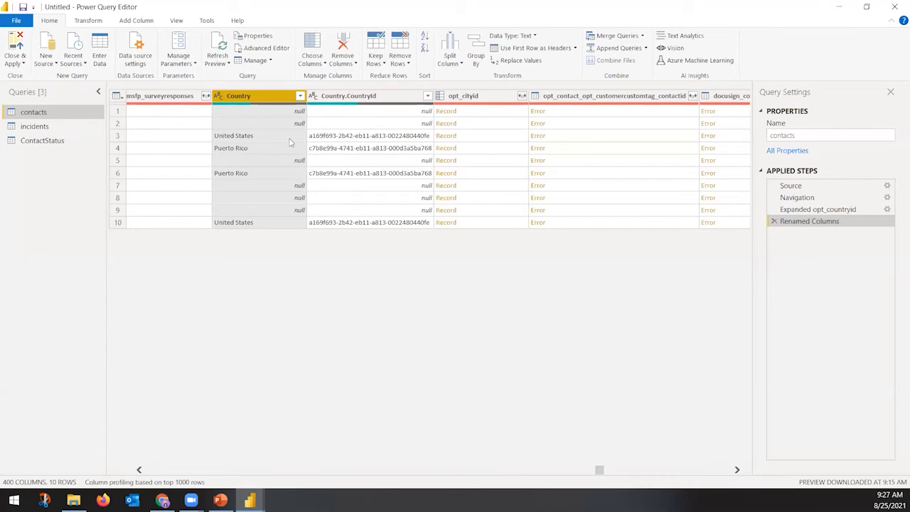
click(527, 469)
click(527, 469)
click(527, 469)
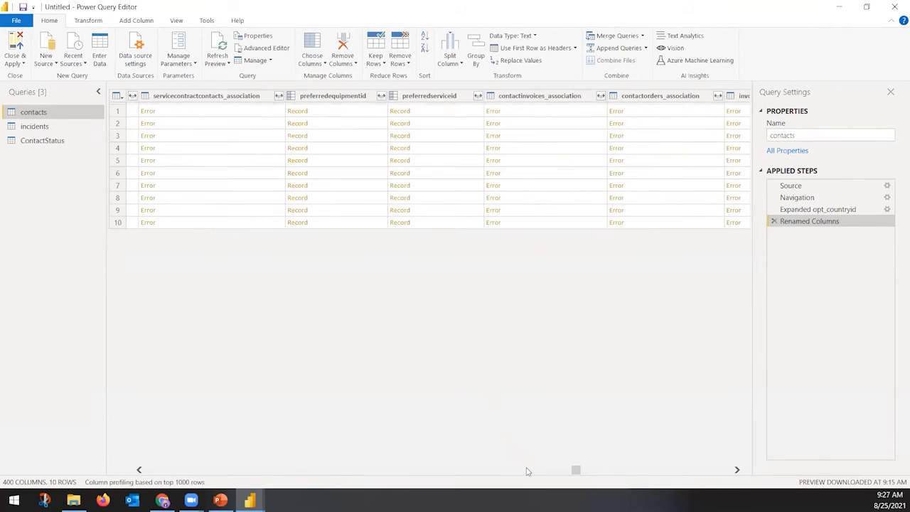
click(526, 471)
click(527, 471)
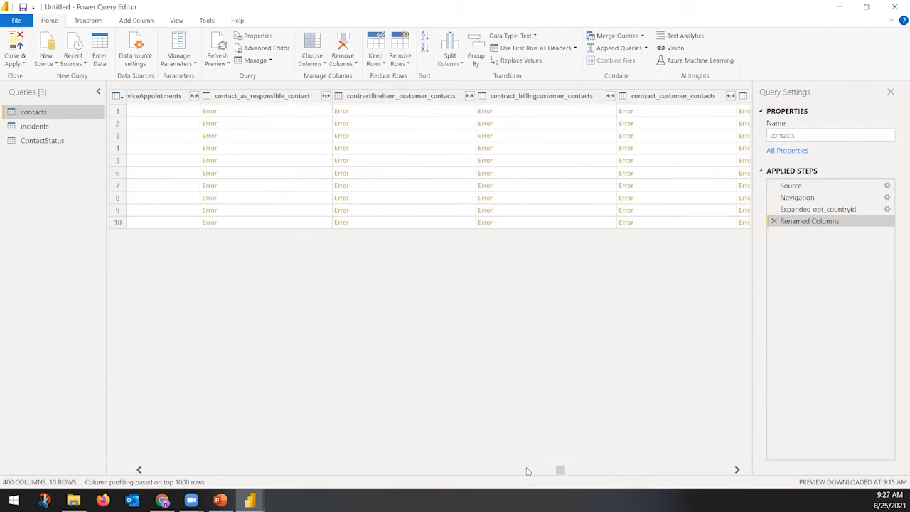
click(527, 472)
click(527, 471)
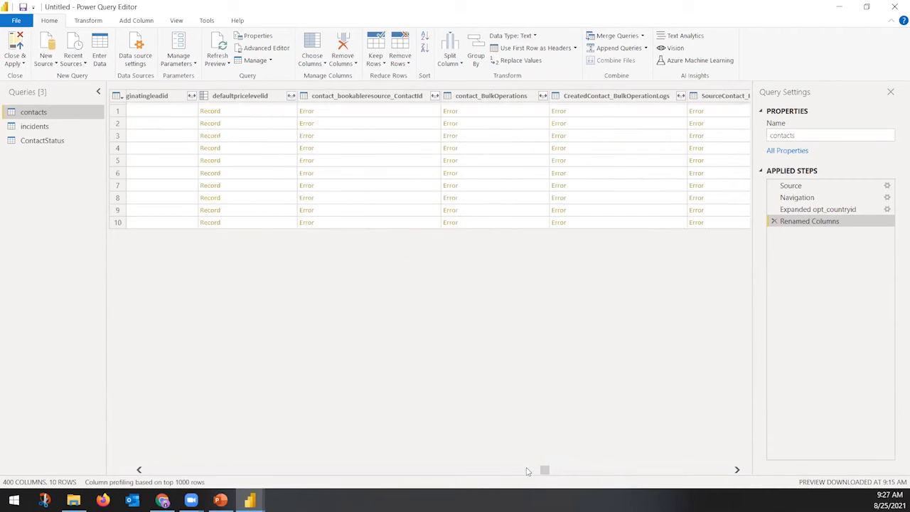
click(662, 474)
click(661, 473)
click(661, 473)
click(662, 474)
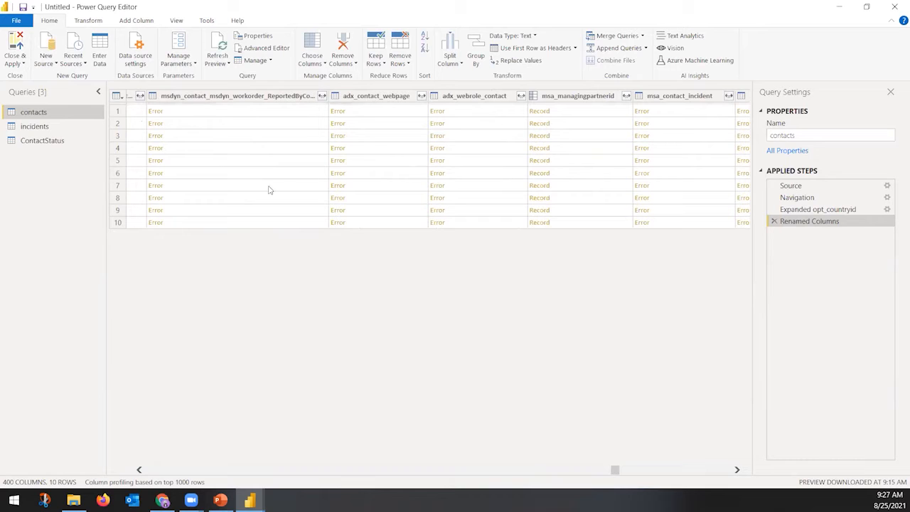
drag(616, 469, 151, 468)
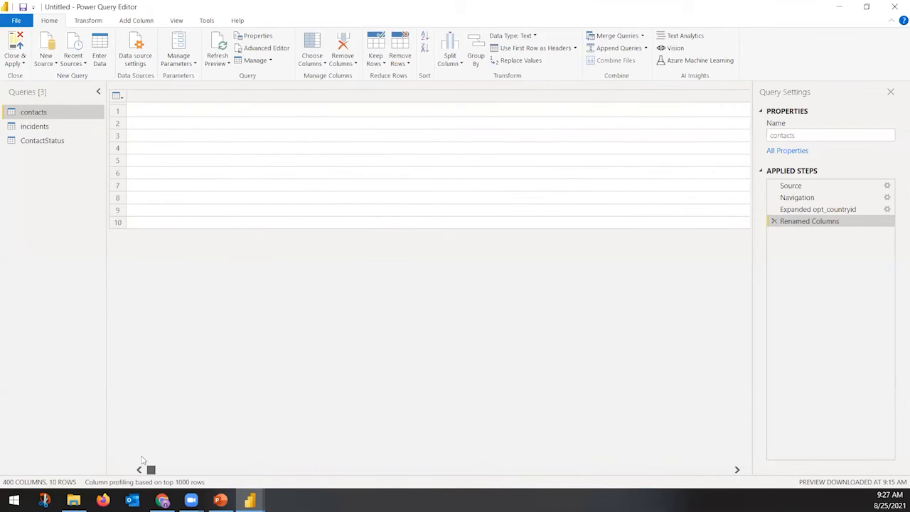
click(640, 473)
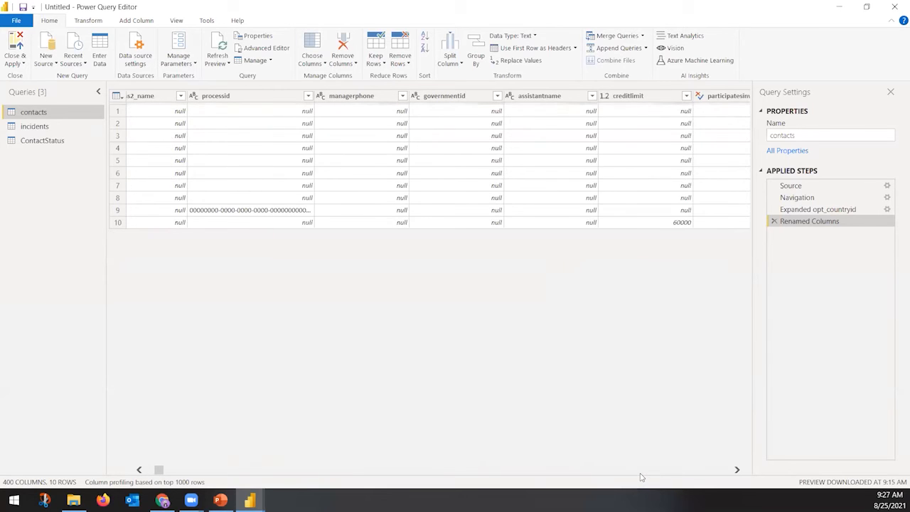
click(640, 475)
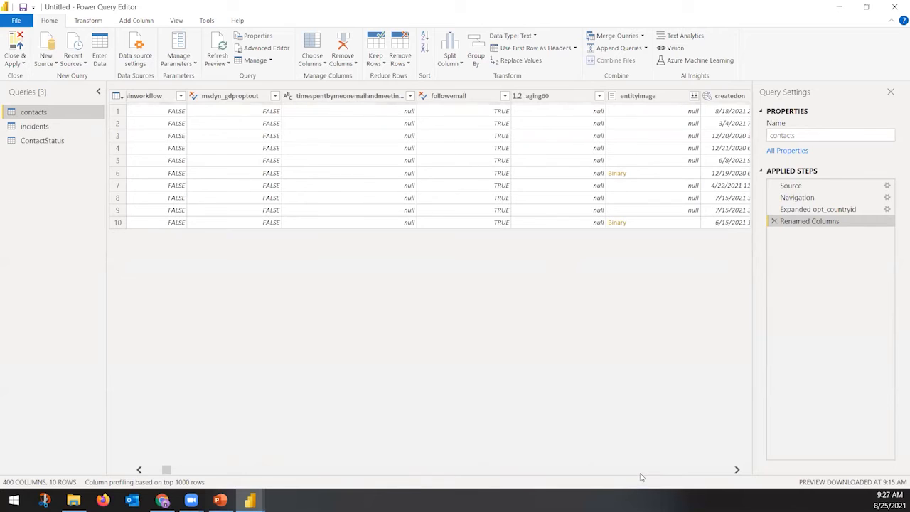
click(604, 475)
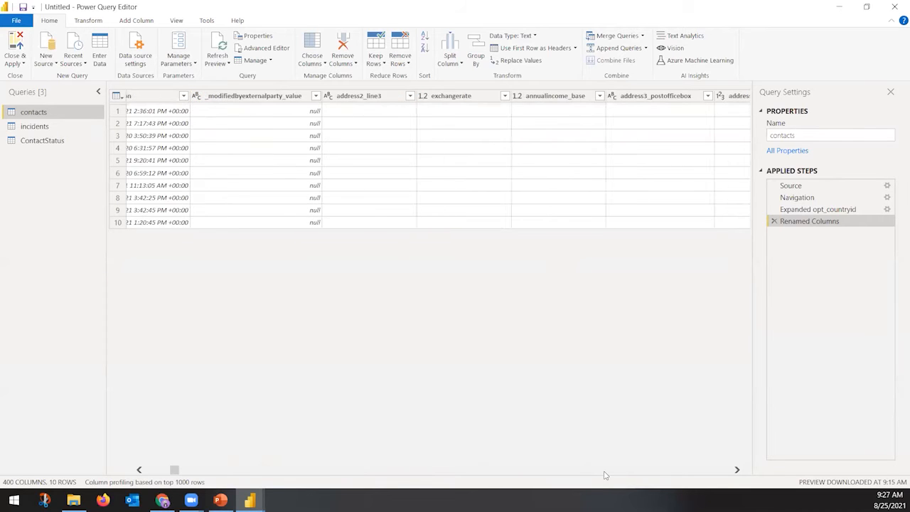
click(604, 475)
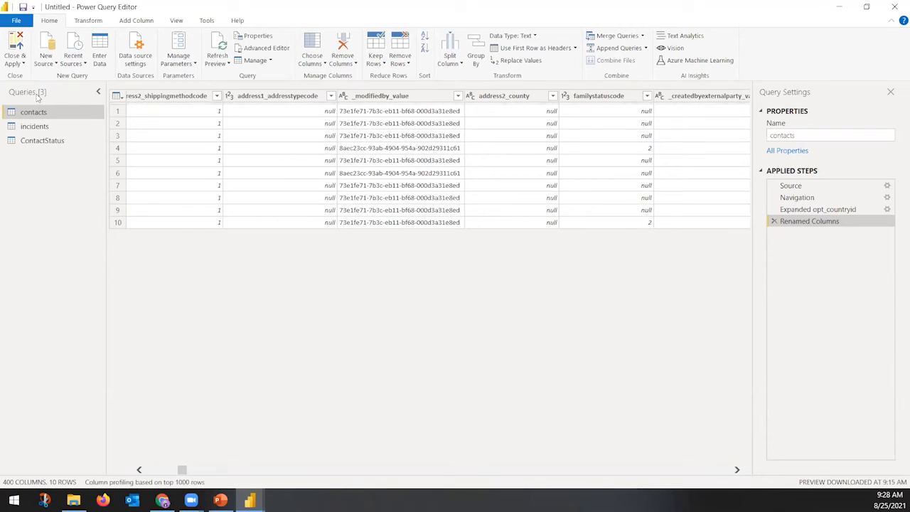
Apply the query changes with Close & Apply, then bring up the PowerPoint slides
click(15, 63)
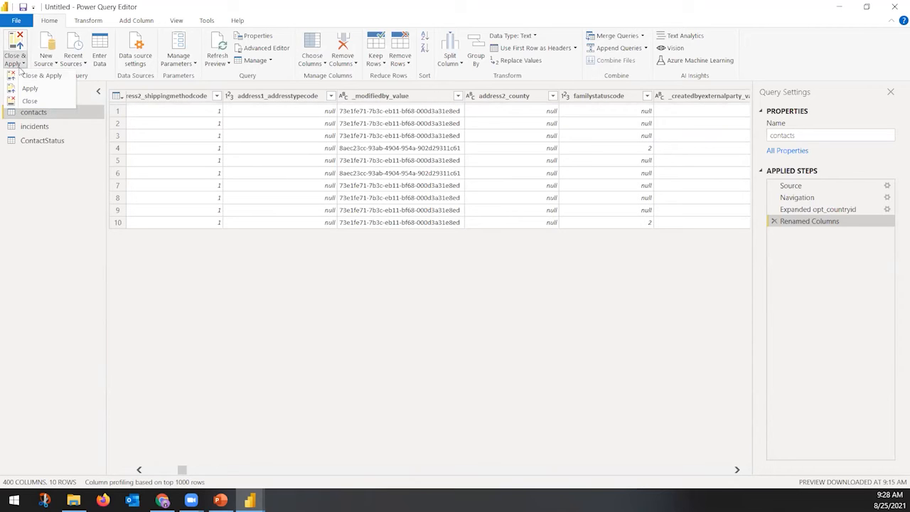
click(21, 76)
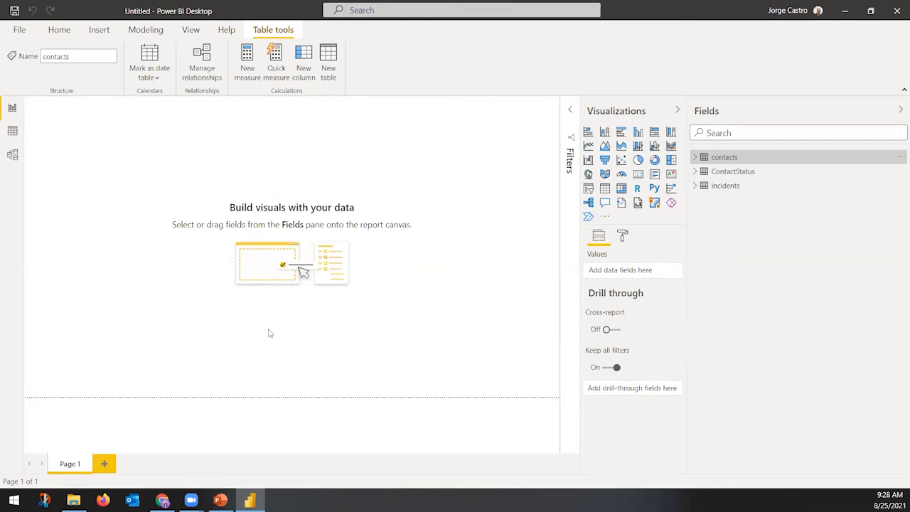
click(221, 500)
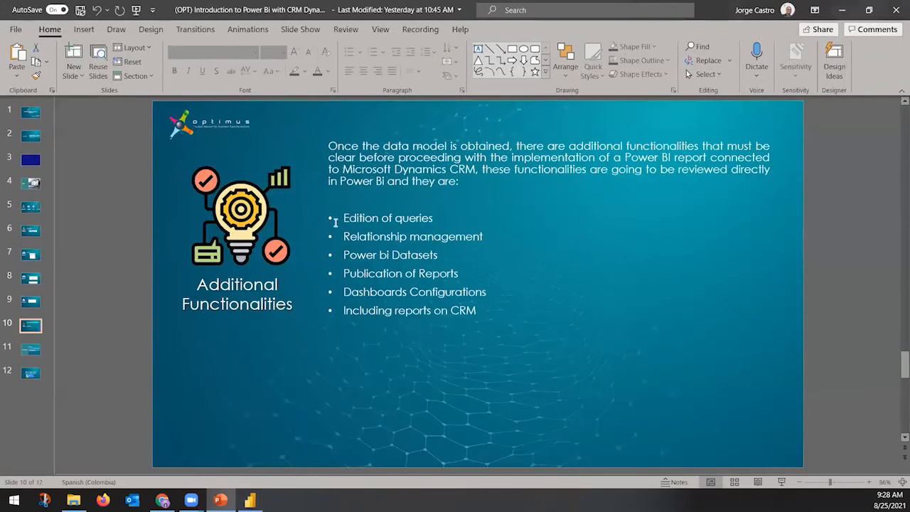
Minimize PowerPoint and view the contacts table's options in the Fields pane, then dismiss them
click(846, 11)
right_click(722, 162)
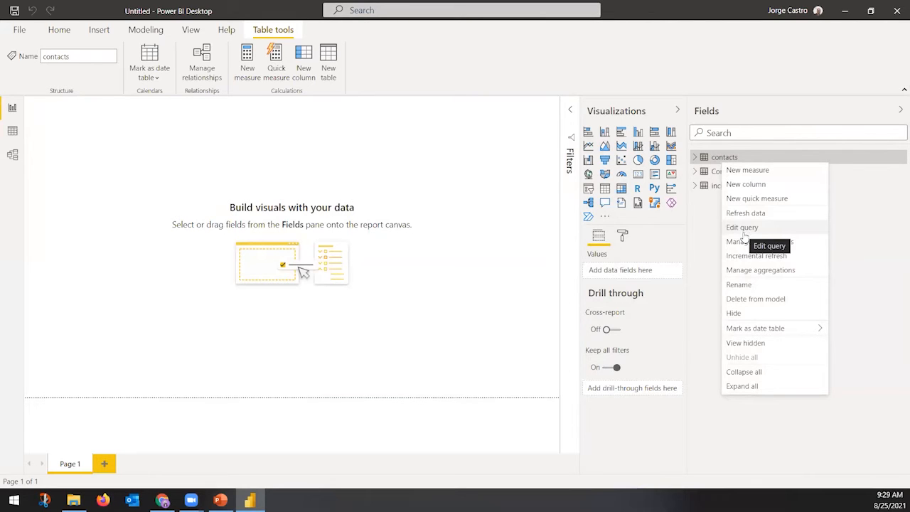
click(485, 256)
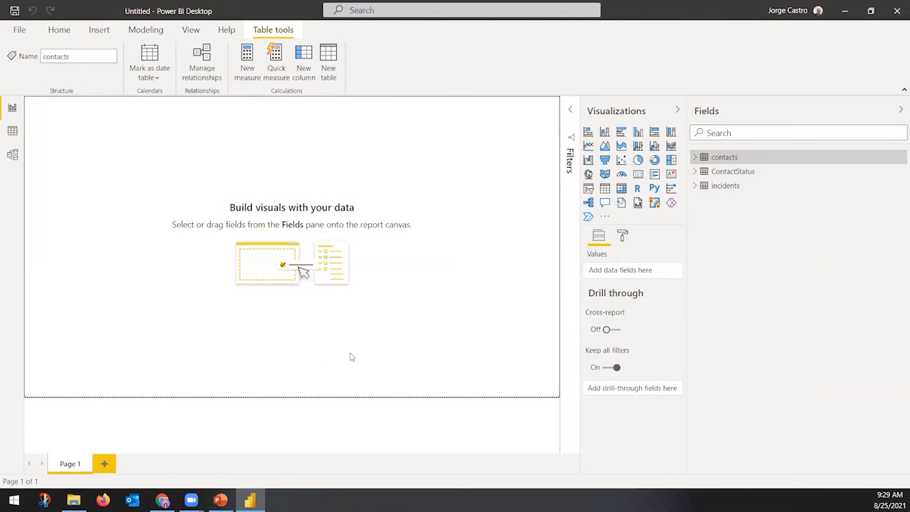
Make the contacts _modifiedby_value relationship inactive in Manage relationships
click(220, 500)
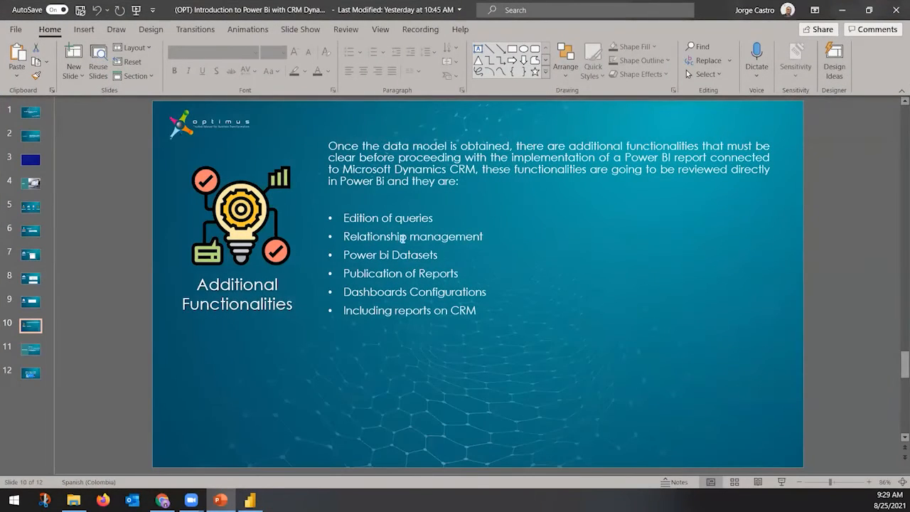
click(842, 9)
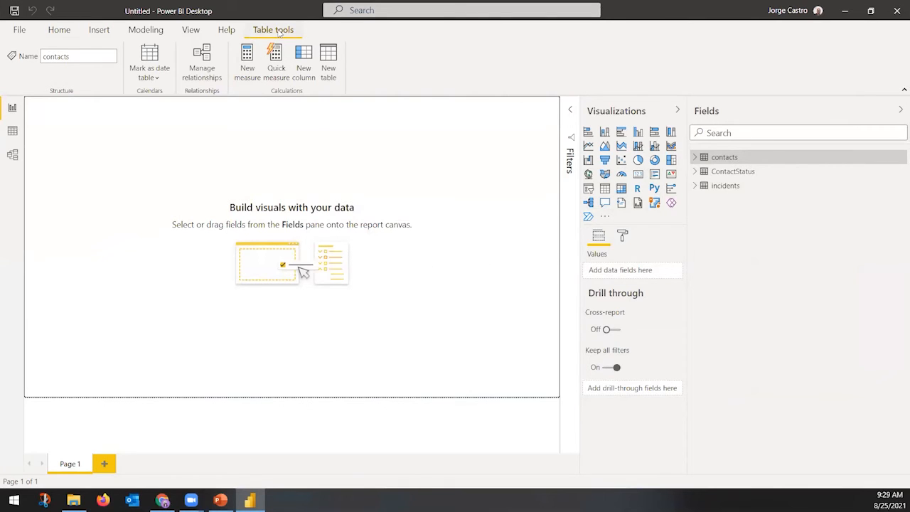
click(203, 61)
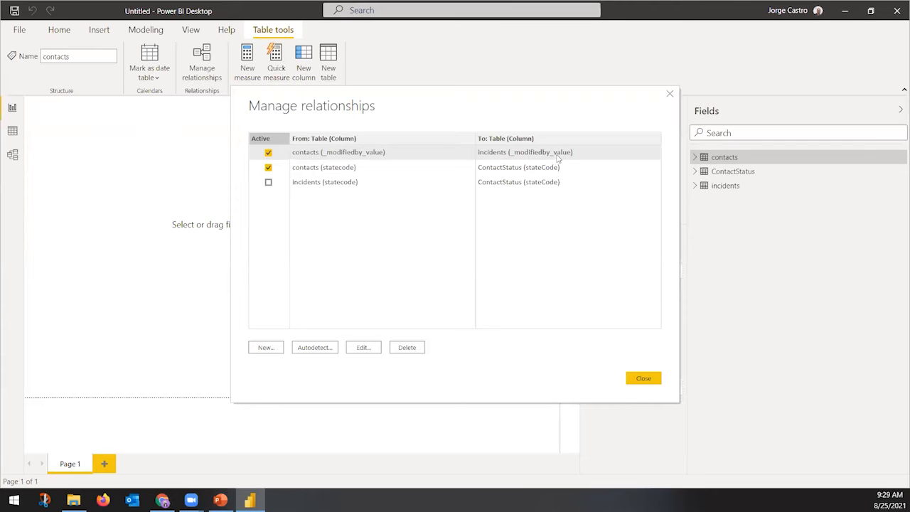
click(270, 153)
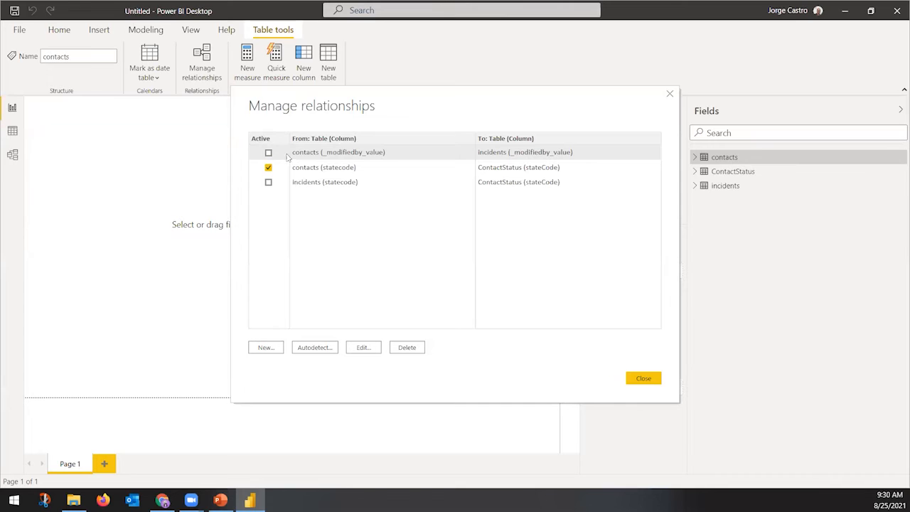
Delete the contacts _modifiedby_value and incidents statecode relationships, keeping only contacts-to-ContactStatus
click(410, 351)
click(557, 276)
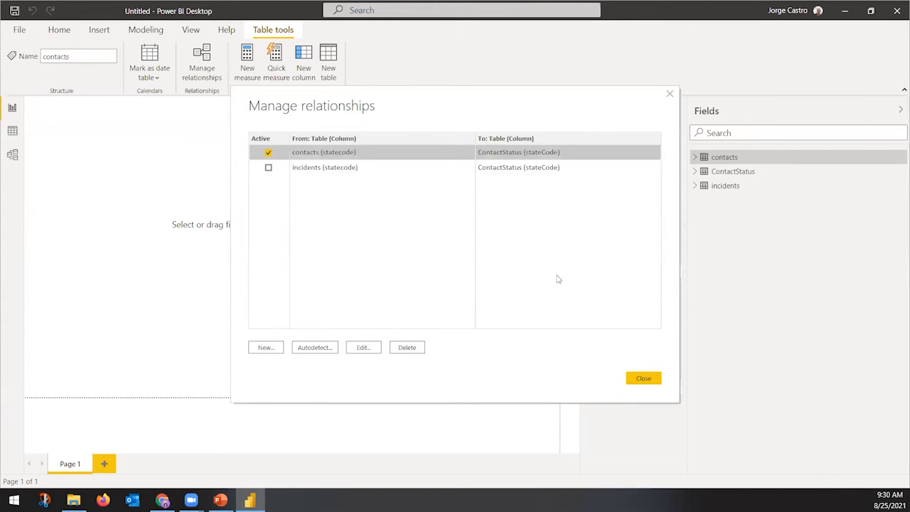
click(343, 171)
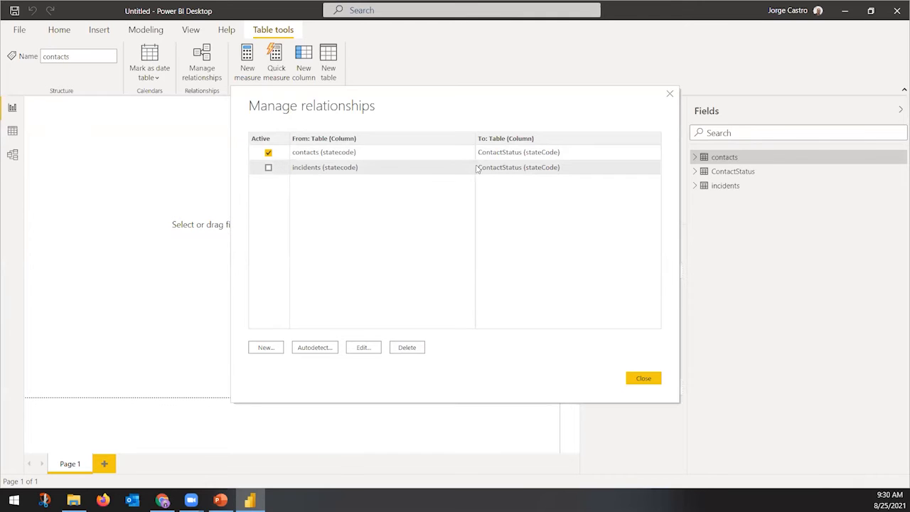
click(415, 350)
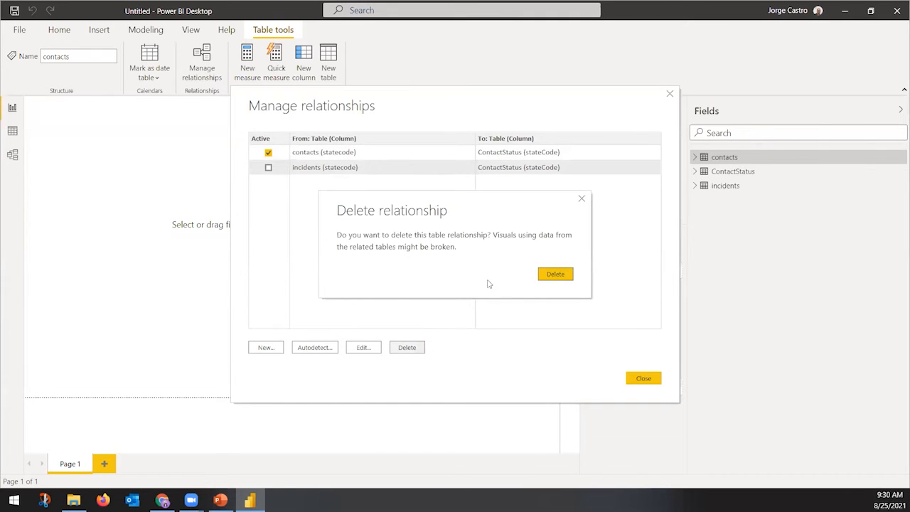
click(554, 274)
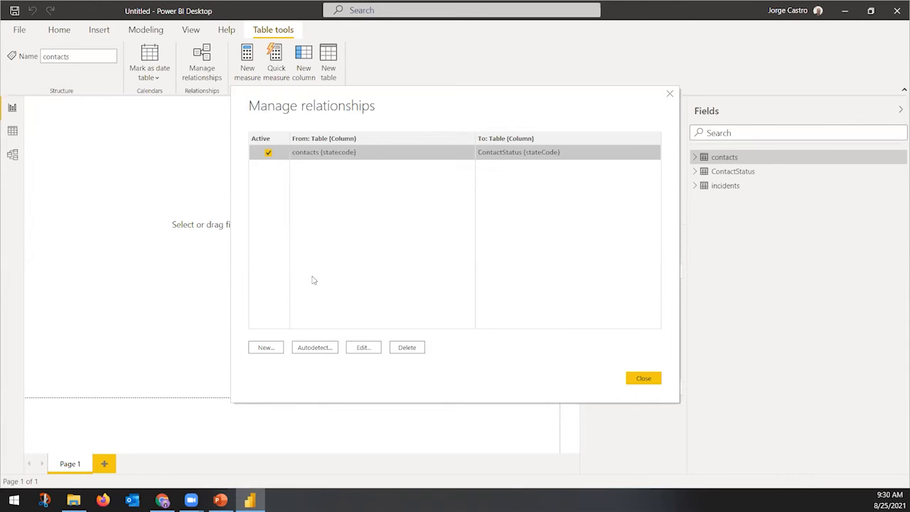
click(266, 348)
Start a new relationship using the contacts table's contactid column as the first side
click(426, 140)
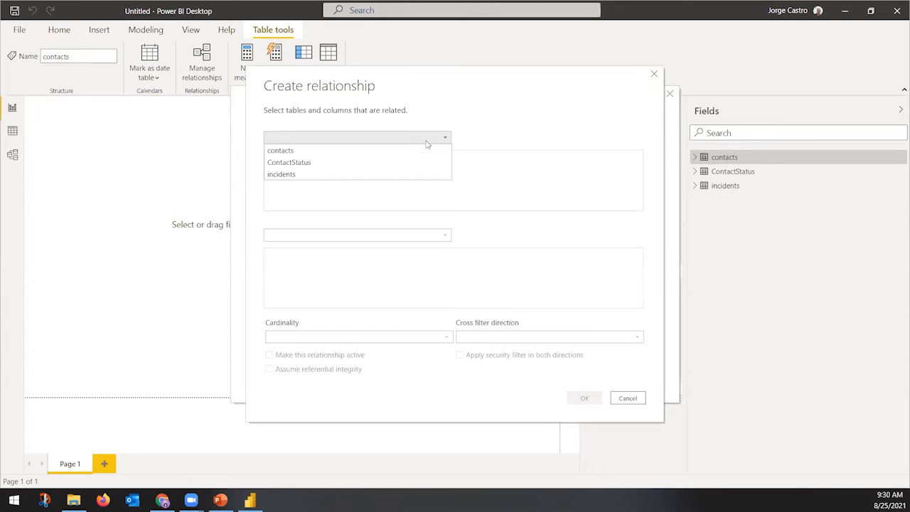
click(309, 153)
scroll(498, 211, right, 5)
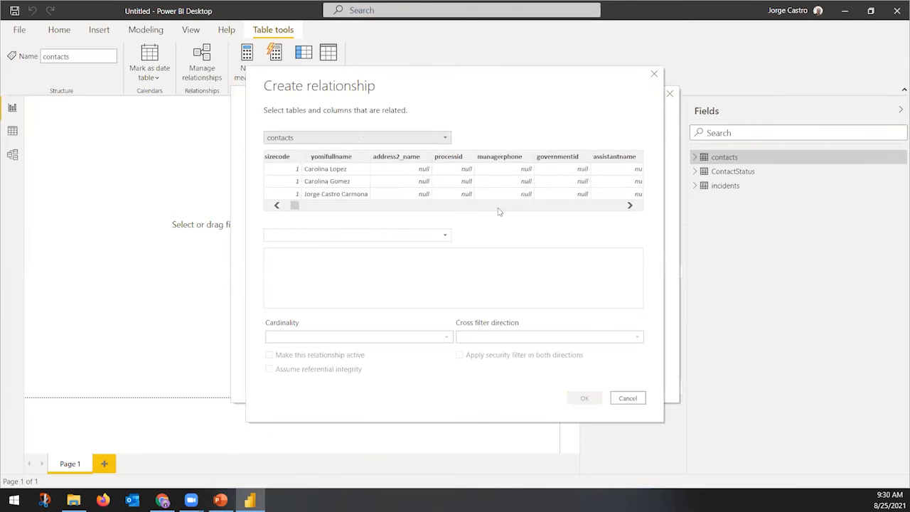
click(286, 207)
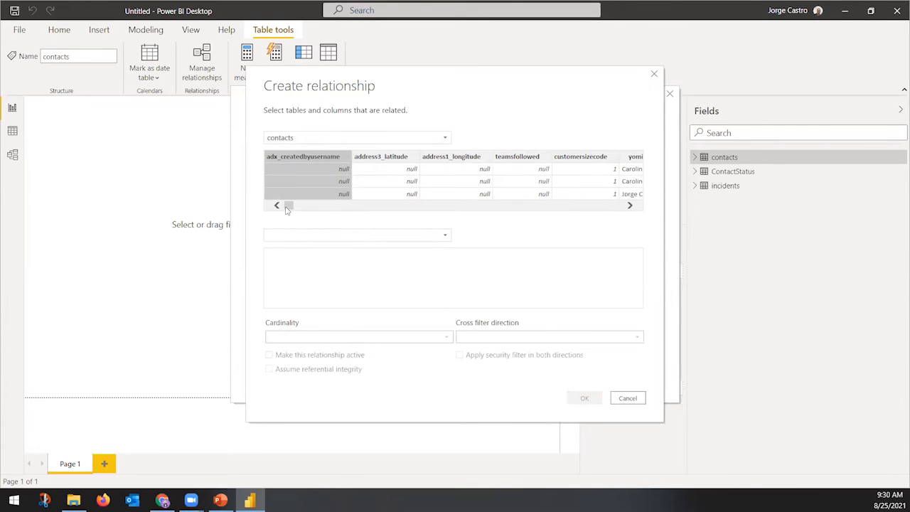
scroll(375, 209, right, 3)
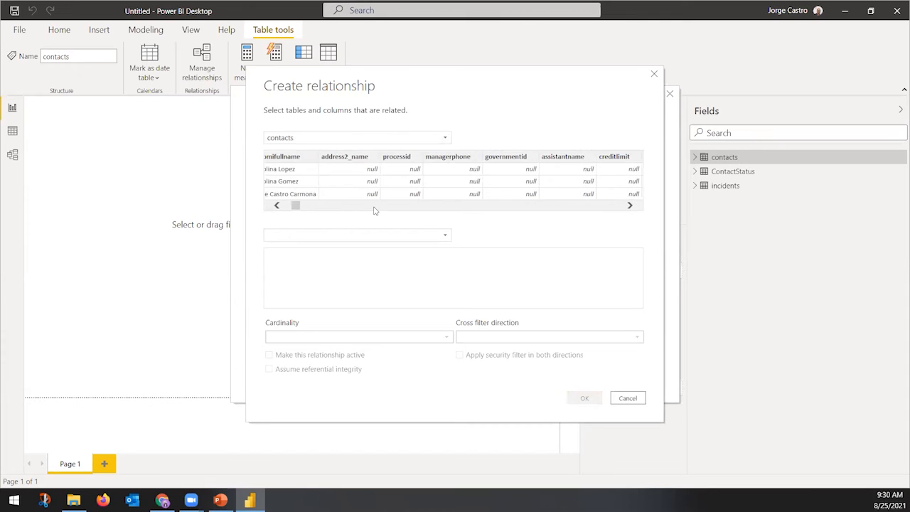
scroll(375, 211, right, 3)
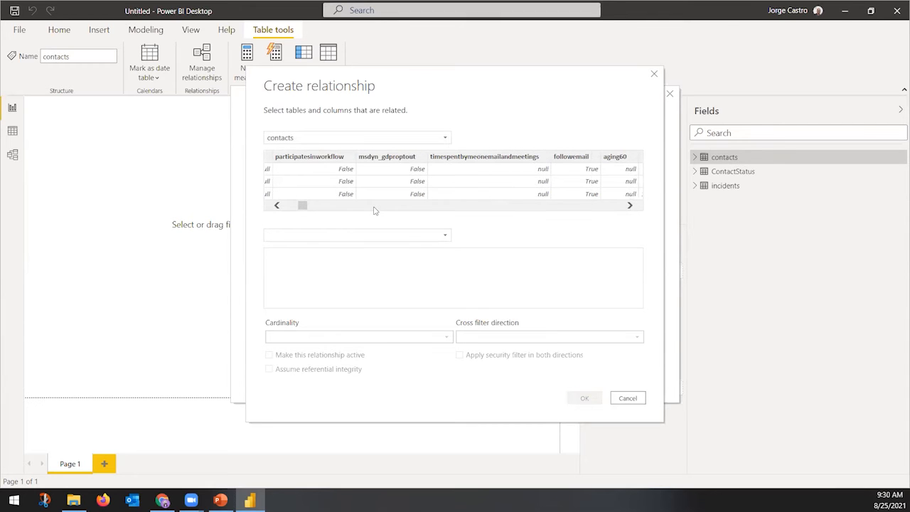
scroll(375, 210, right, 3)
scroll(375, 211, right, 3)
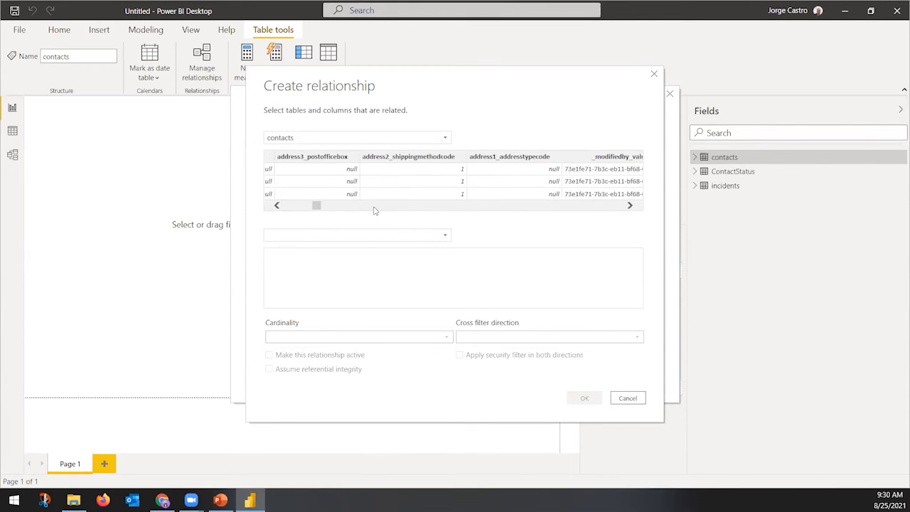
scroll(375, 210, right, 3)
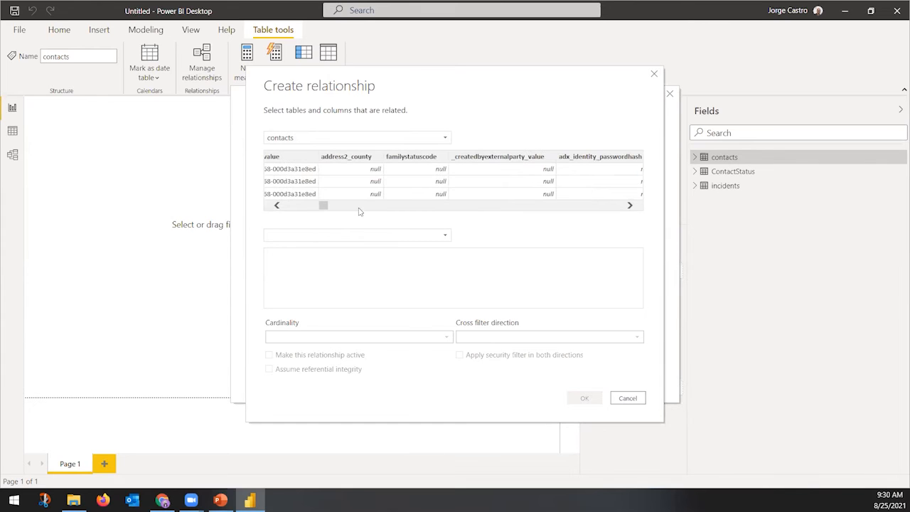
scroll(306, 209, left, 3)
scroll(519, 211, right, 8)
scroll(521, 211, right, 6)
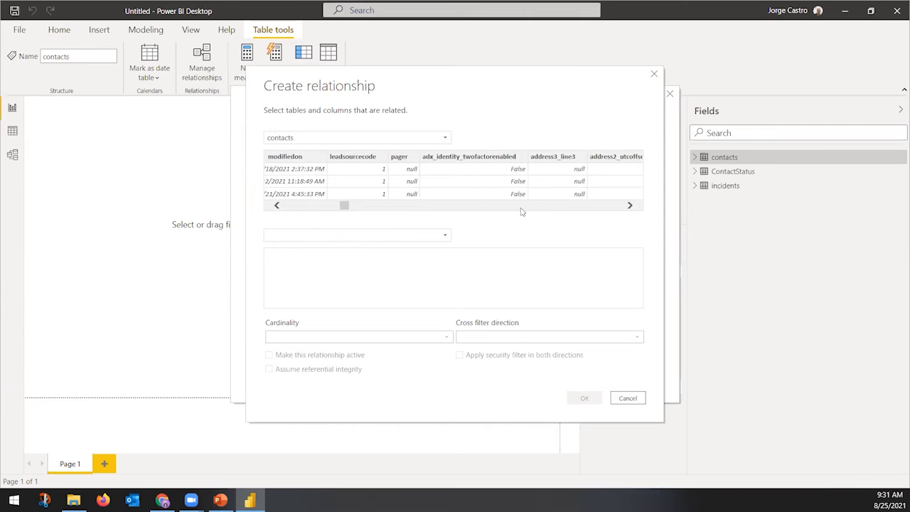
scroll(521, 211, right, 8)
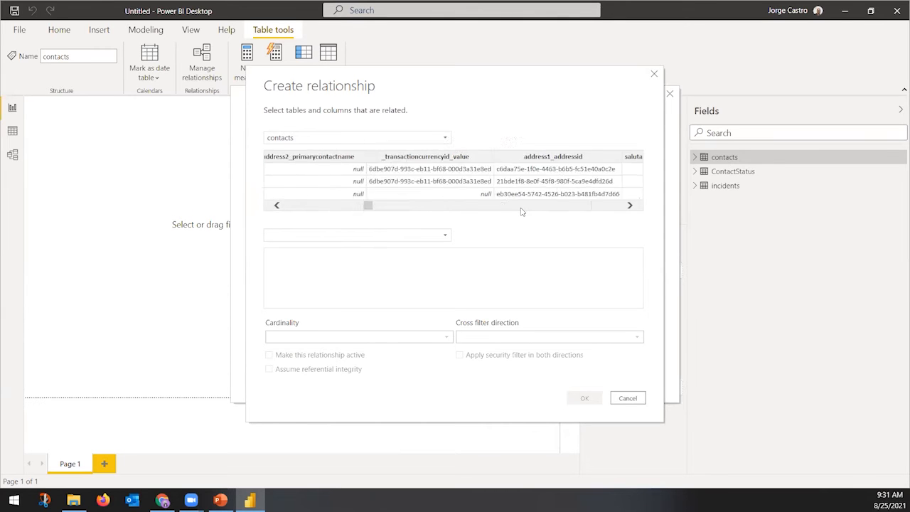
scroll(521, 211, right, 8)
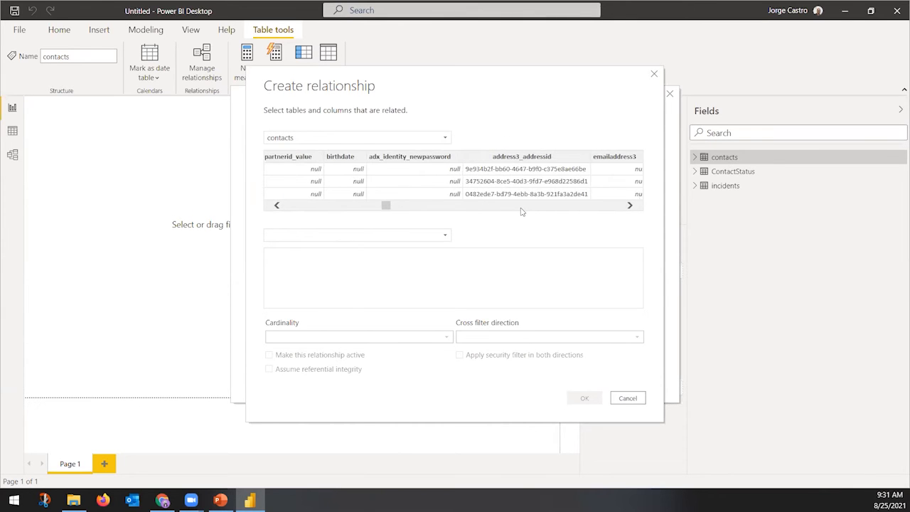
scroll(521, 211, right, 8)
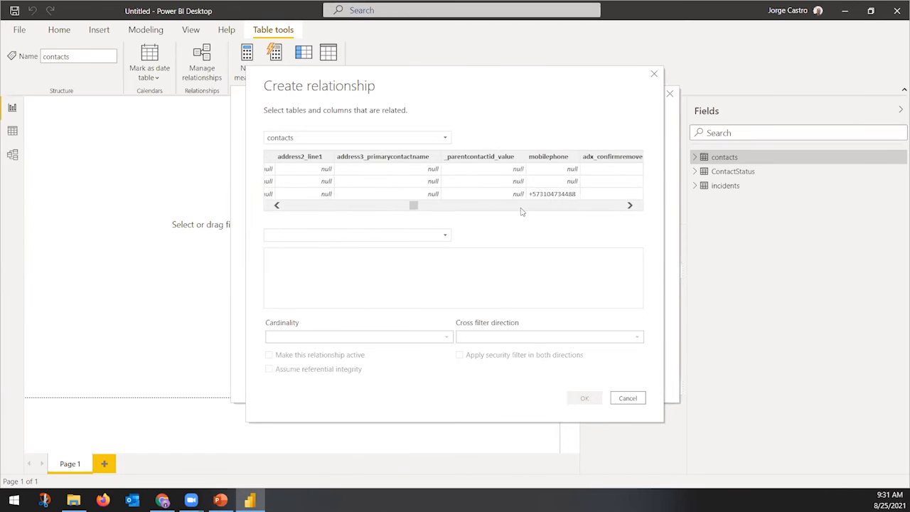
scroll(521, 211, right, 3)
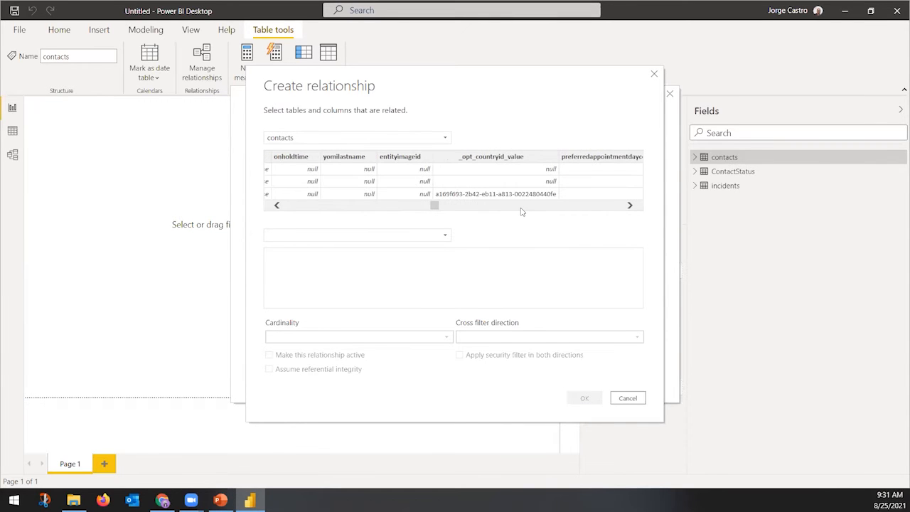
scroll(521, 211, right, 6)
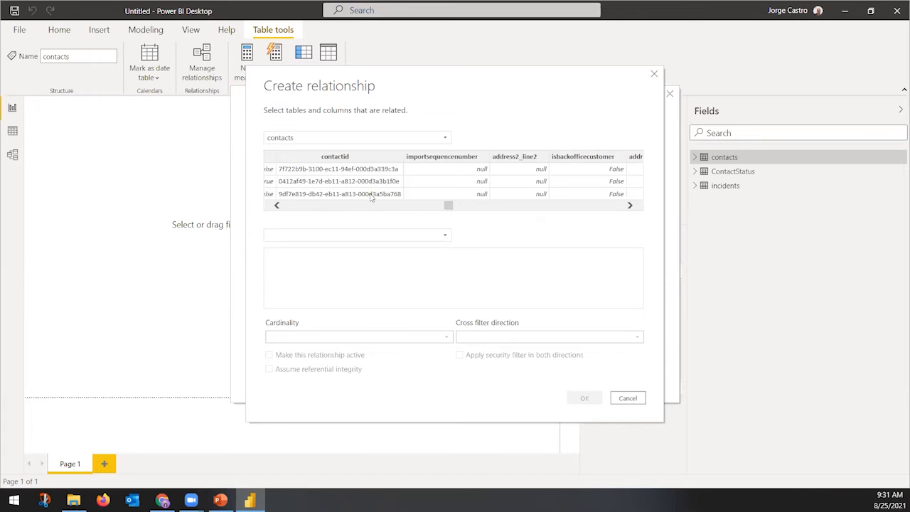
click(384, 156)
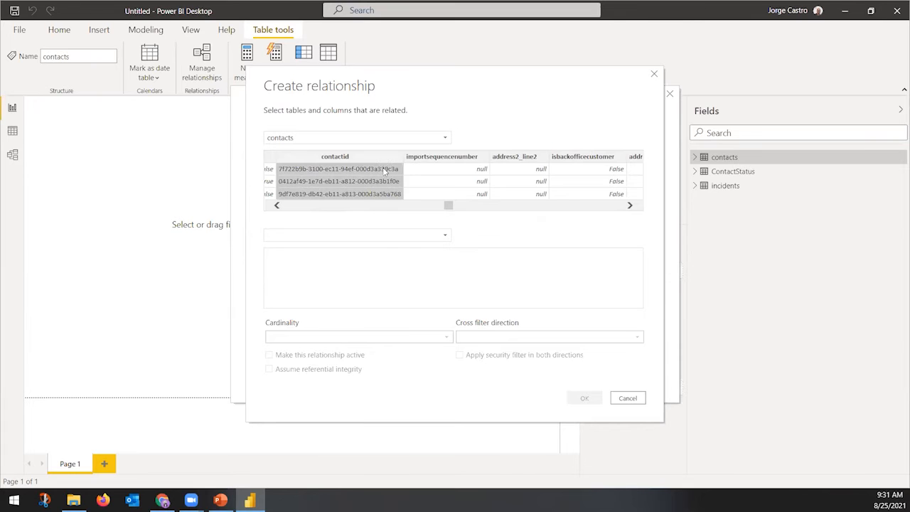
click(360, 238)
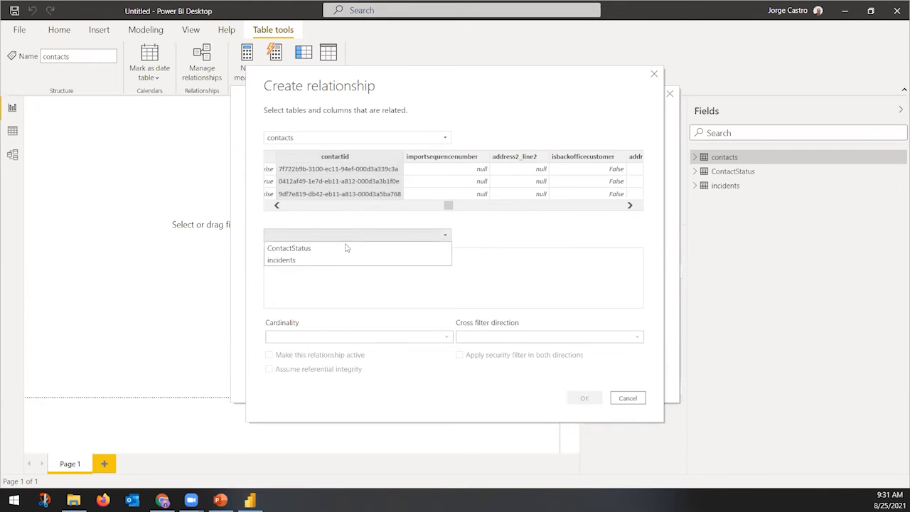
Relate contacts contactid to incidents _customerid_value and create the relationship
click(317, 262)
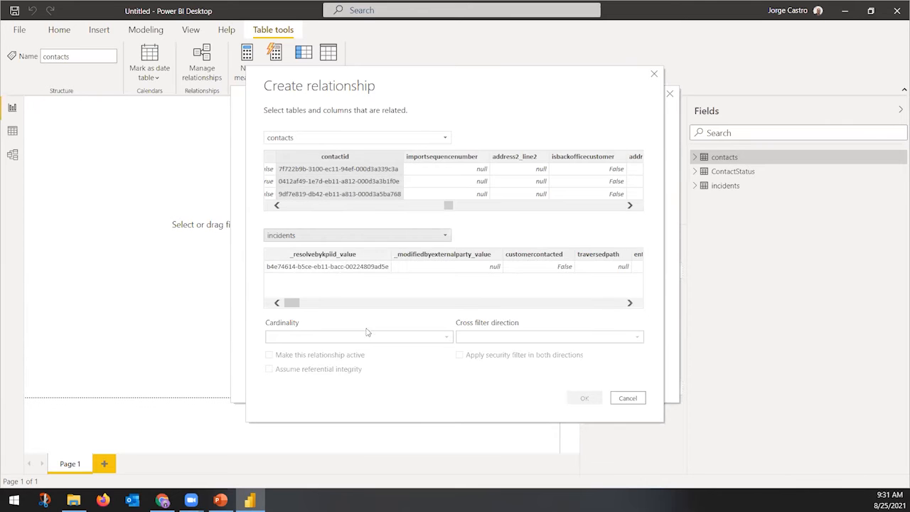
scroll(391, 307, right, 8)
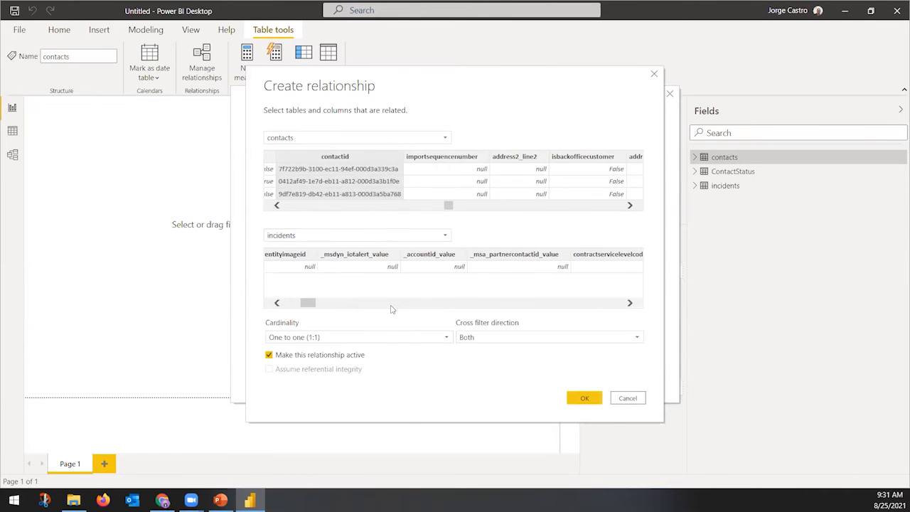
scroll(391, 309, right, 3)
scroll(391, 309, right, 4)
scroll(458, 310, right, 4)
scroll(459, 310, right, 6)
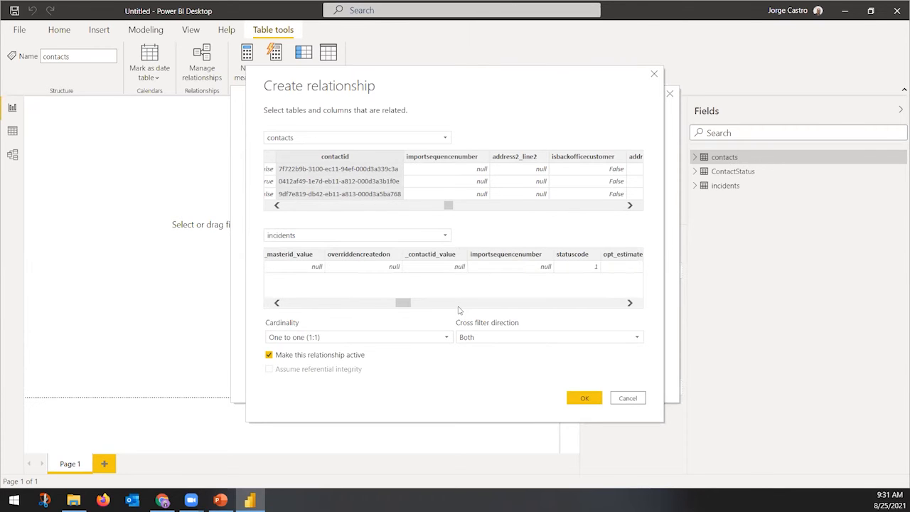
scroll(497, 310, right, 3)
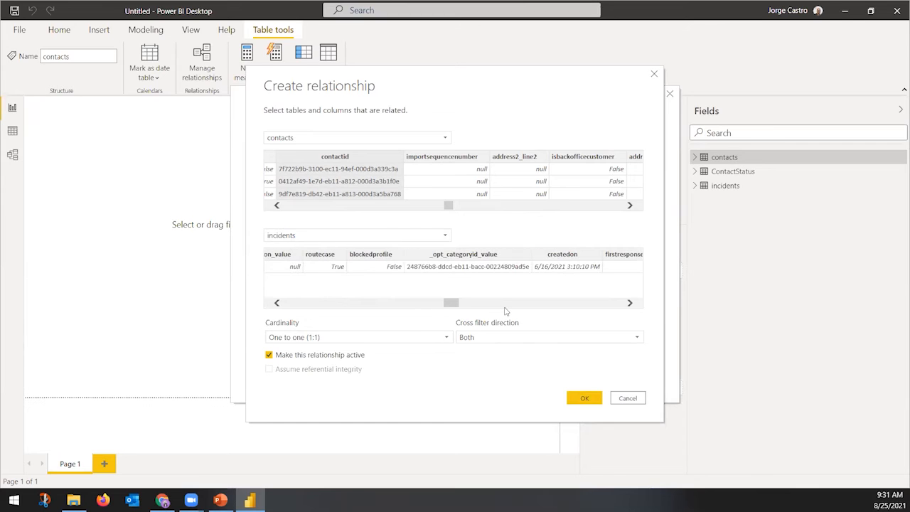
scroll(552, 310, right, 3)
scroll(556, 310, right, 3)
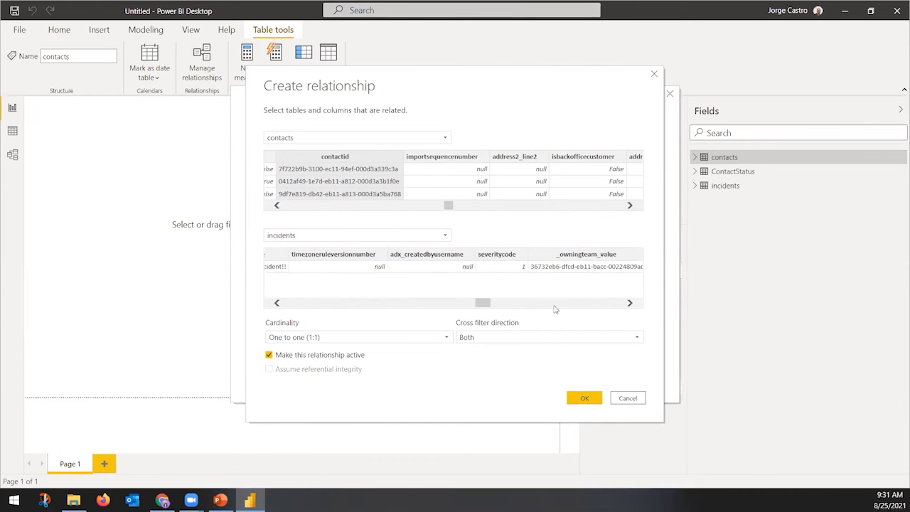
scroll(556, 310, right, 3)
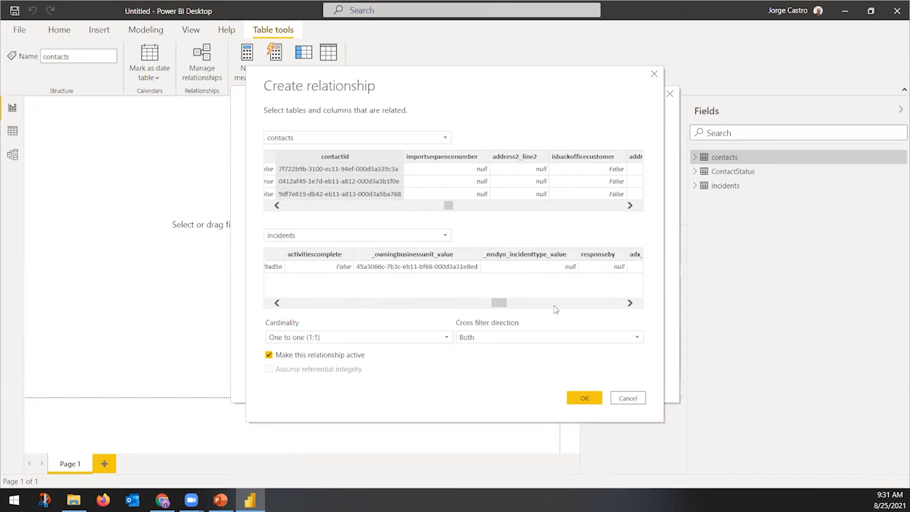
scroll(555, 310, right, 3)
scroll(556, 310, right, 3)
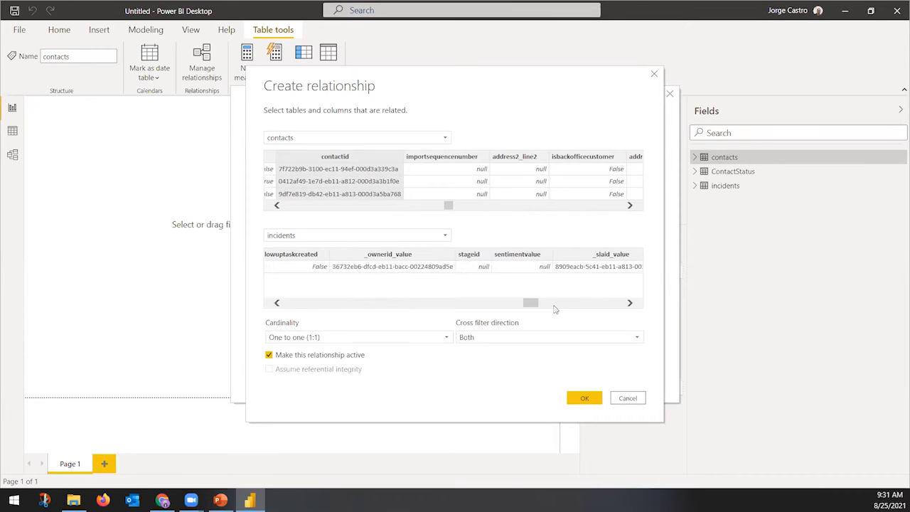
scroll(555, 310, right, 3)
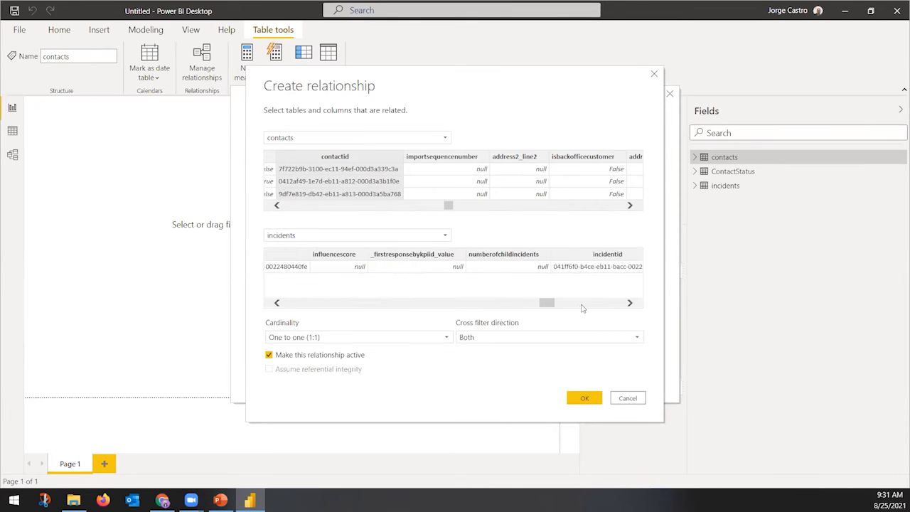
scroll(604, 307, right, 3)
scroll(604, 307, right, 3)
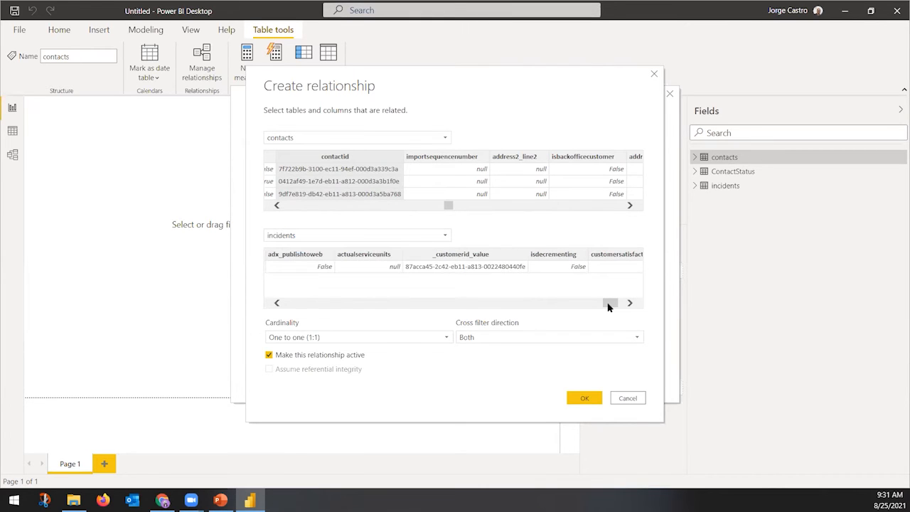
click(504, 256)
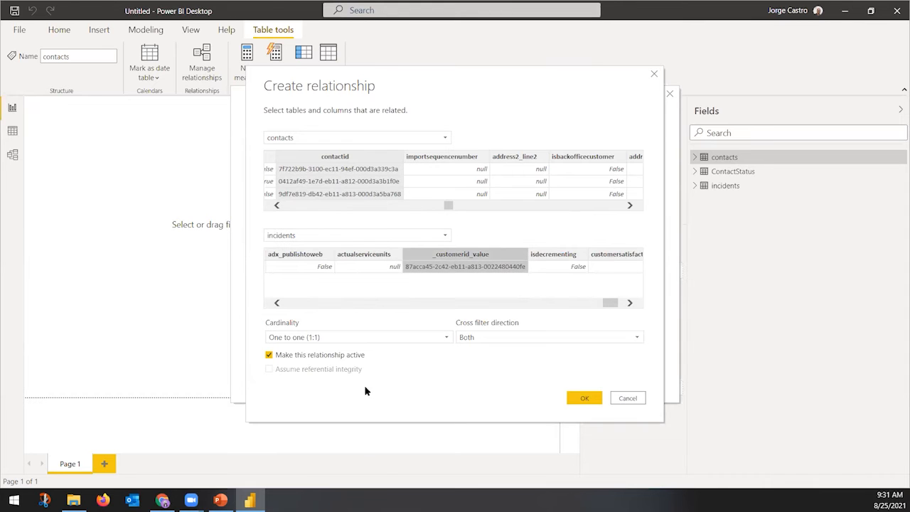
click(584, 398)
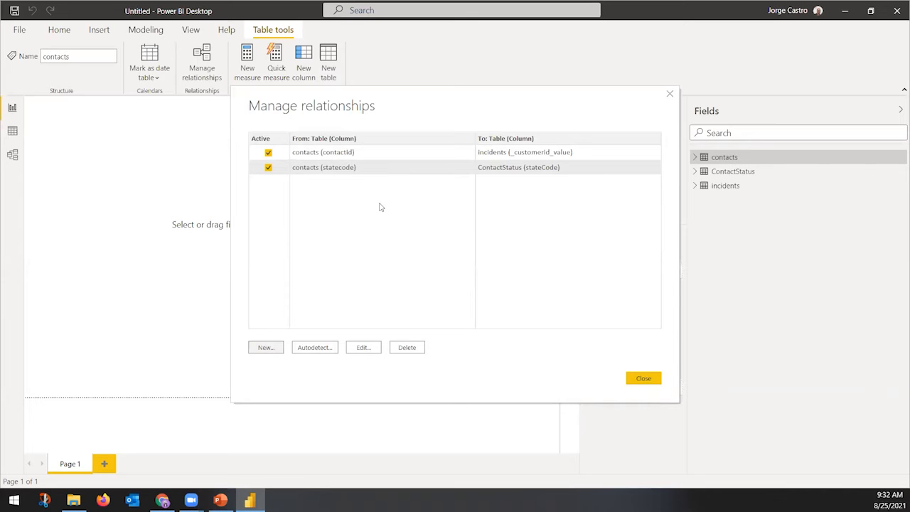
Close Manage relationships, return to the Home ribbon, and switch to the PowerPoint slides
click(643, 381)
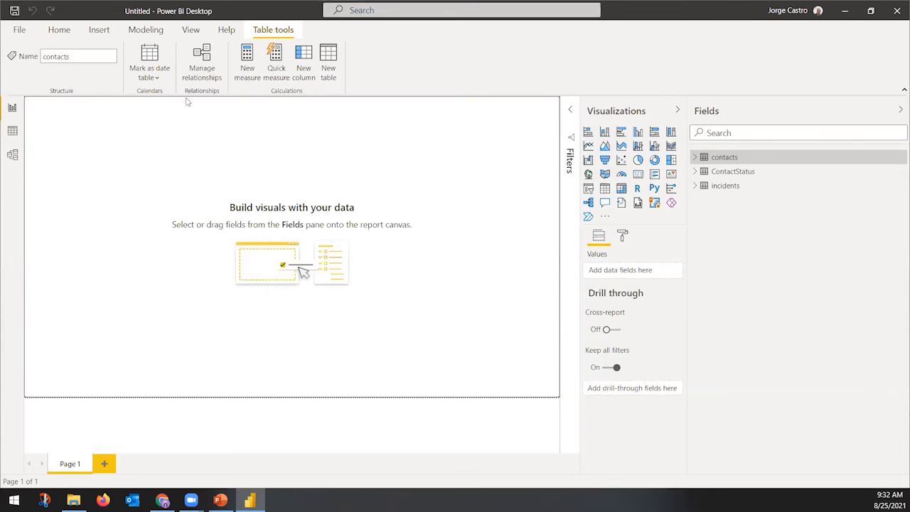
click(59, 29)
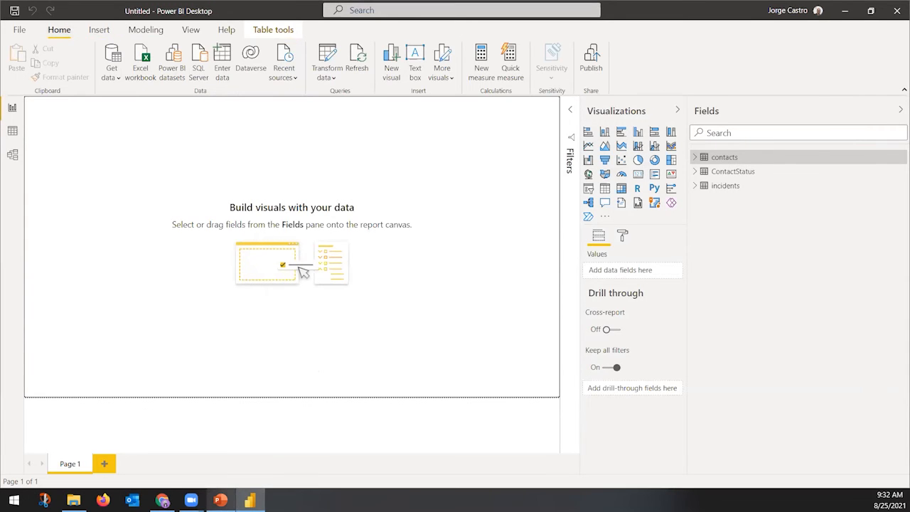
click(221, 499)
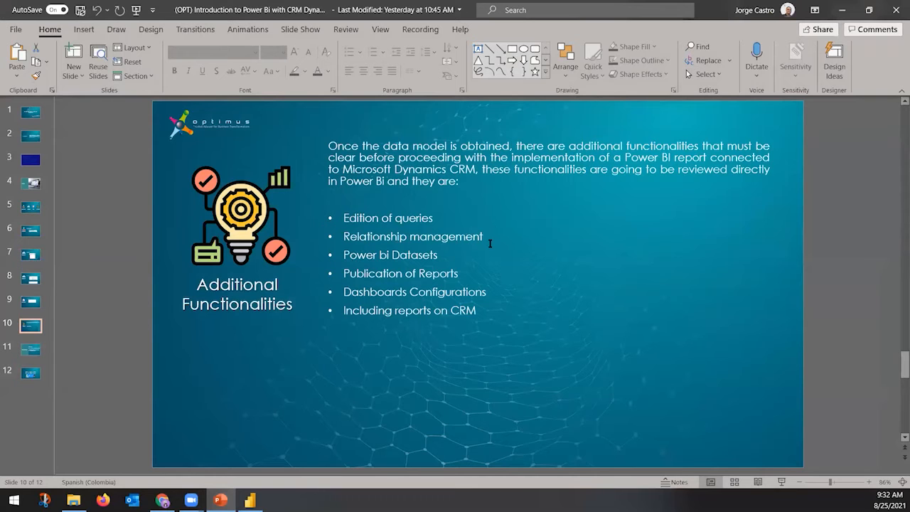
Minimize PowerPoint to bring the empty Power BI Desktop report back
click(841, 10)
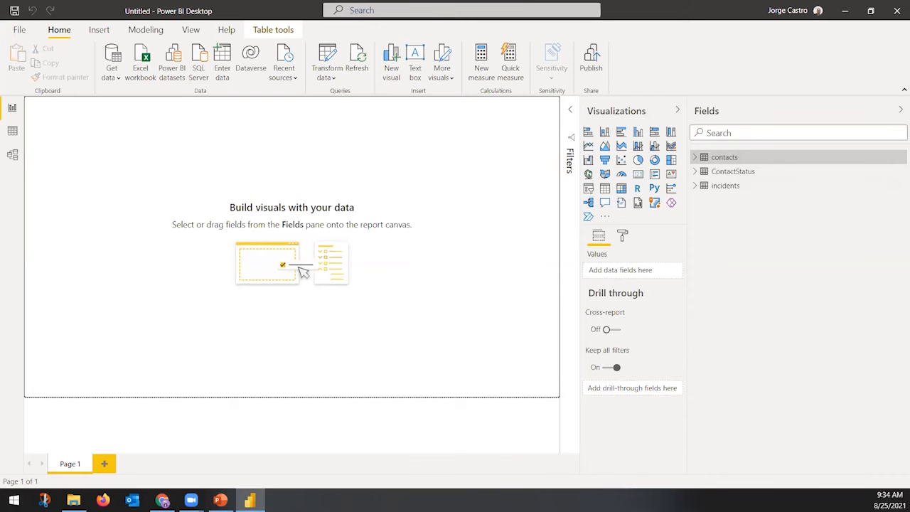
Look at My workspace in the Power BI service in Chrome, then return to Power BI Desktop
click(163, 500)
click(332, 14)
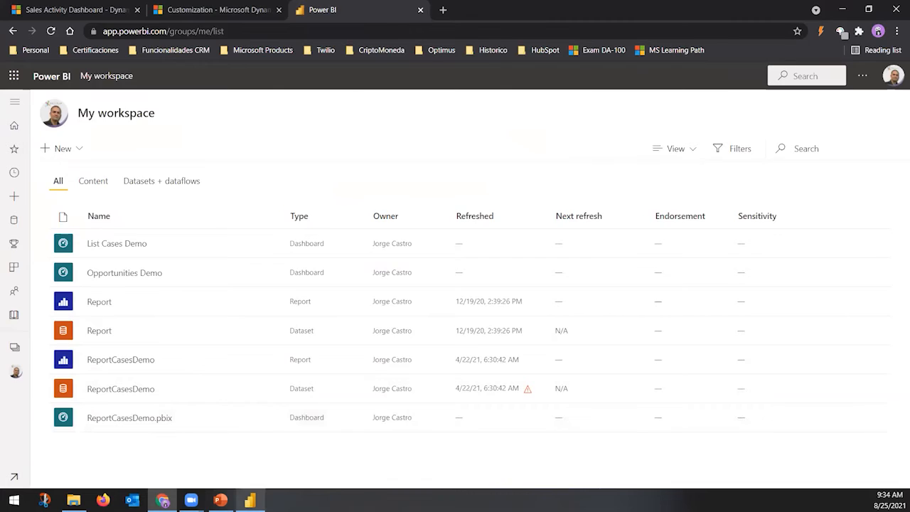
click(249, 500)
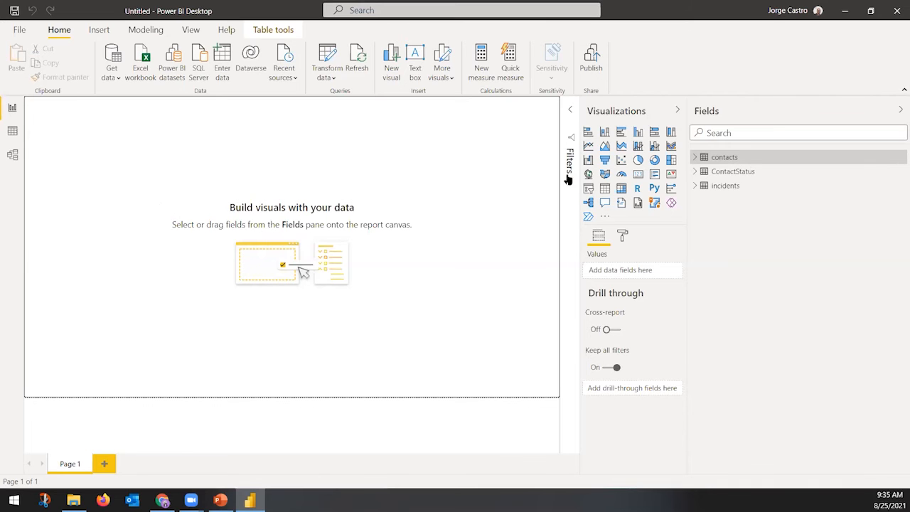
Save the report under the file name 'test' before publishing
click(595, 63)
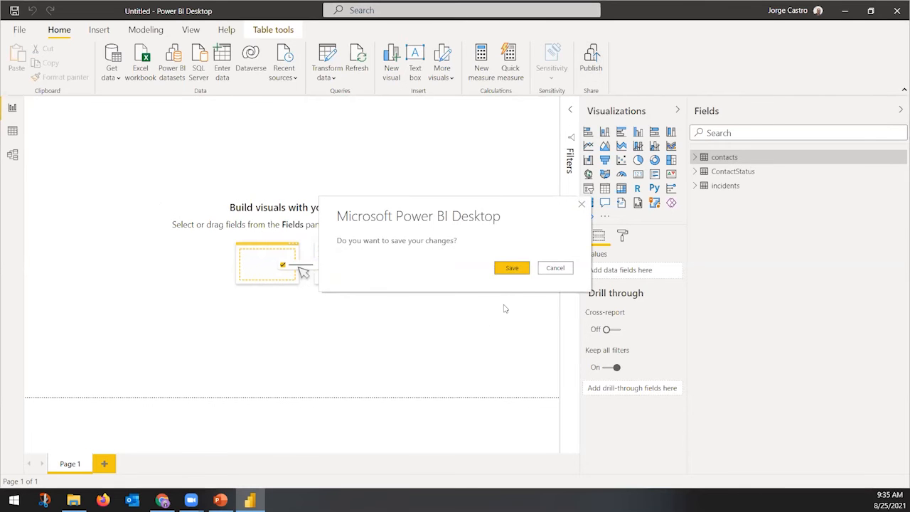
click(517, 268)
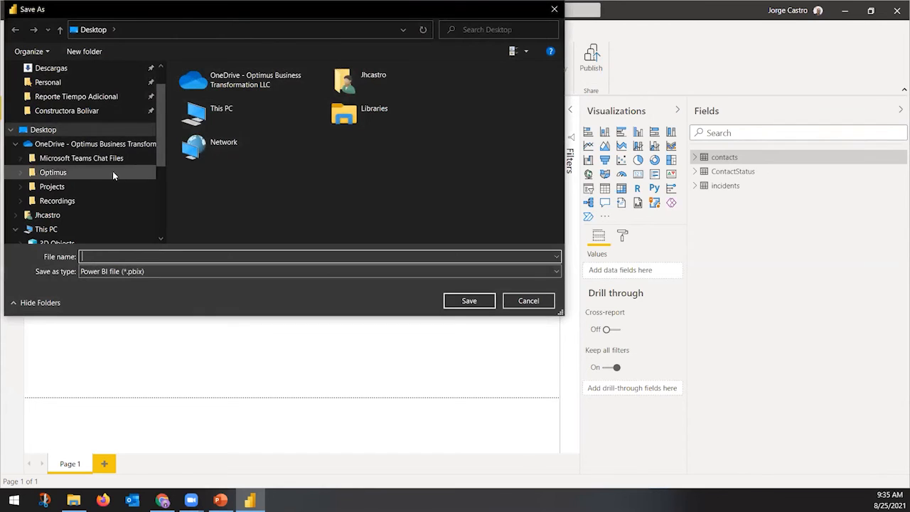
text(test)
key(Return)
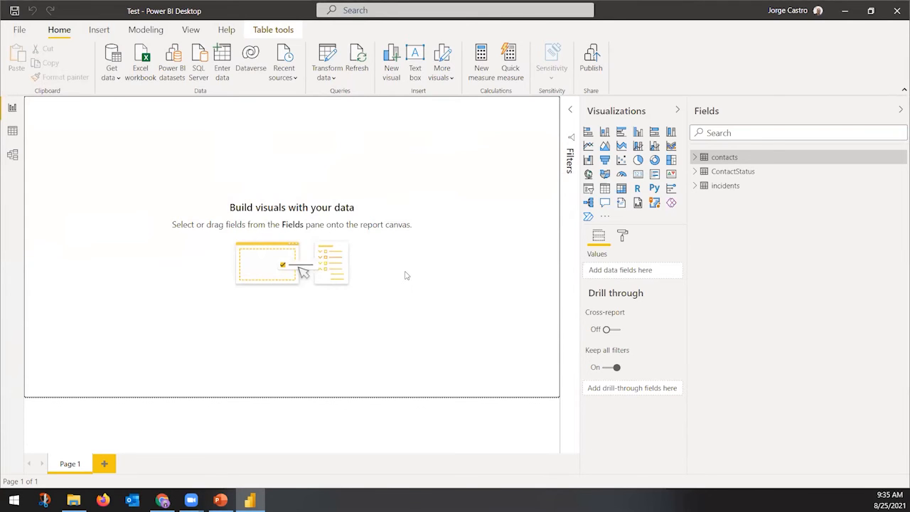
Publish the Test report to My workspace and acknowledge the success message
click(588, 66)
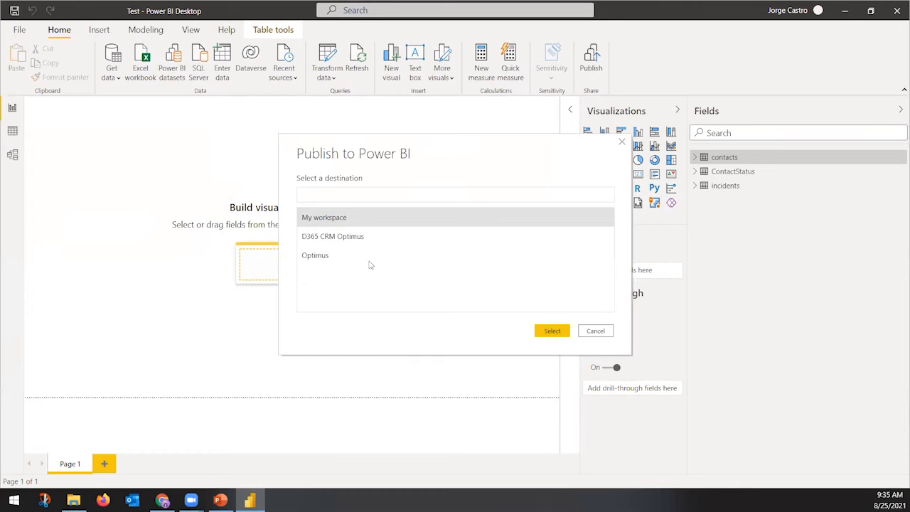
click(328, 221)
click(553, 331)
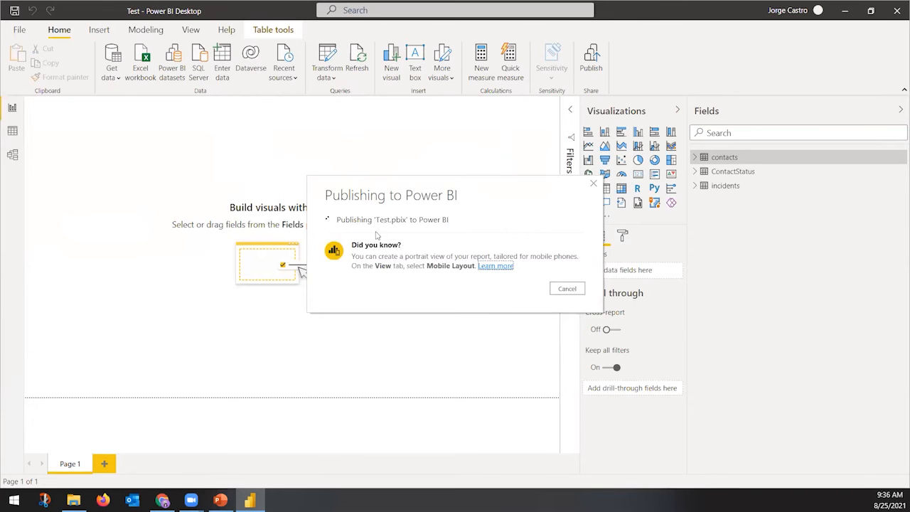
click(570, 324)
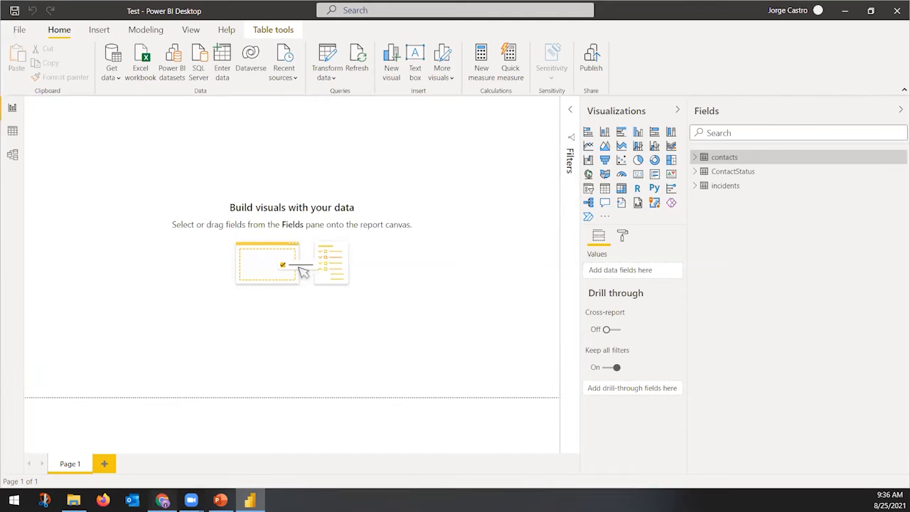
click(162, 499)
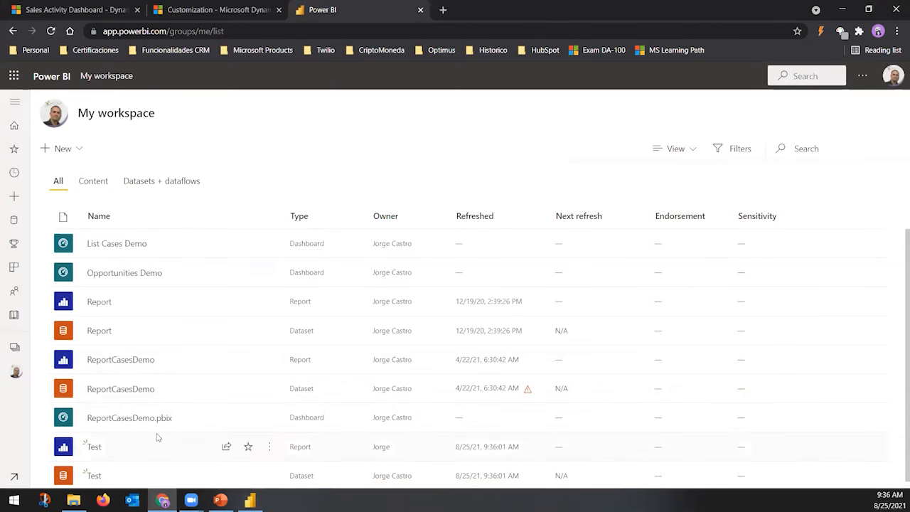
Delete the Test report from My workspace via its More options menu, keeping the Test dataset
scroll(157, 437, down, 1)
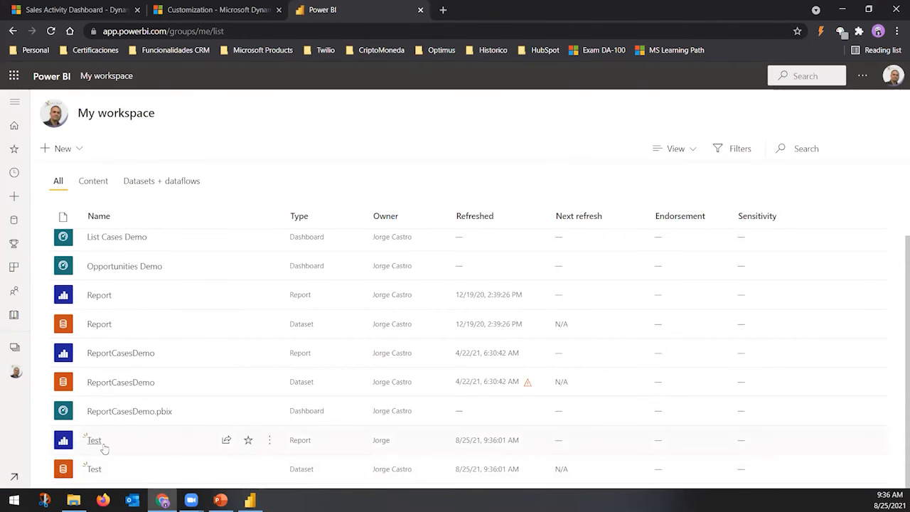
click(269, 440)
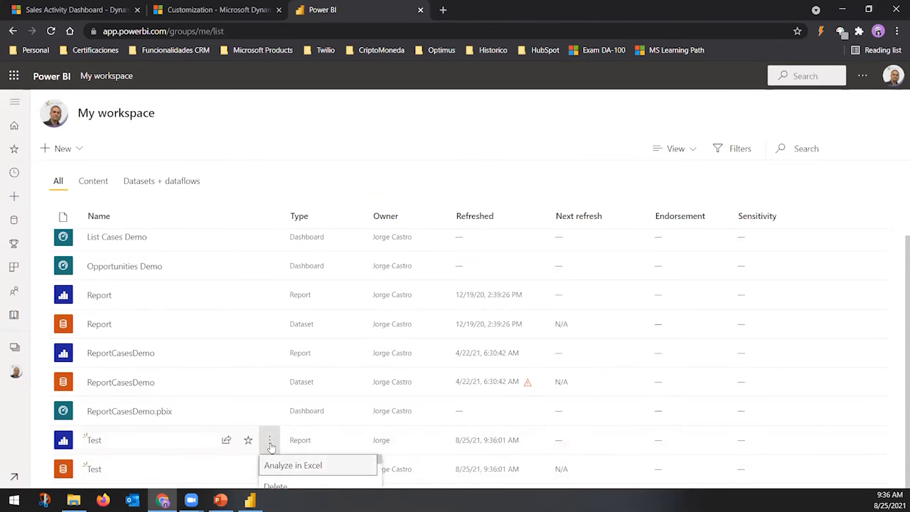
click(288, 486)
click(452, 313)
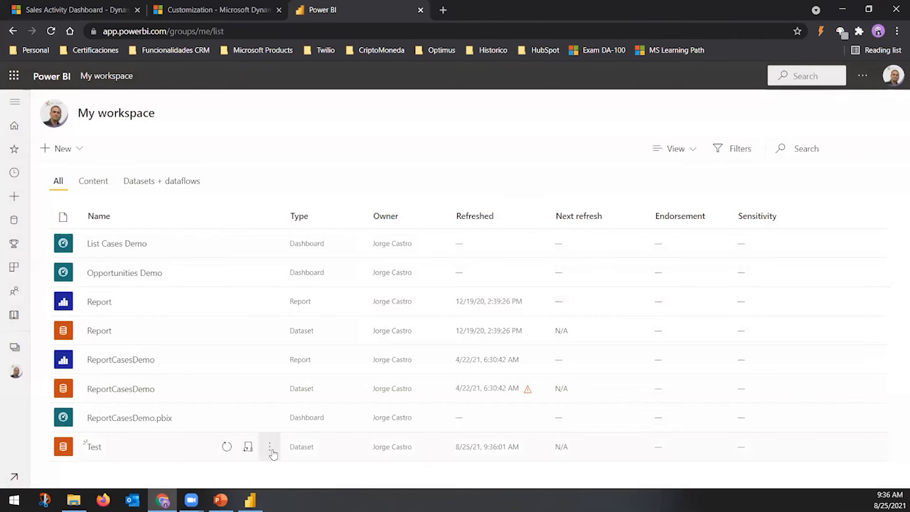
click(250, 499)
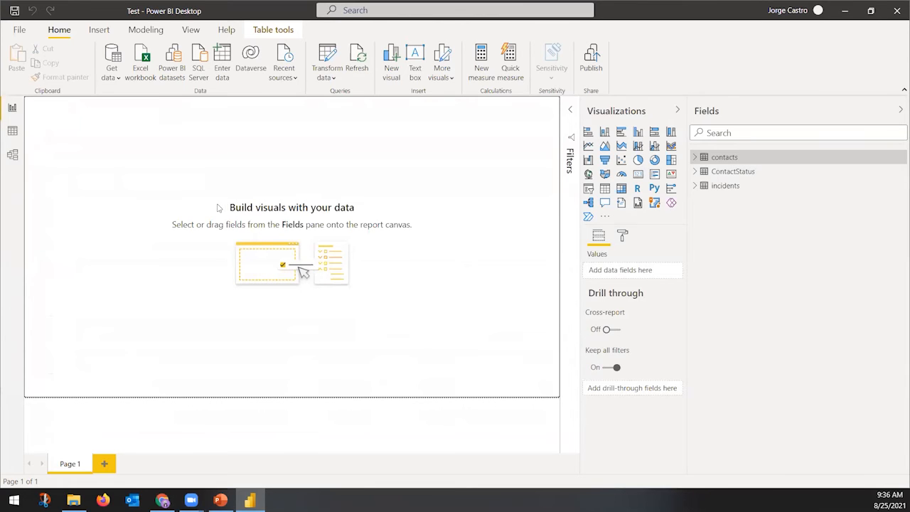
Try a Power BI datasets live connection, dismiss the disabled warning, and launch a new Power BI Desktop
click(177, 69)
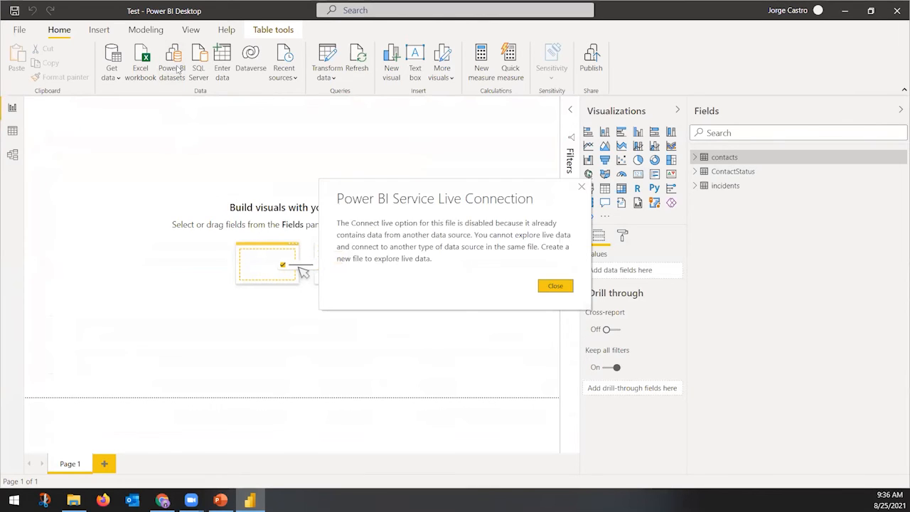
click(560, 290)
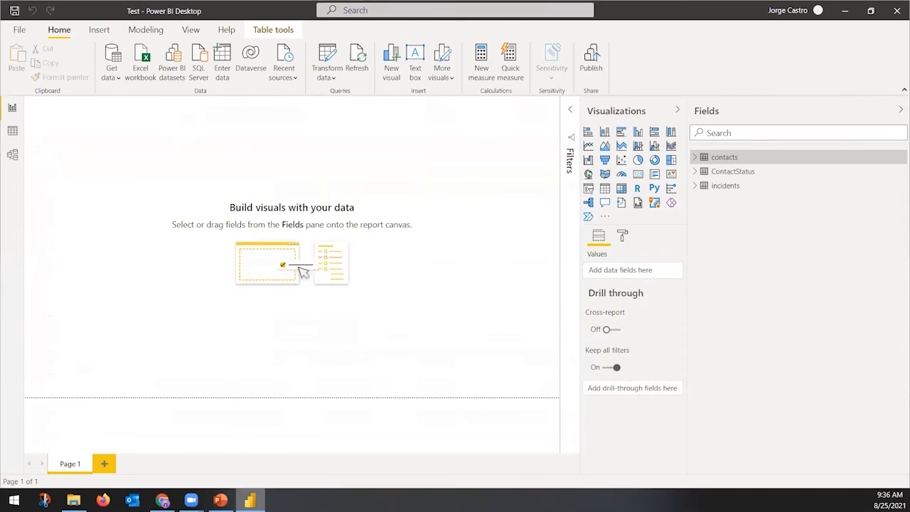
right_click(250, 500)
click(261, 435)
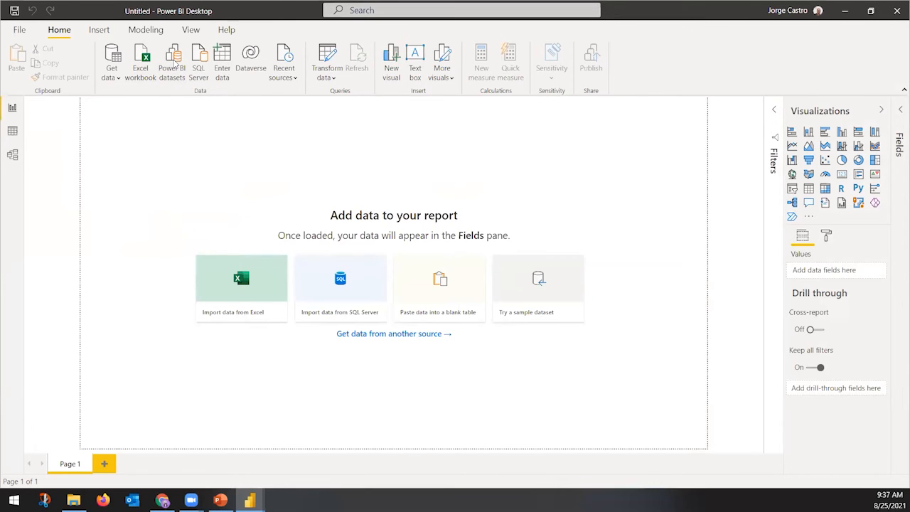
View the published Power BI datasets list in the new window, then cancel without choosing one
click(175, 64)
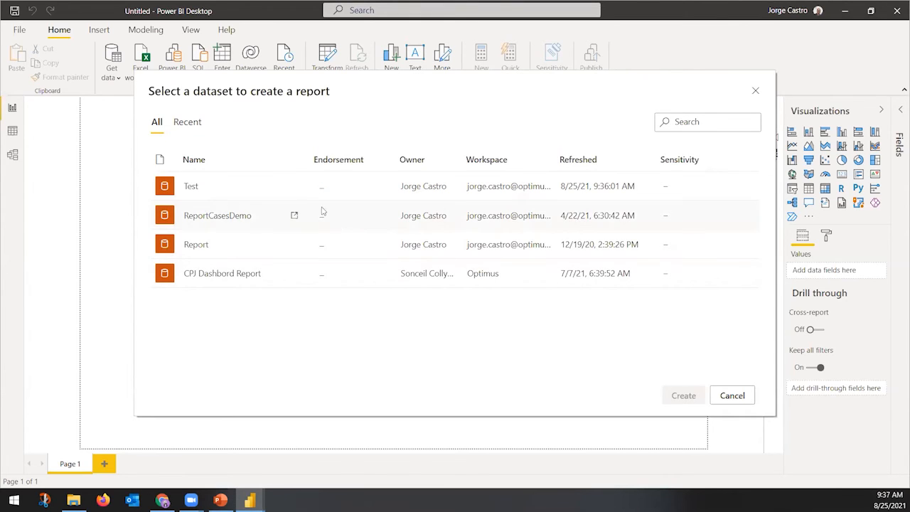
click(724, 399)
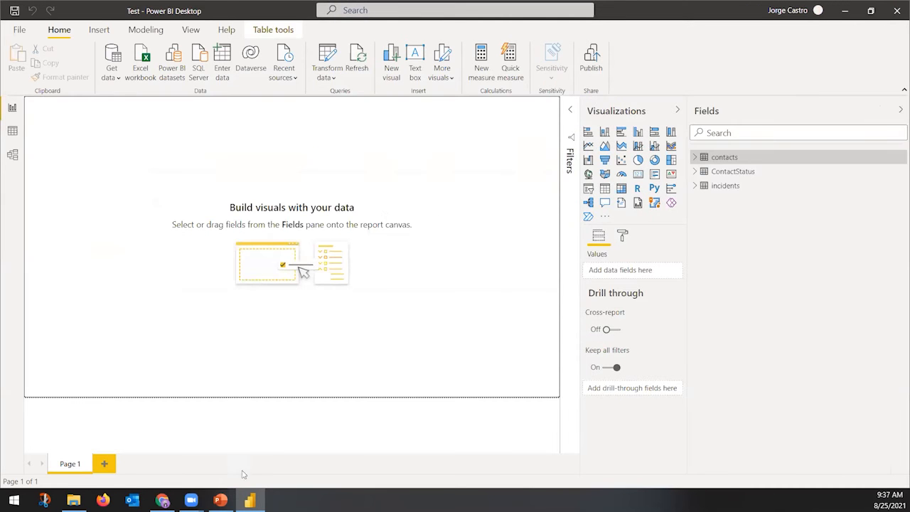
click(221, 499)
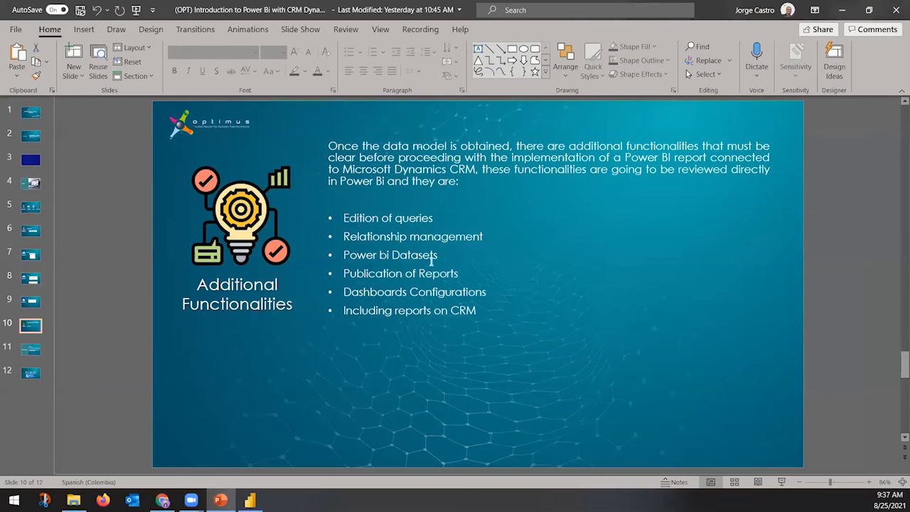
Switch between Power BI and PowerPoint, then minimize PowerPoint to reveal the Test report
click(249, 500)
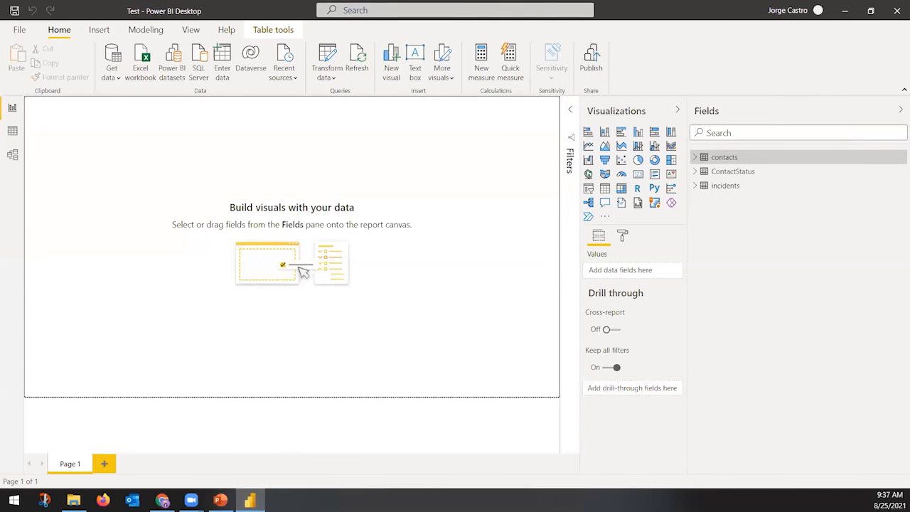
click(220, 500)
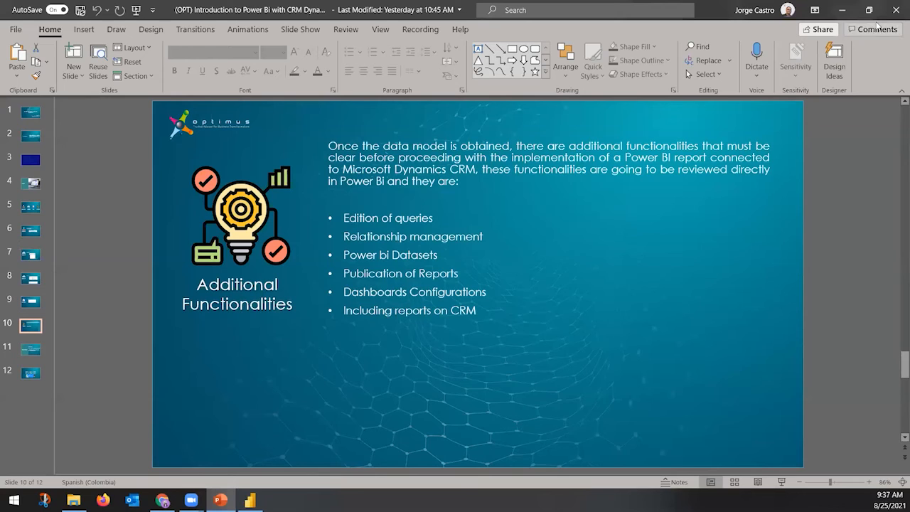
click(841, 10)
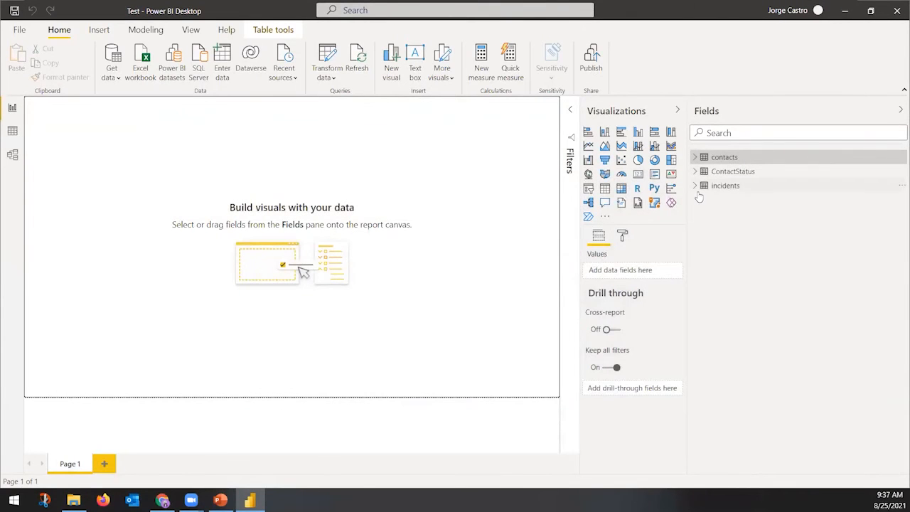
Create a table visual of contacts fullname, enlarge it, and add gendercode as a column
click(696, 159)
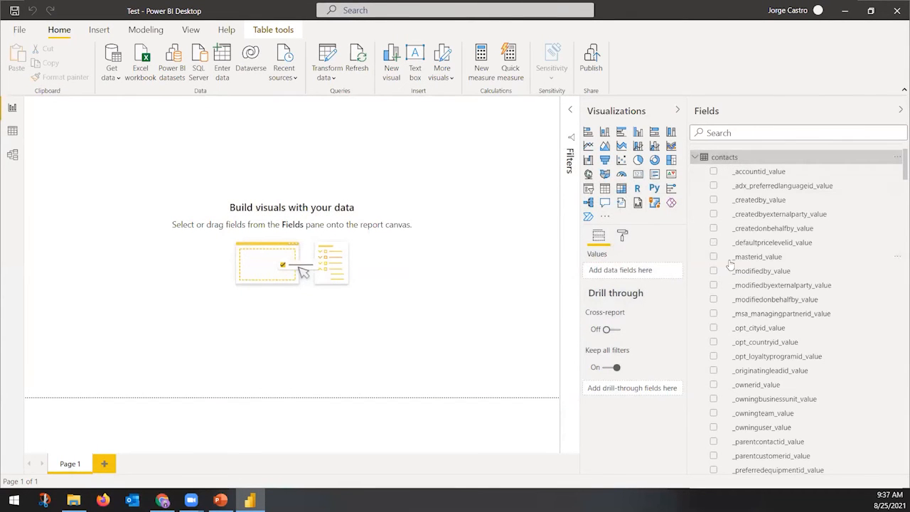
click(787, 134)
text(full)
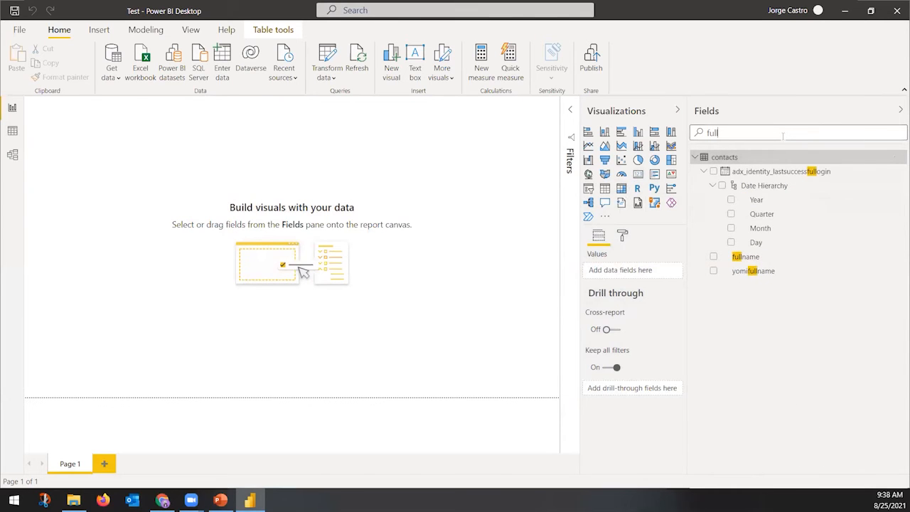
click(713, 257)
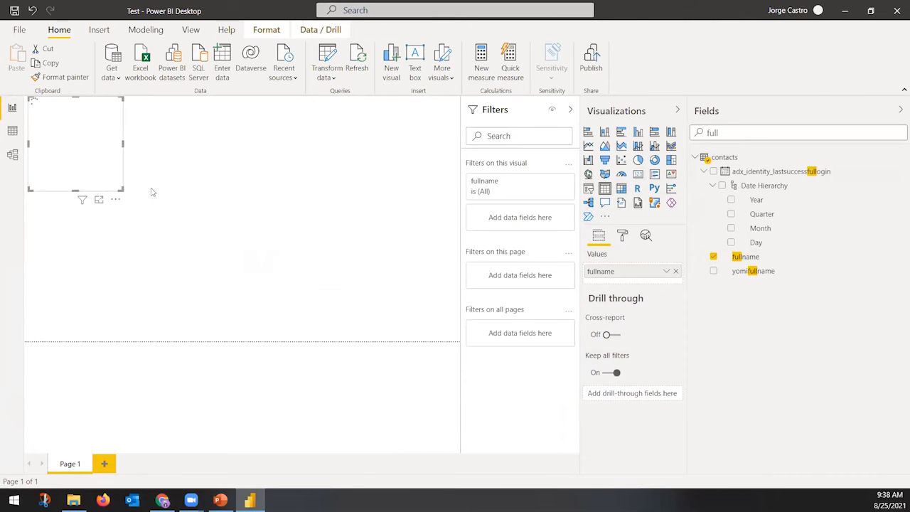
drag(122, 190, 331, 320)
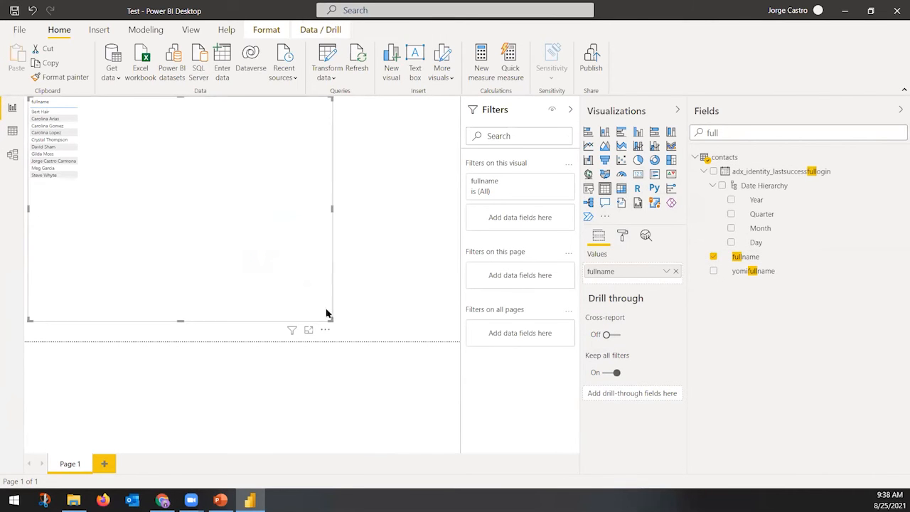
double_click(736, 135)
text(gender)
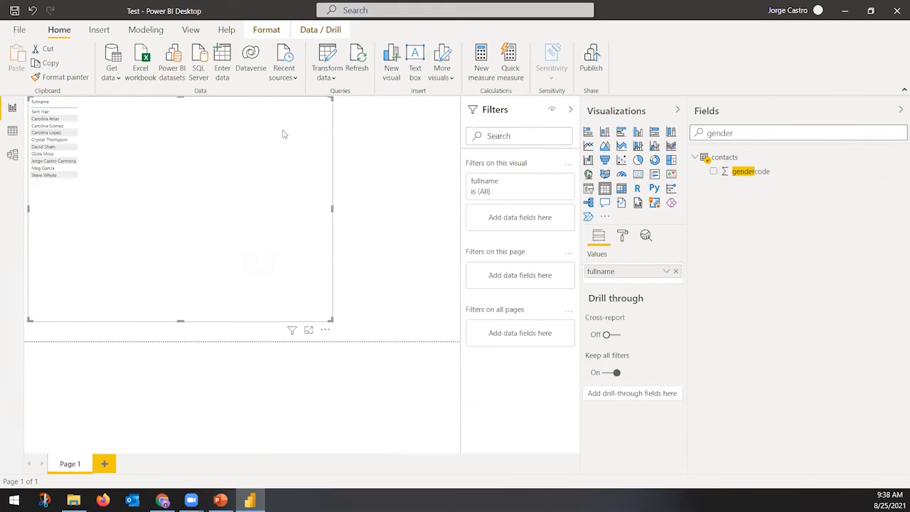
click(714, 171)
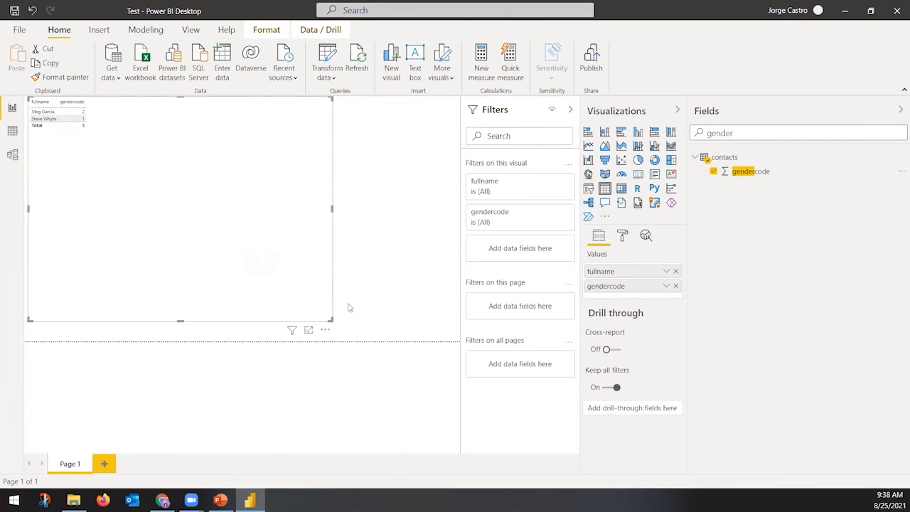
Collapse the Filters pane and look through the View ribbon's page layout options
click(570, 112)
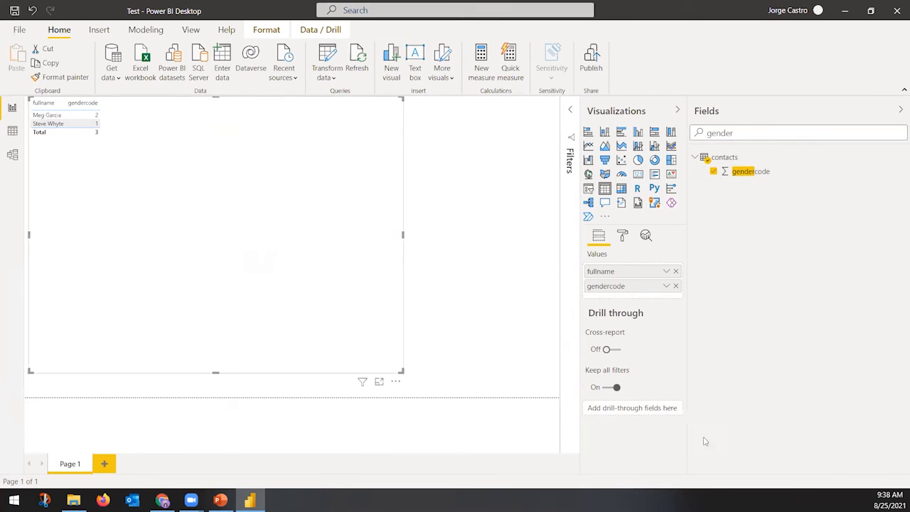
click(489, 290)
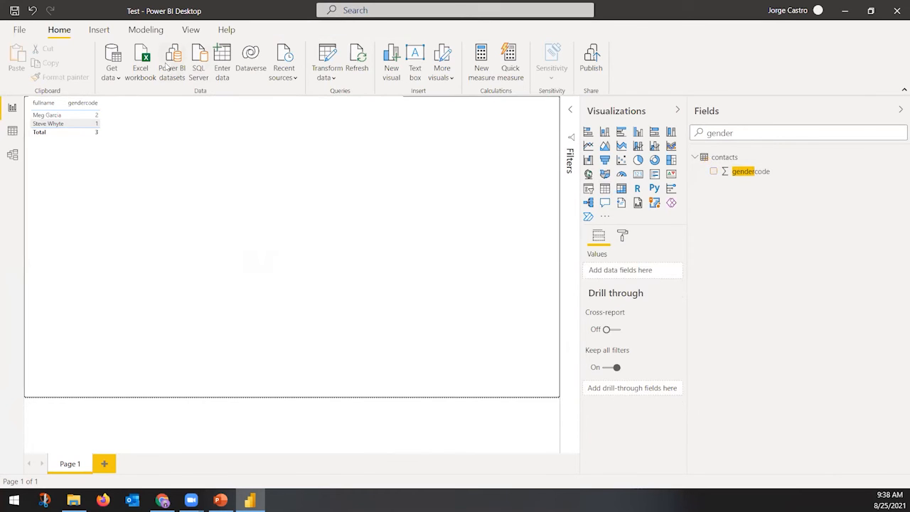
click(288, 189)
click(491, 209)
click(191, 29)
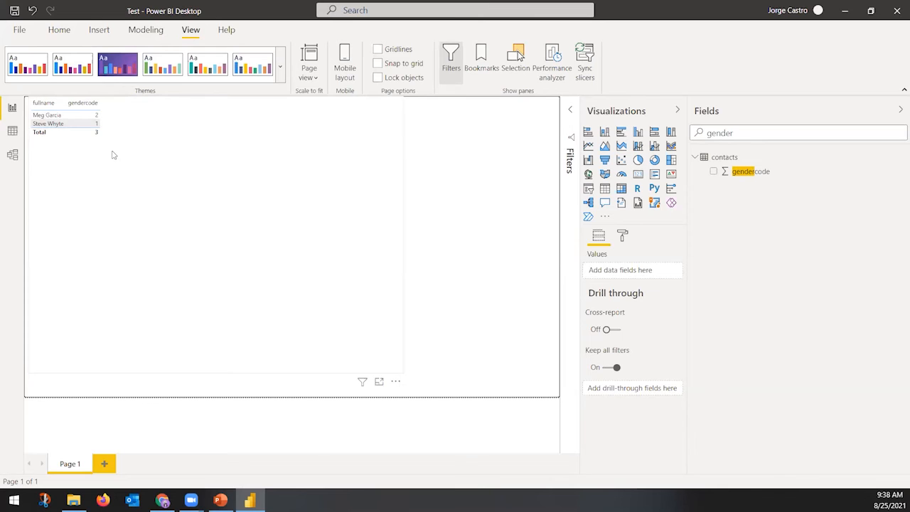
click(74, 32)
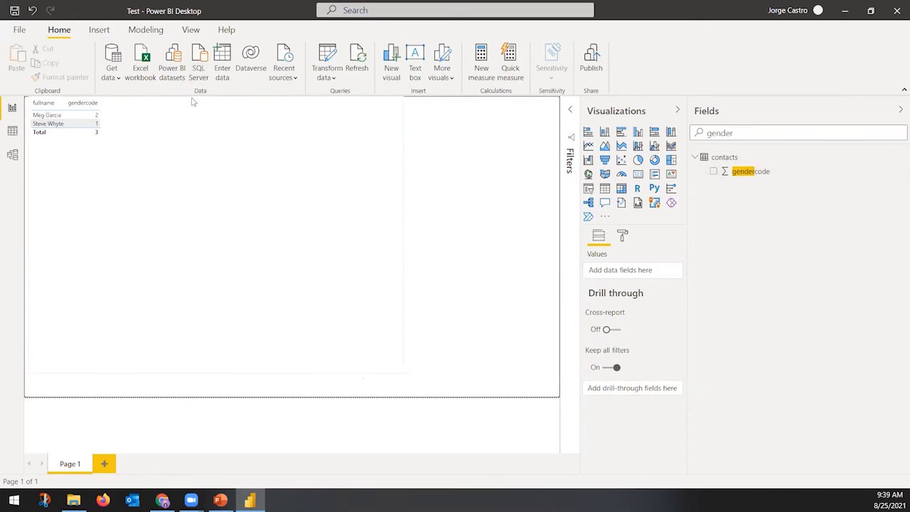
Remove gendercode from the table and shrink it to a compact size at the top-left
click(78, 115)
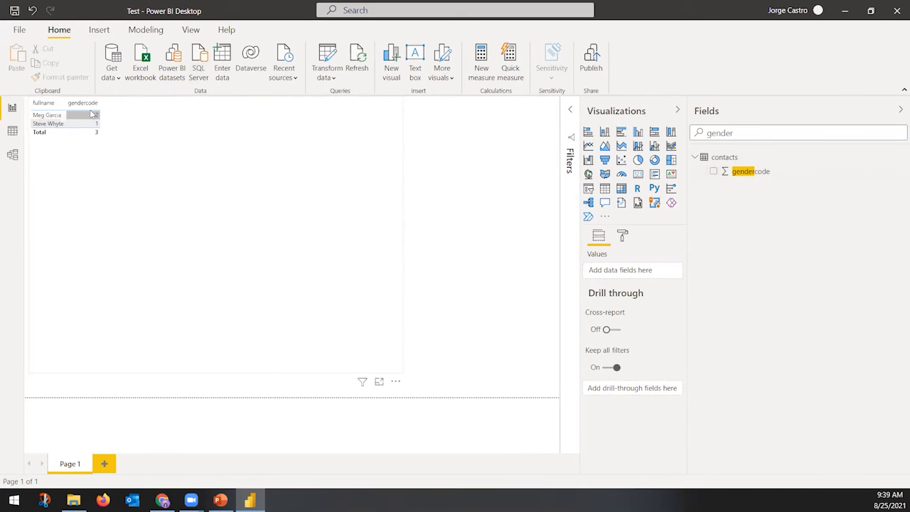
click(714, 172)
click(354, 191)
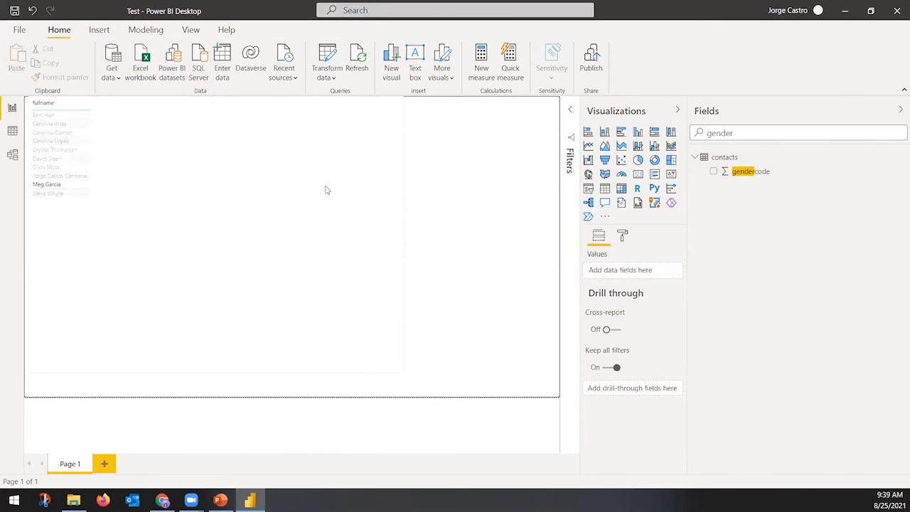
click(150, 184)
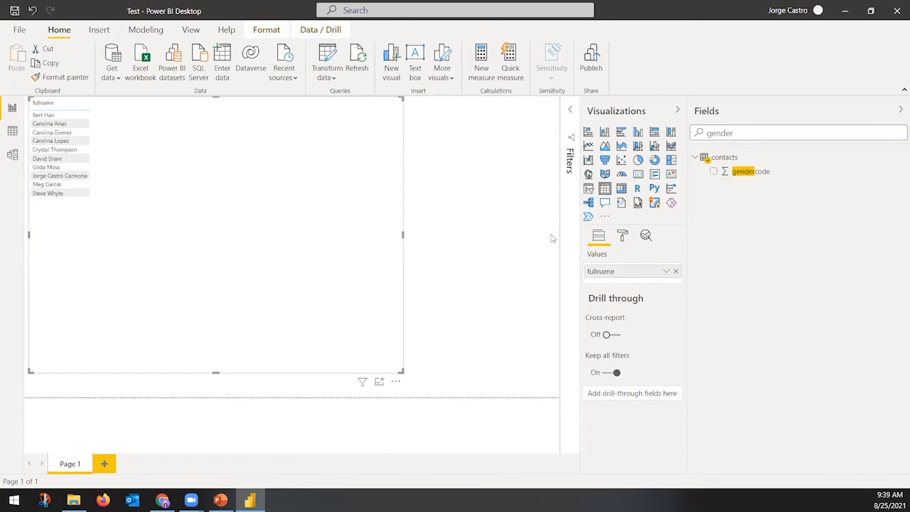
drag(401, 371, 248, 226)
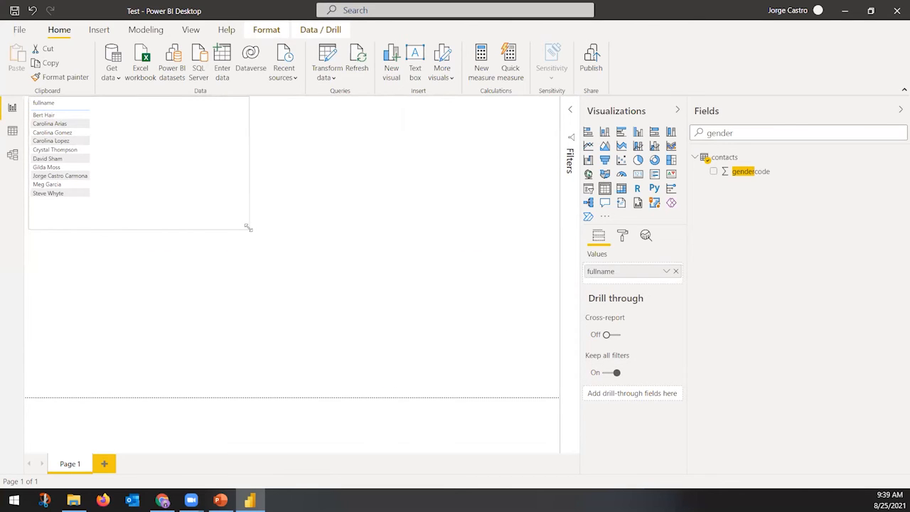
Insert a pie chart below the names table and trial gendercode in it before removing it
click(334, 183)
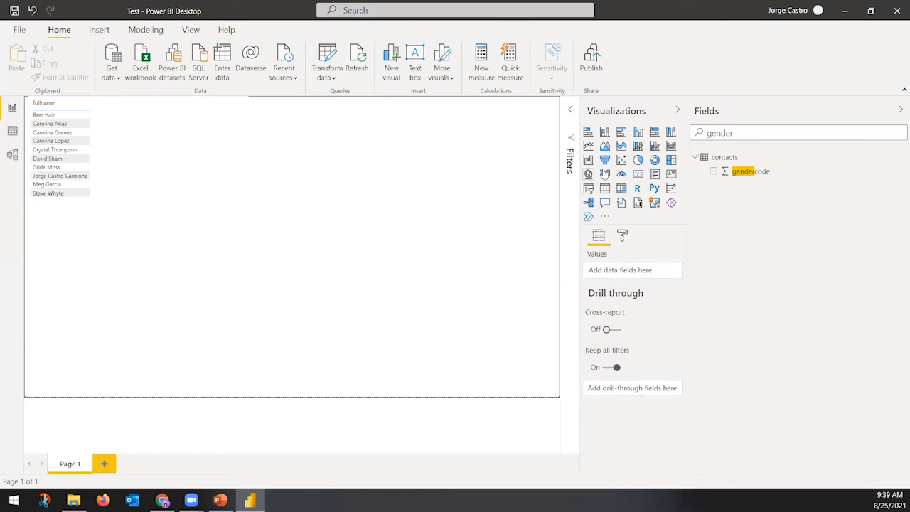
click(134, 187)
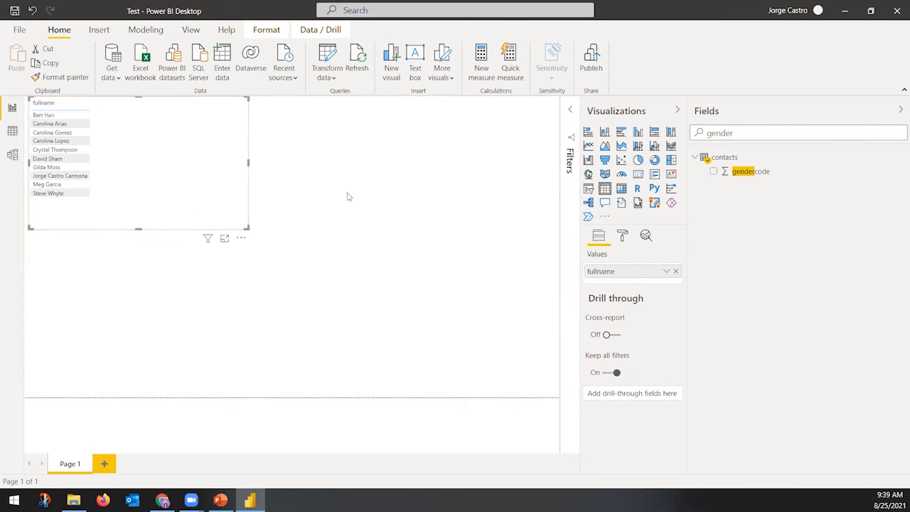
click(498, 199)
click(637, 159)
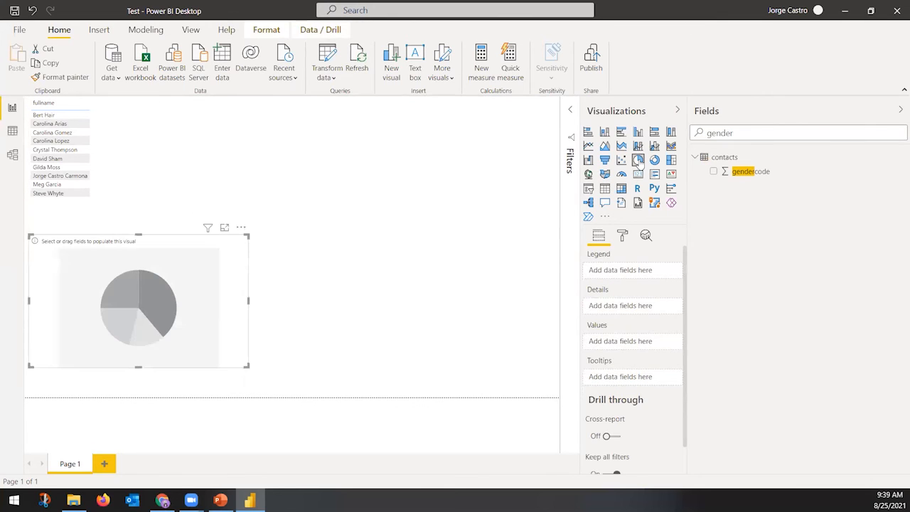
click(714, 171)
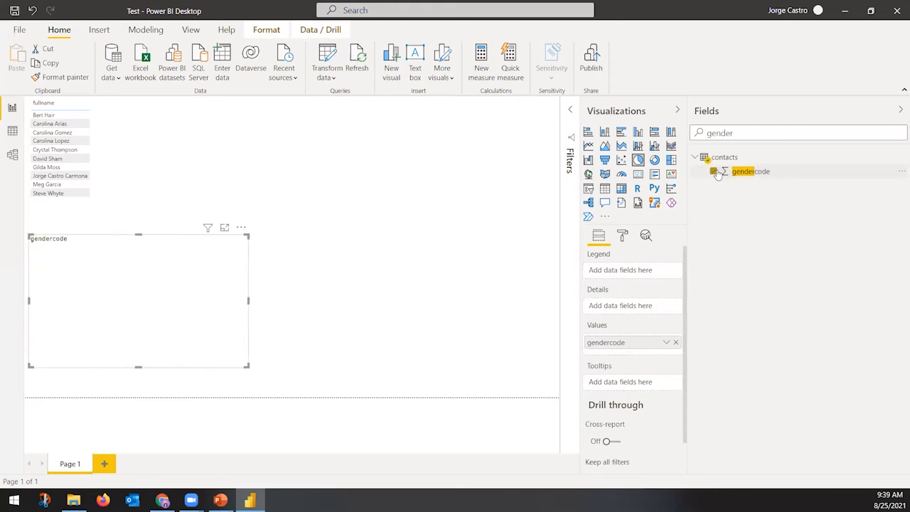
mouse_move(154, 312)
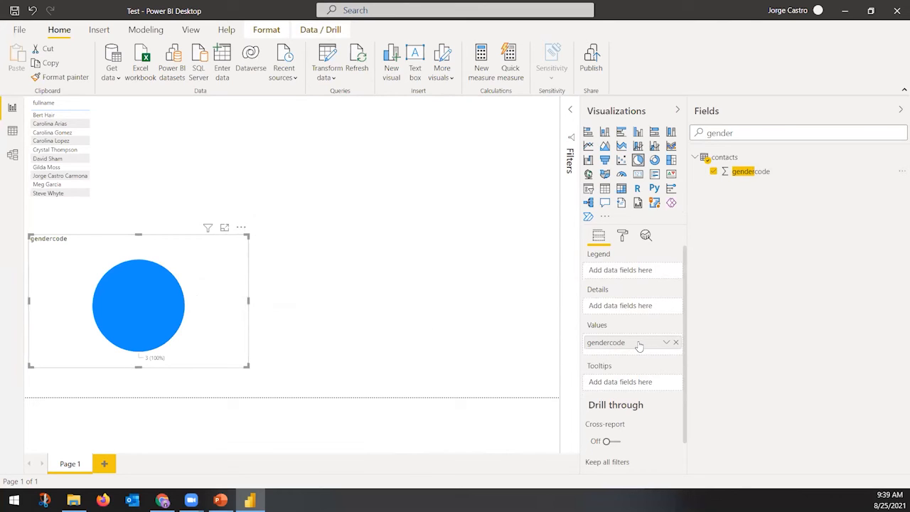
drag(625, 347, 639, 277)
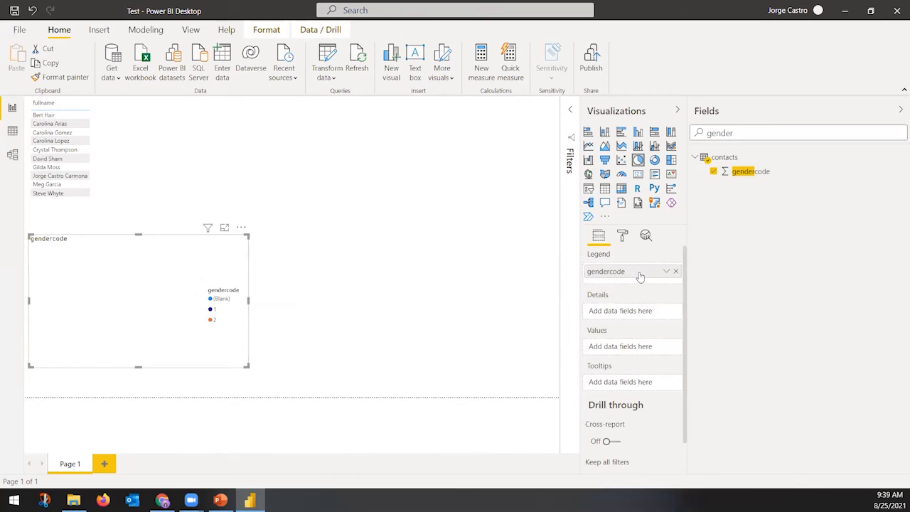
click(714, 171)
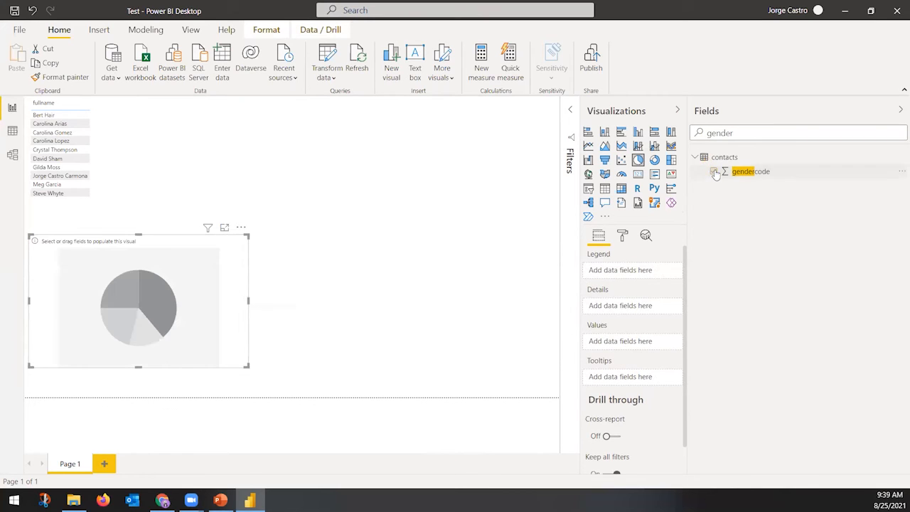
Set the pie chart's Values to Count of fullname and its Legend to gendercode
key(ctrl+a)
text(full)
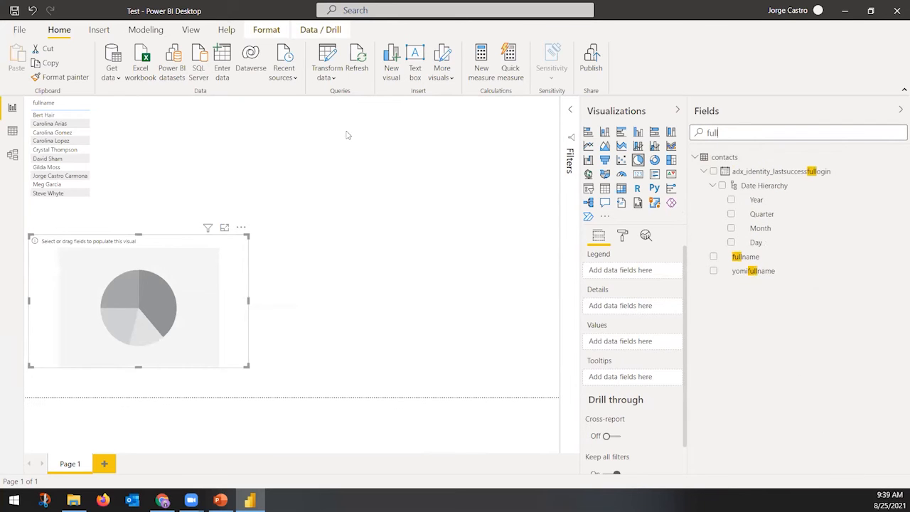
drag(752, 265, 653, 343)
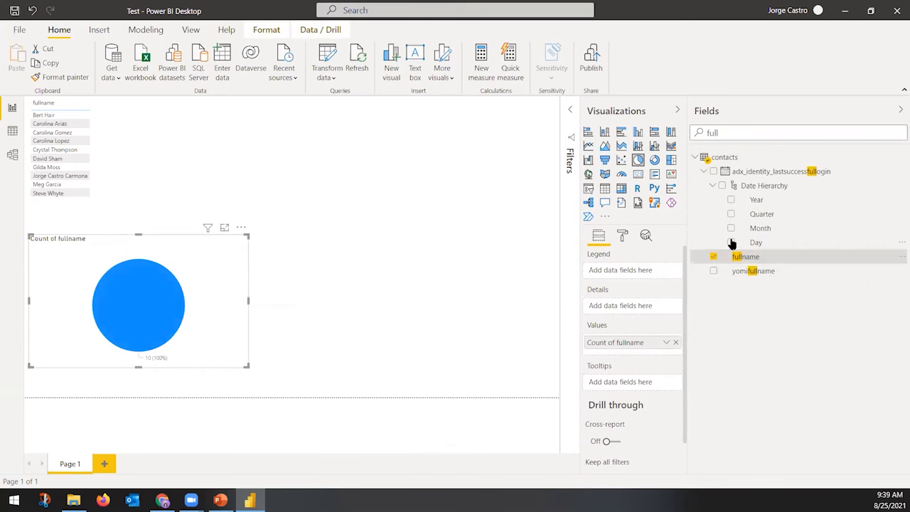
drag(728, 133, 551, 139)
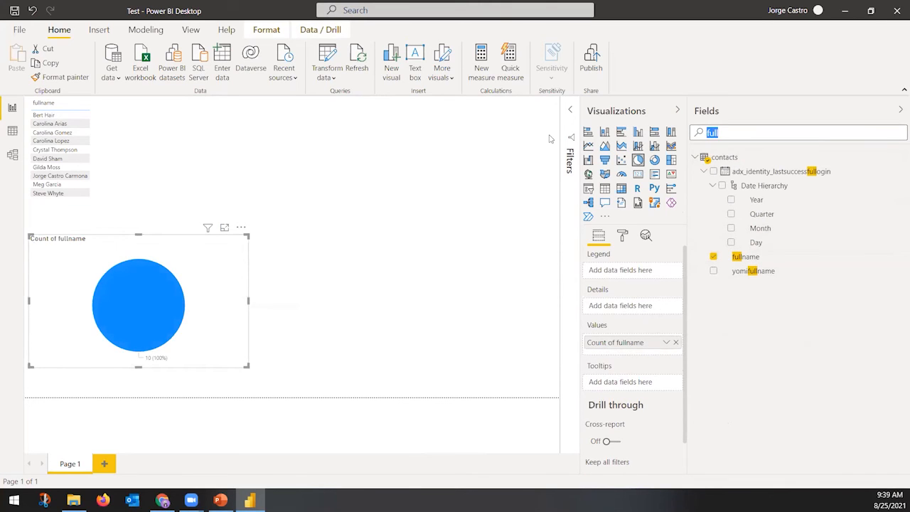
text(gender)
drag(766, 173, 642, 271)
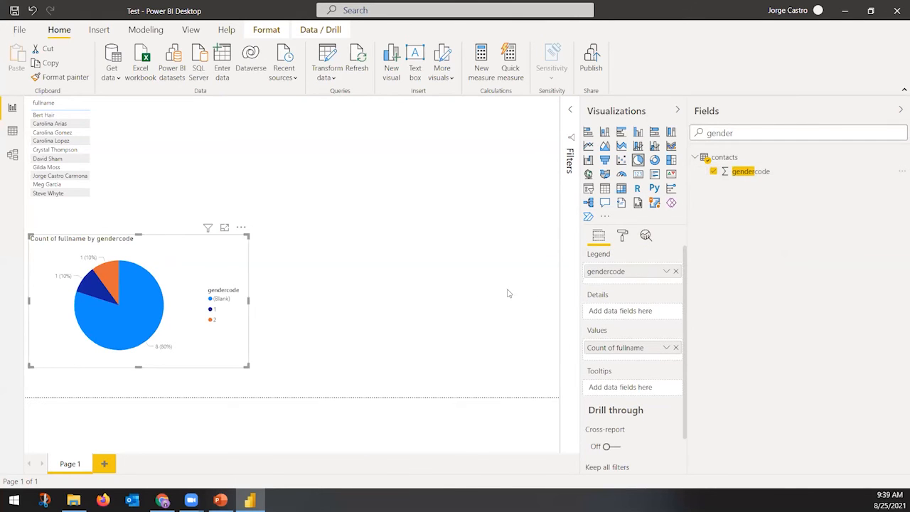
click(359, 278)
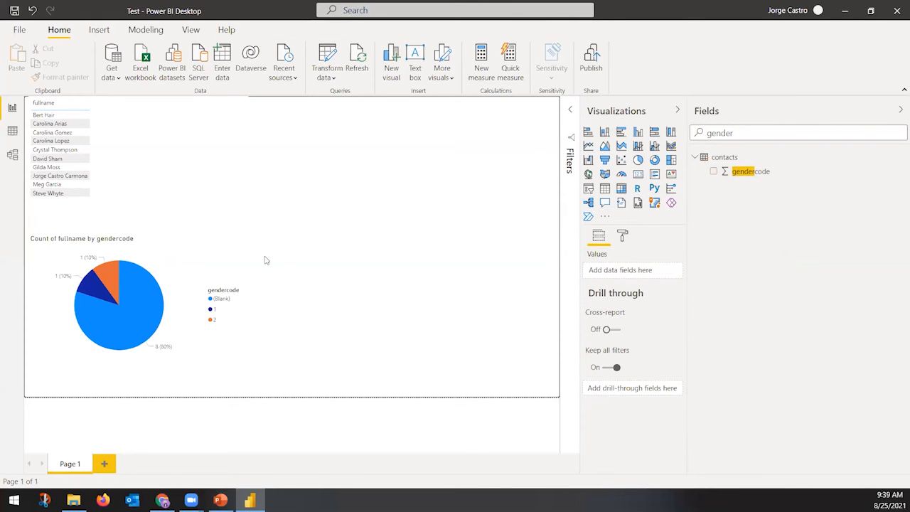
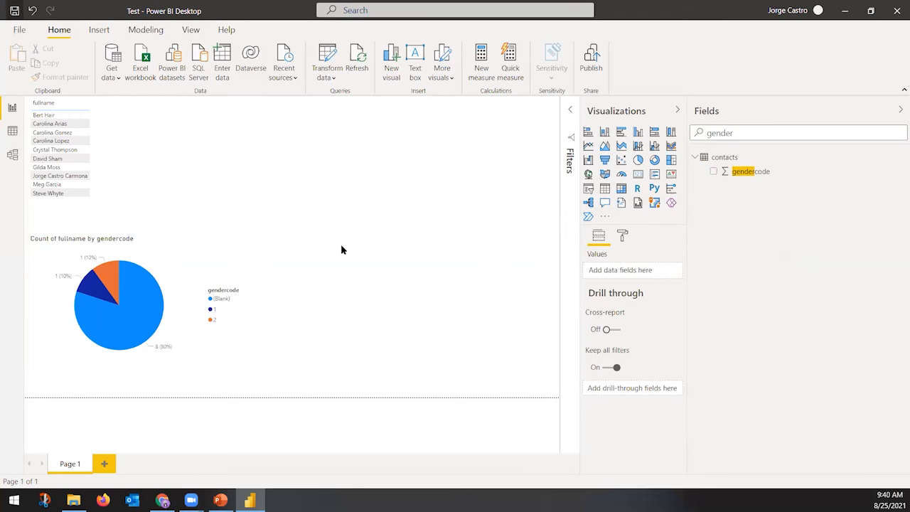
Save Test.pbix and publish it to My workspace, replacing the existing Test dataset
key(ctrl+s)
click(596, 60)
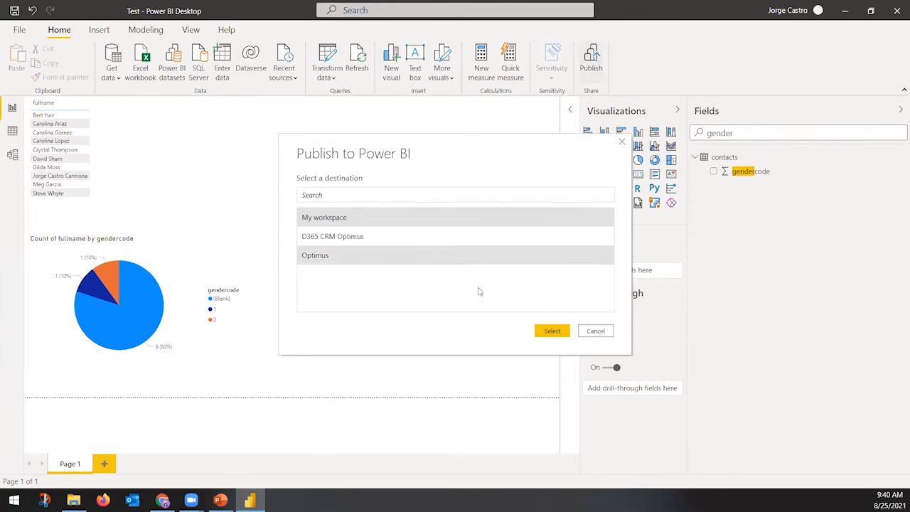
click(552, 332)
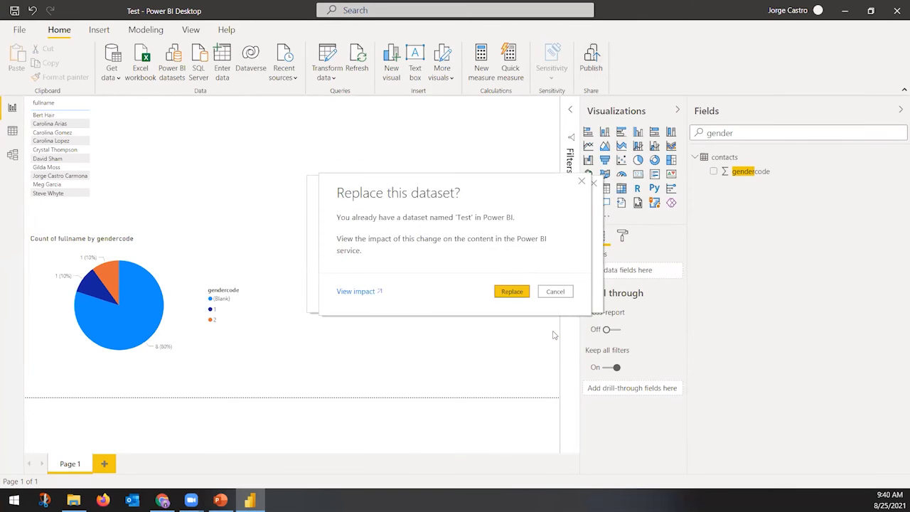
click(512, 292)
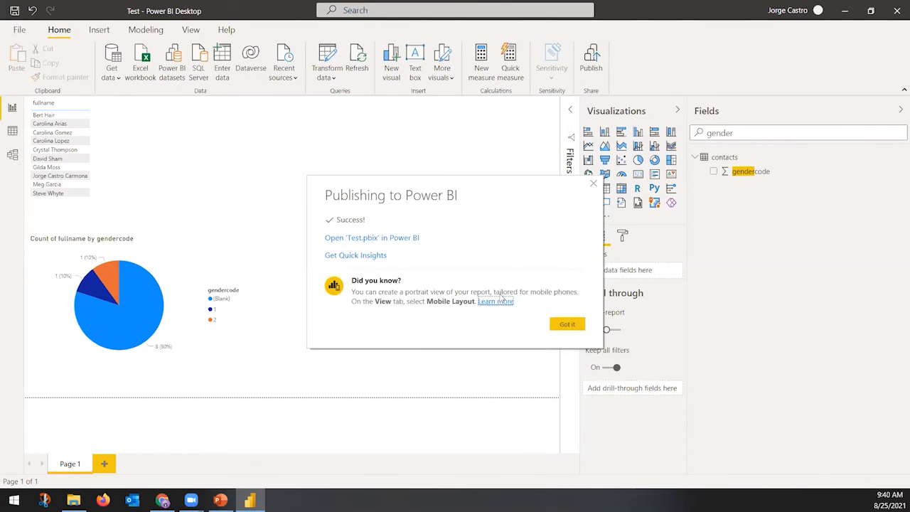
click(582, 326)
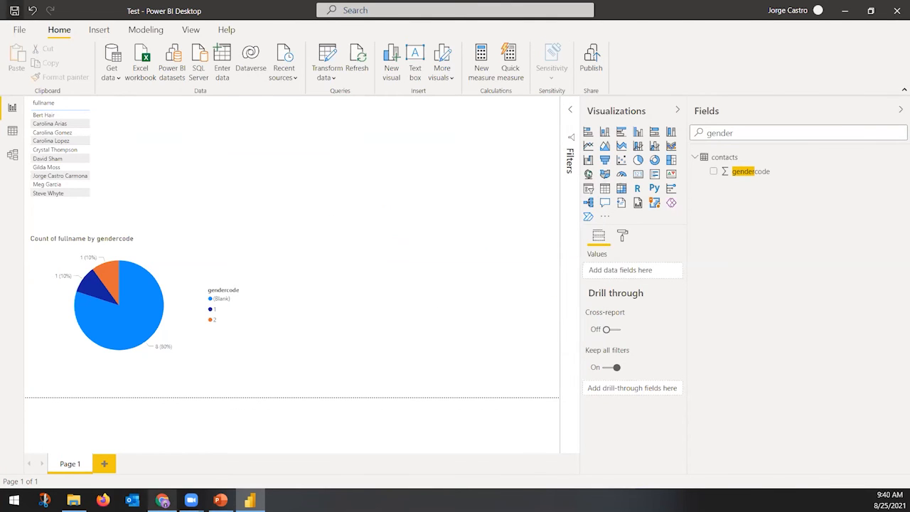
click(162, 500)
Open the Test report from My workspace, sort its table by fullname, and start pinning that table
scroll(203, 405, down, 1)
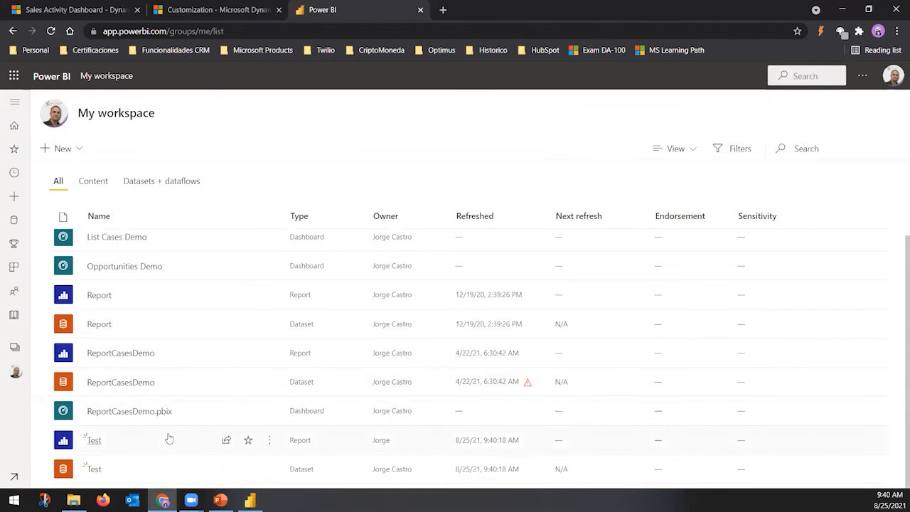
click(94, 440)
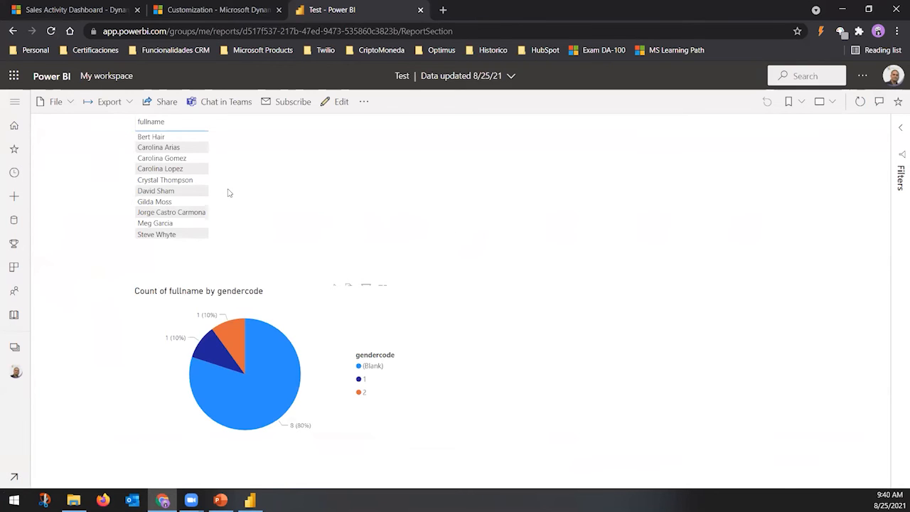
click(22, 104)
click(80, 372)
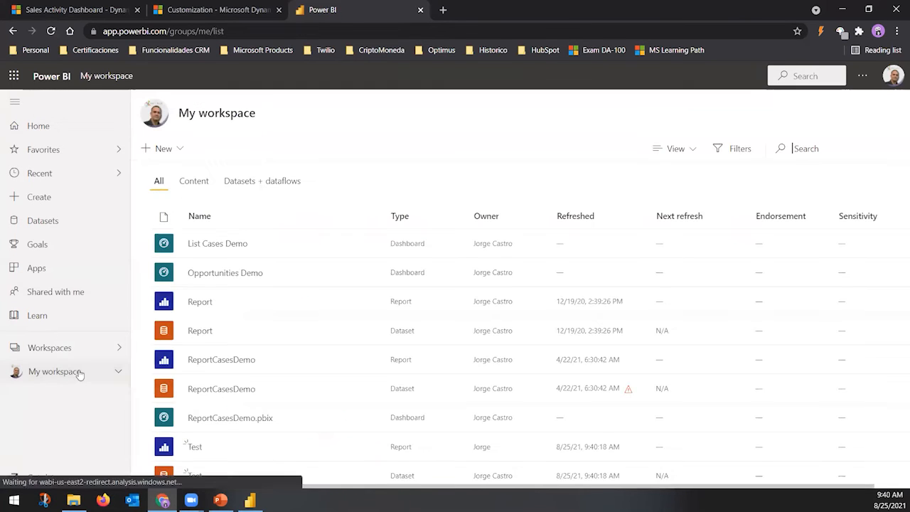
scroll(361, 341, down, 1)
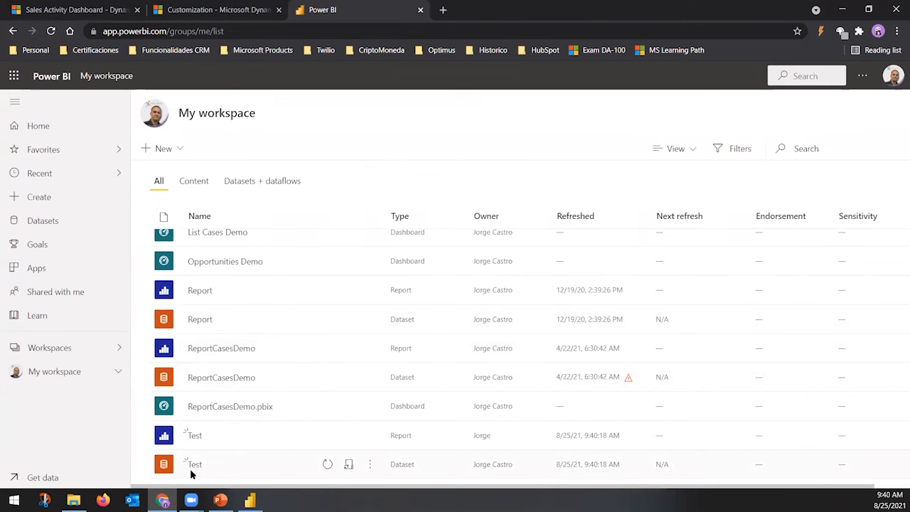
click(194, 435)
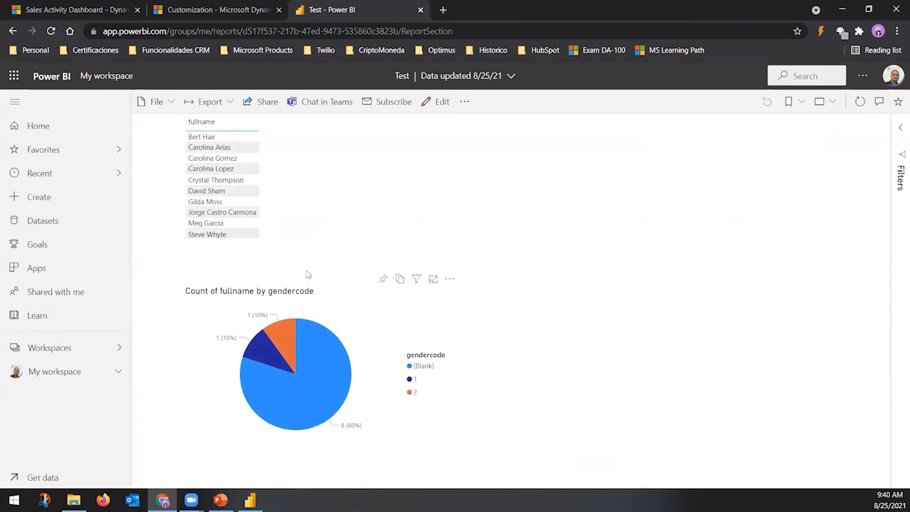
click(248, 127)
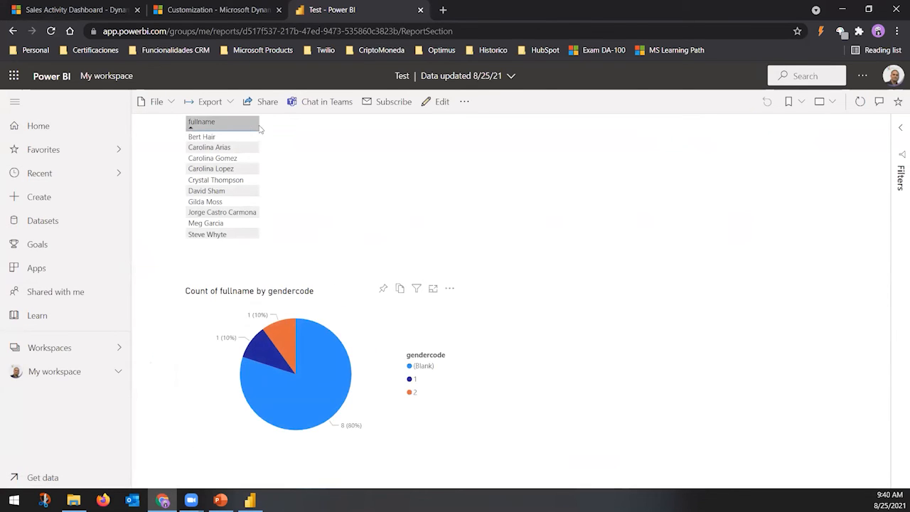
click(383, 290)
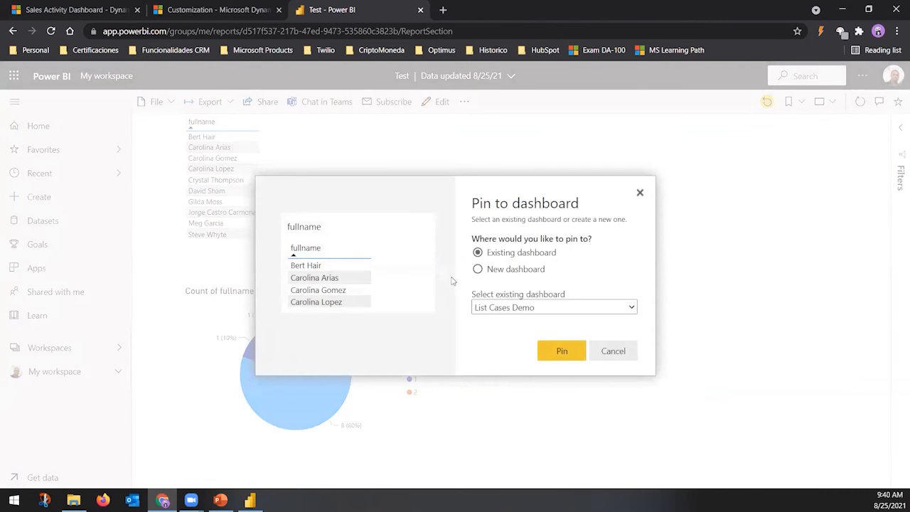
Pin the fullname table to a new dashboard named 'Webinar Dashboard'
click(517, 274)
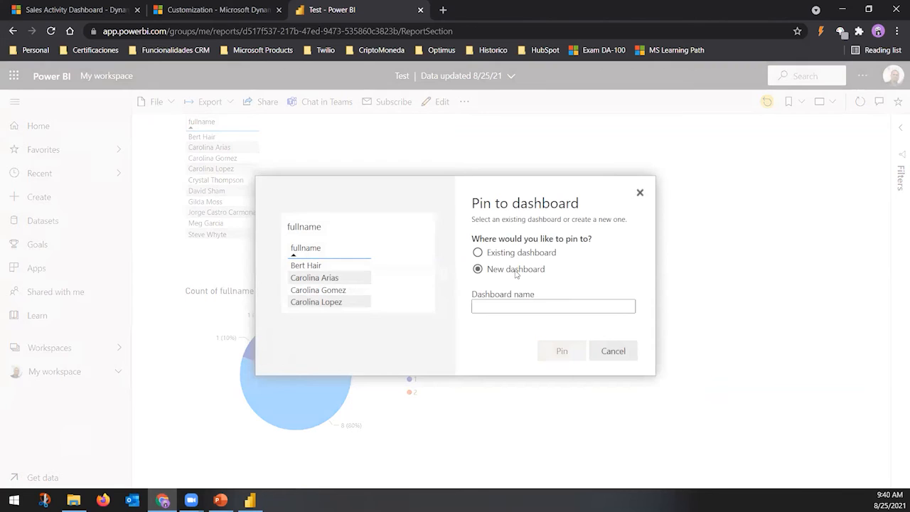
click(507, 308)
text(W)
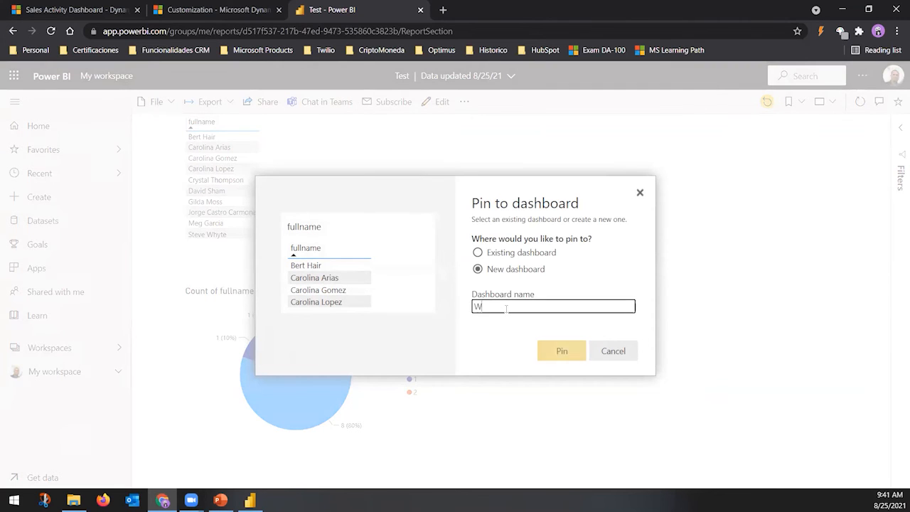
text(ebinar Das)
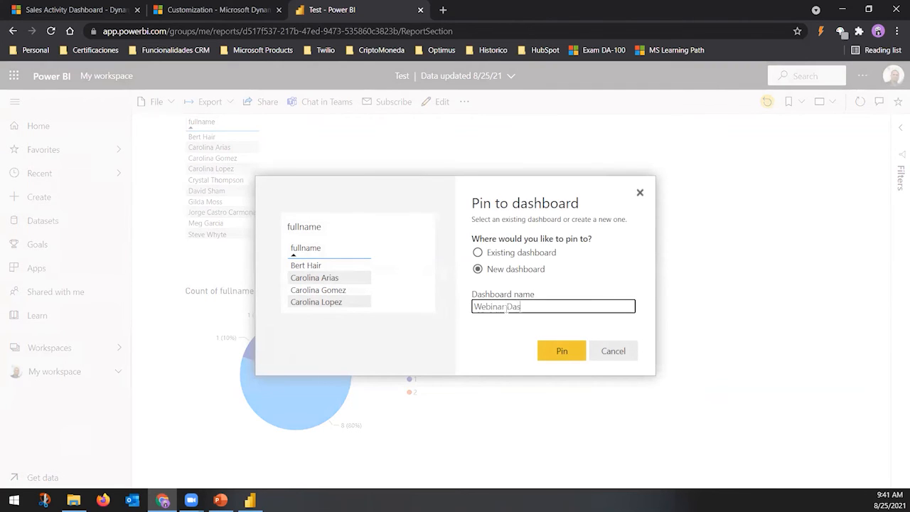
text(hbpoard)
click(561, 351)
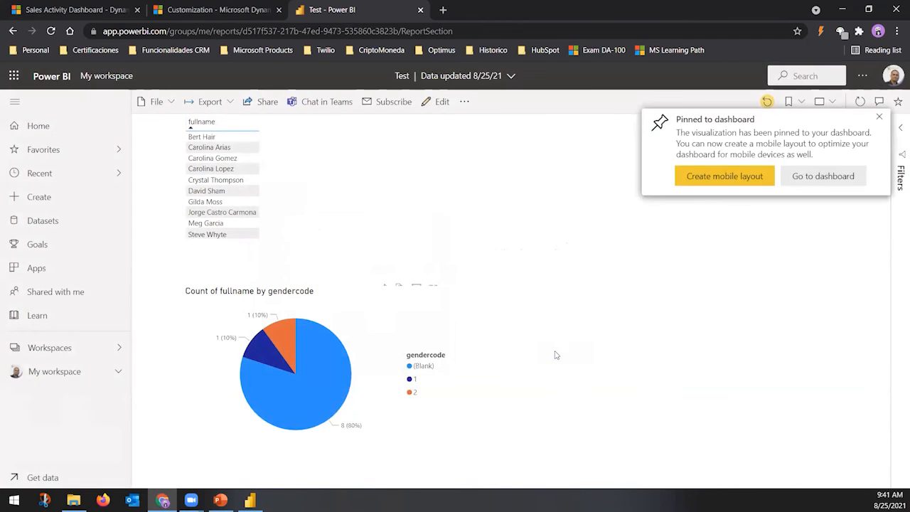
click(826, 176)
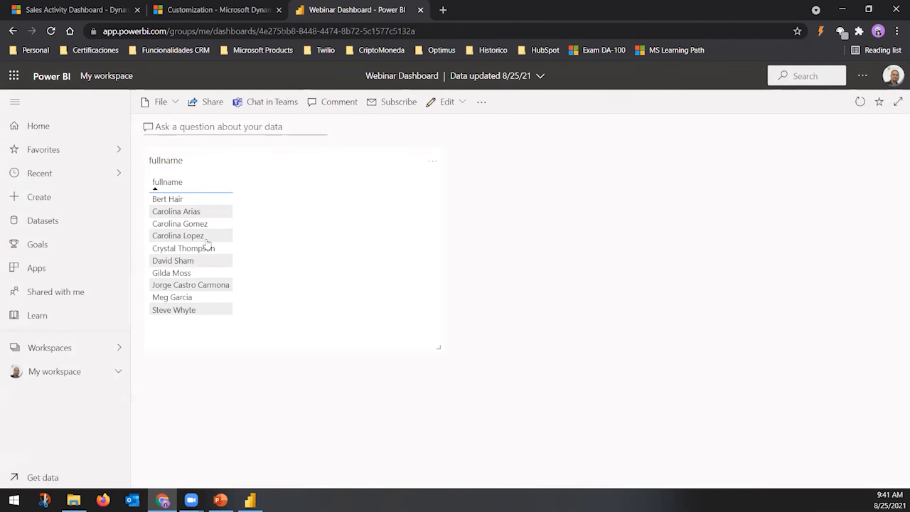
click(309, 262)
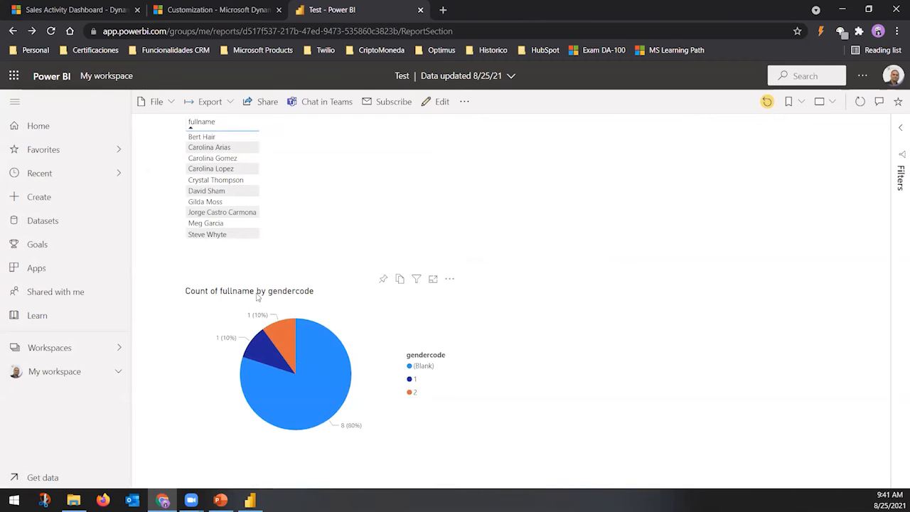
click(449, 280)
click(399, 328)
right_click(367, 322)
click(317, 308)
click(270, 171)
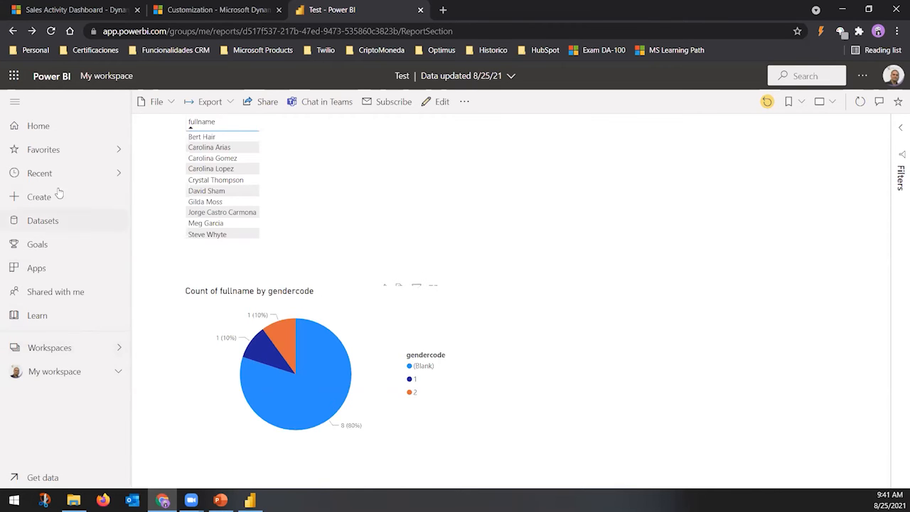
click(69, 371)
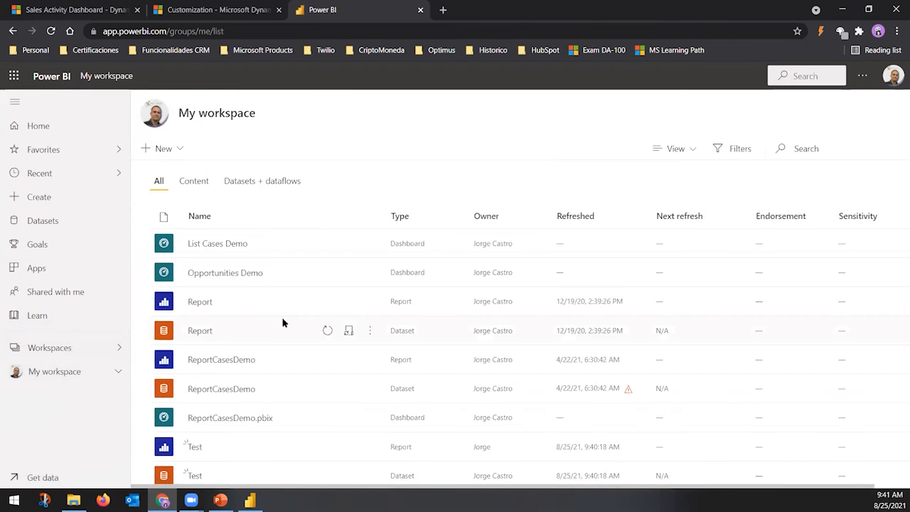
scroll(313, 367, down, 1)
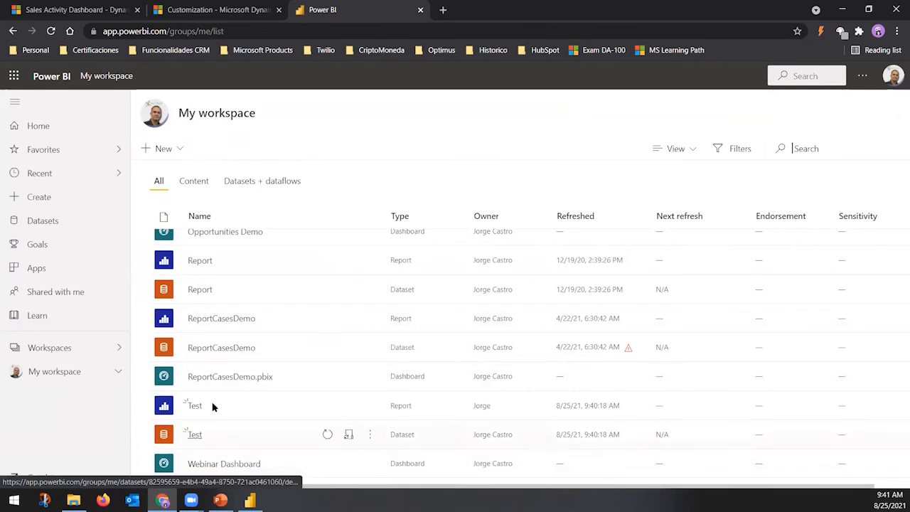
click(220, 463)
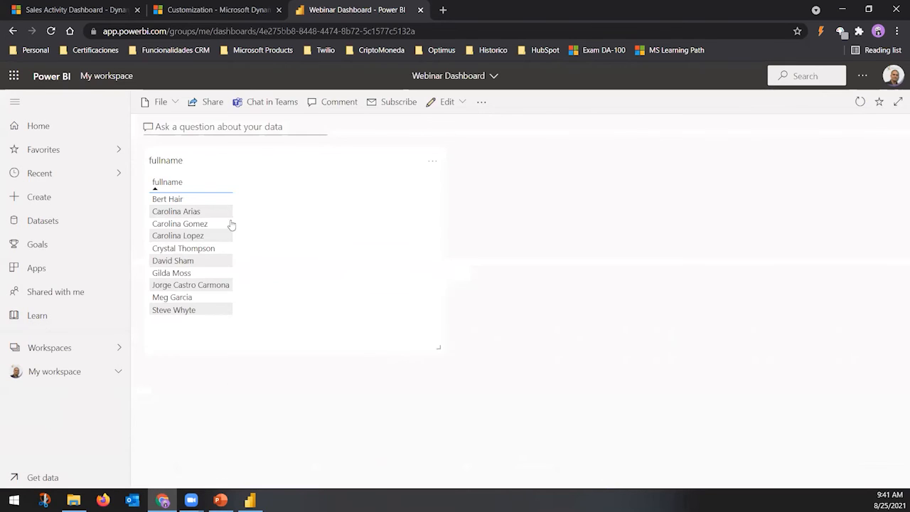
drag(438, 349, 622, 435)
drag(745, 452, 317, 335)
click(66, 375)
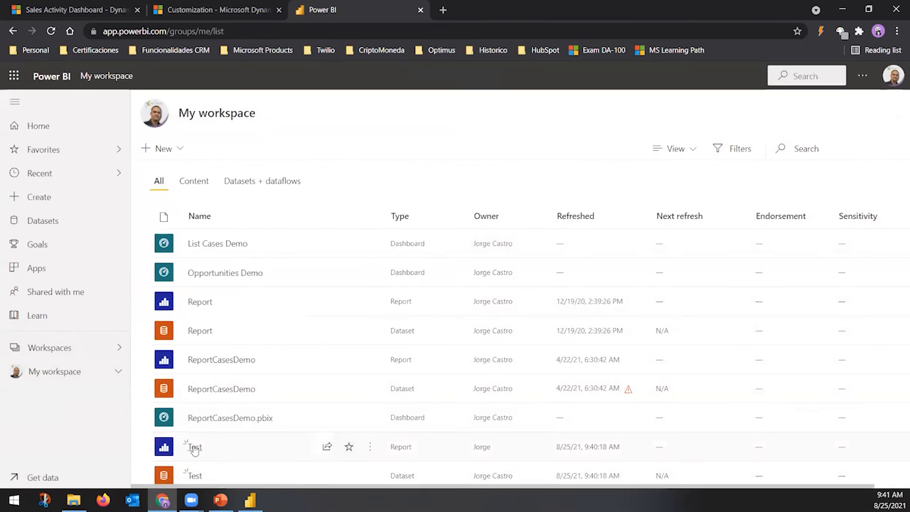
click(196, 446)
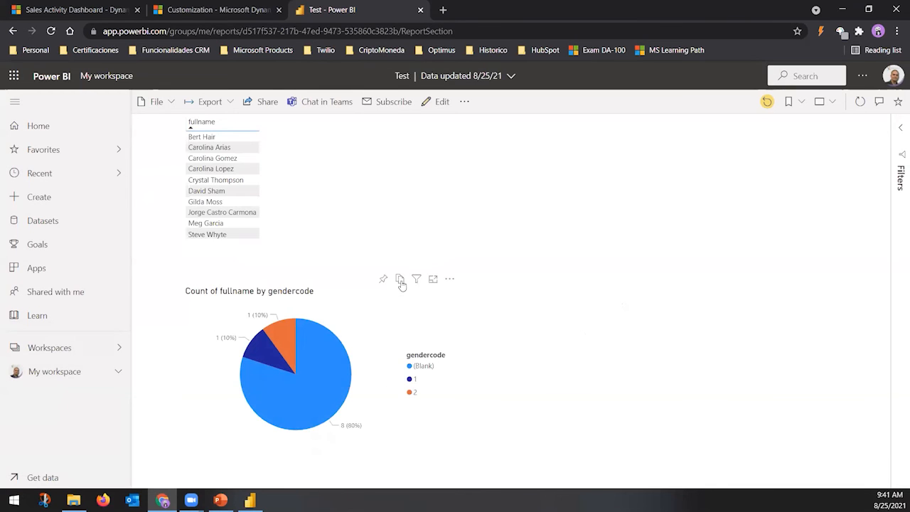
Filter the report to one contact and pin the gendercode pie chart to Webinar Dashboard
click(256, 190)
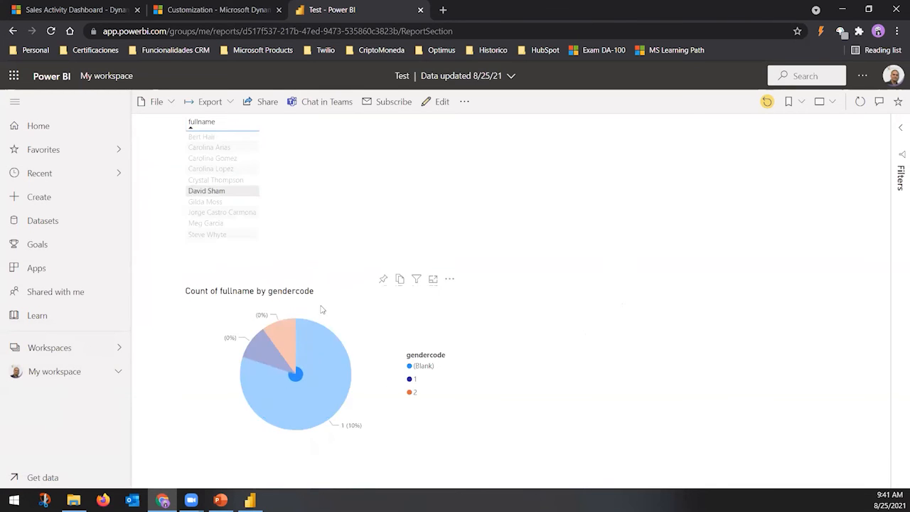
click(383, 280)
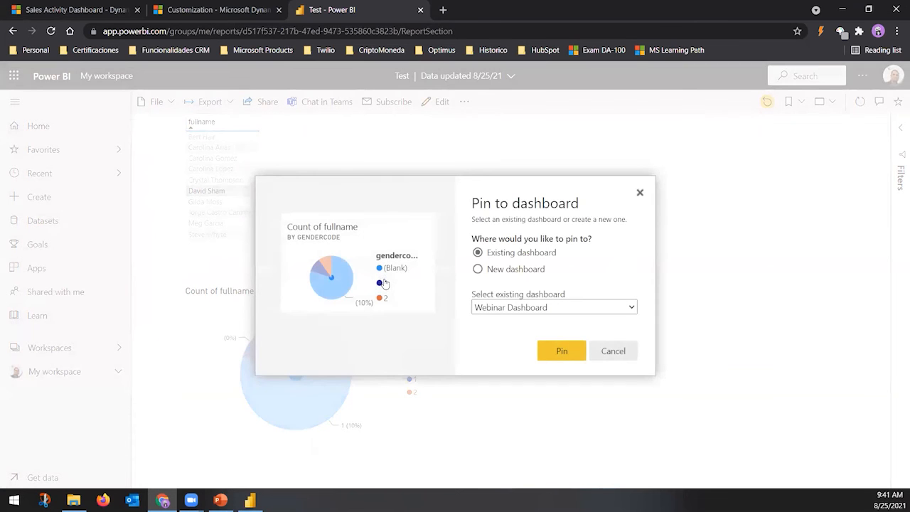
click(561, 352)
Open Webinar Dashboard from My workspace to review the new pie chart tile
click(851, 180)
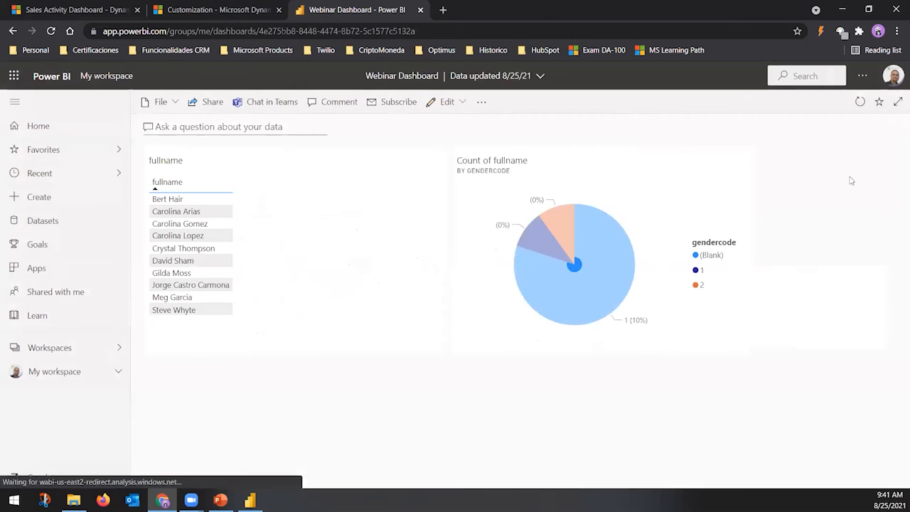
click(581, 292)
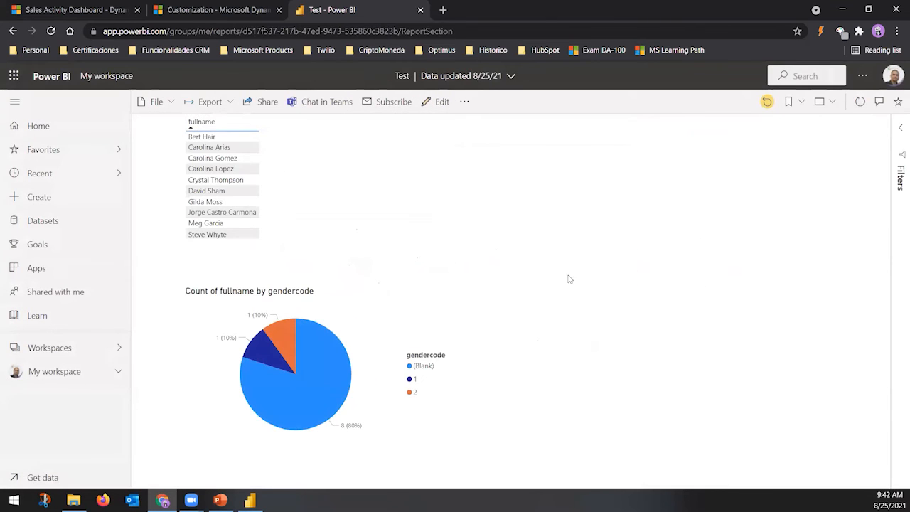
click(71, 371)
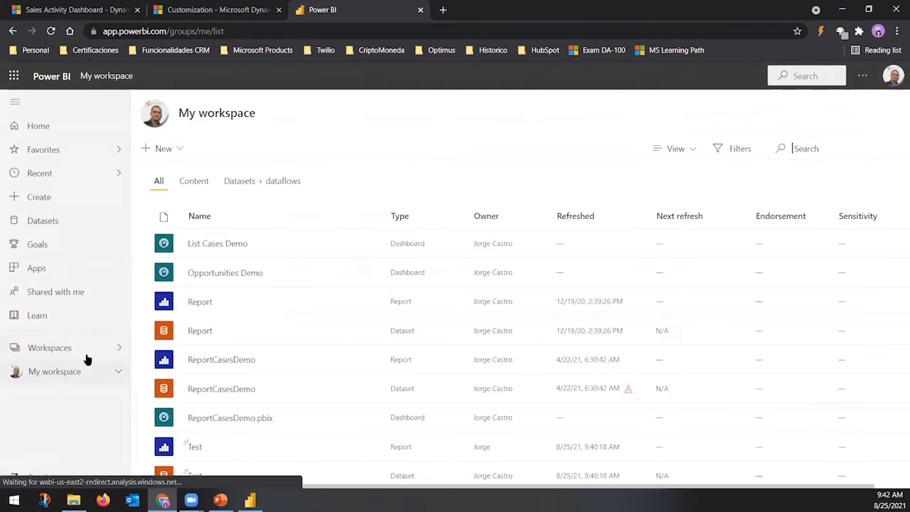
scroll(227, 437, down, 1)
click(213, 465)
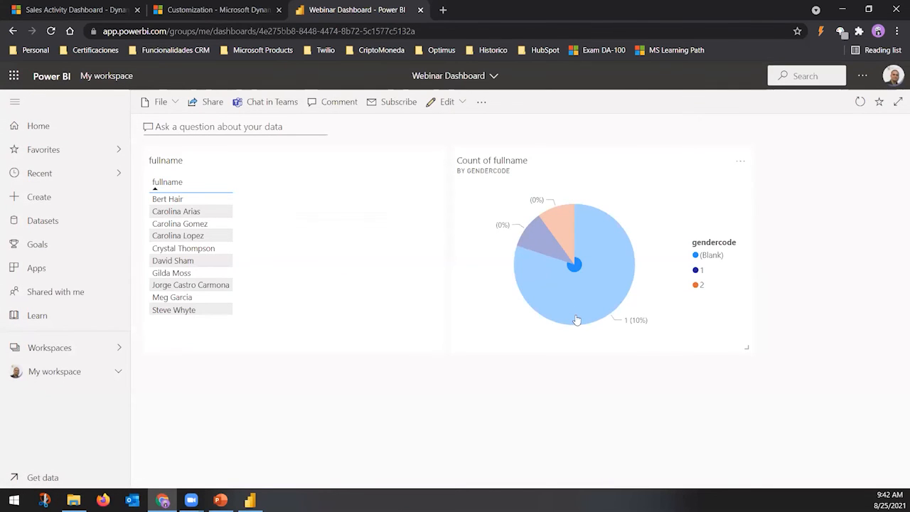
mouse_move(574, 319)
Highlight the Dashboards Configurations bullet in PowerPoint, then return to Power BI Desktop's Test report
click(221, 499)
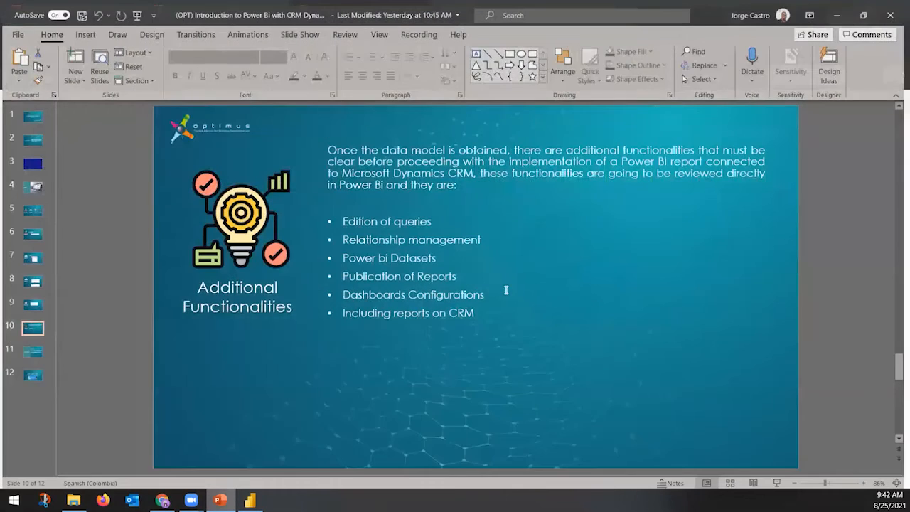
drag(505, 290, 371, 292)
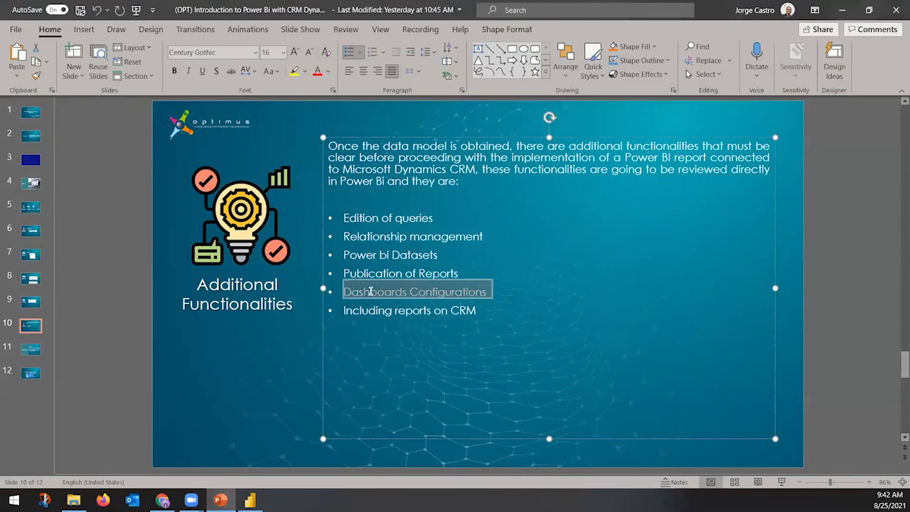
click(250, 500)
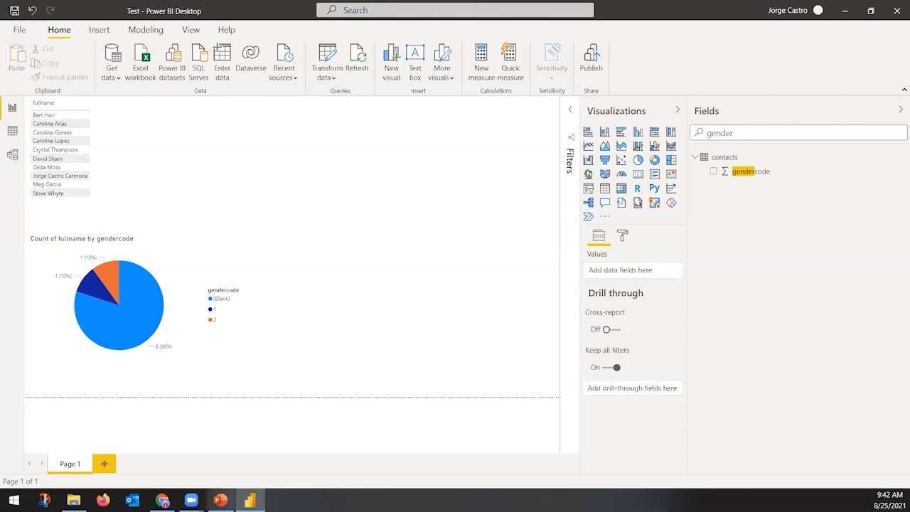
Bring up My workspace's content list in the browser, briefly rechecking the Test report in Desktop
click(162, 500)
click(76, 369)
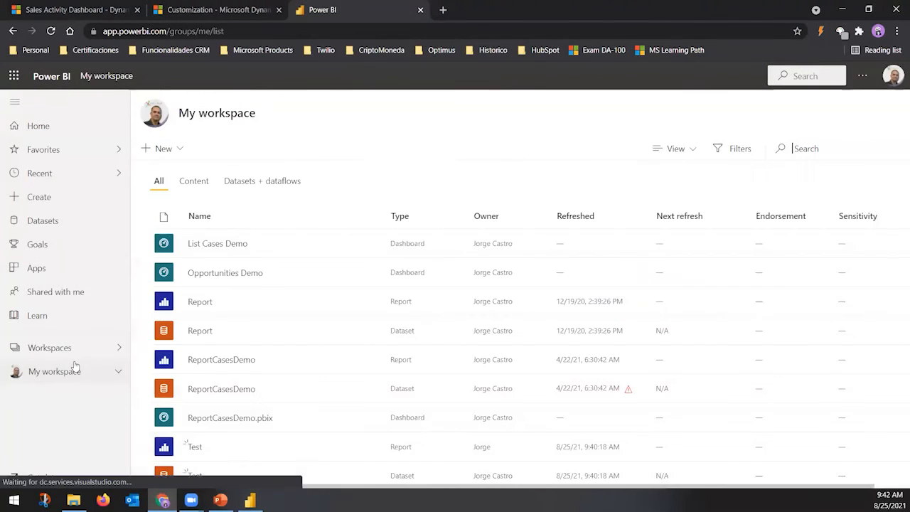
scroll(227, 413, down, 1)
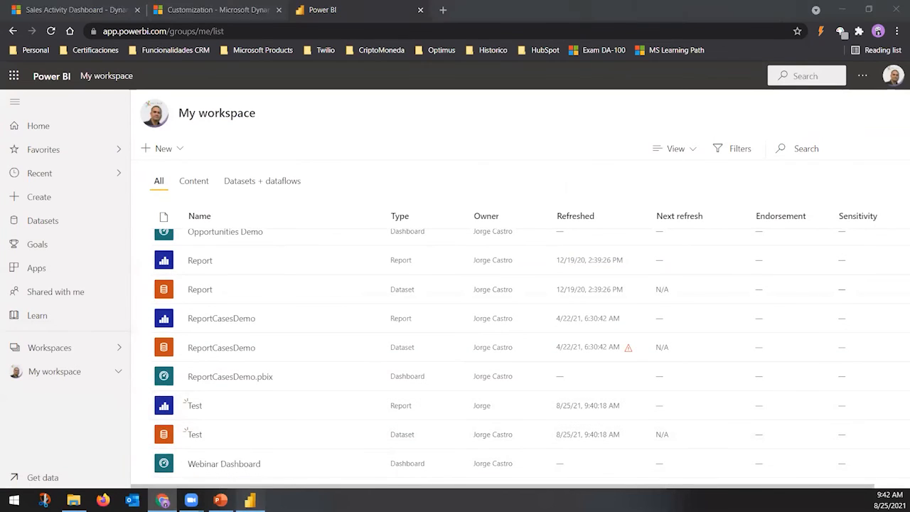
click(250, 499)
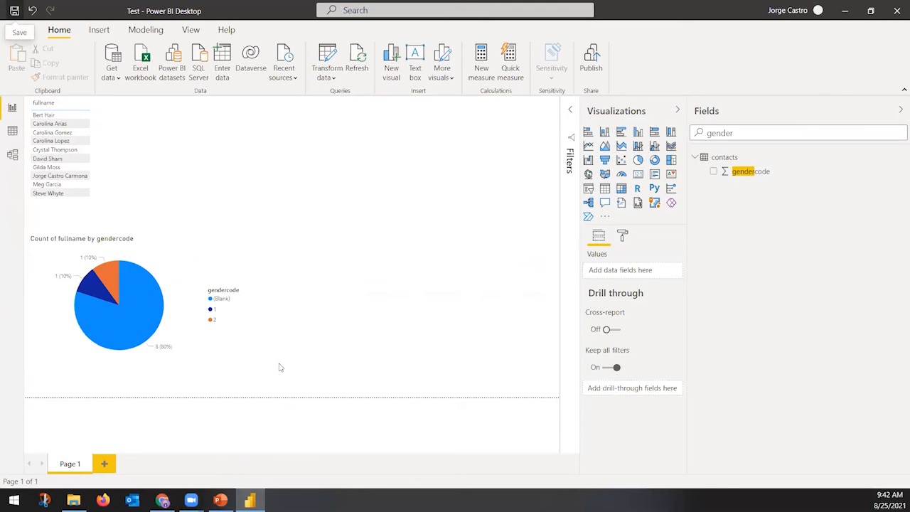
click(162, 500)
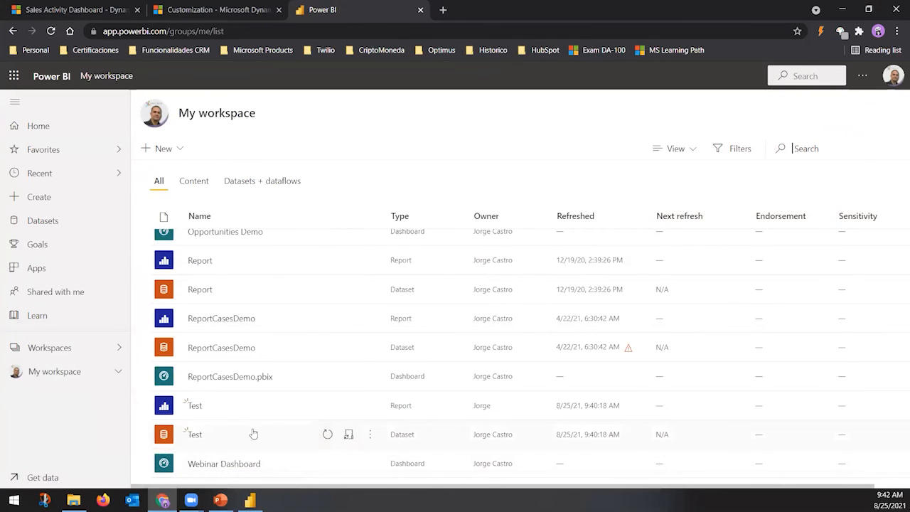
Inspect the More options menus for the Test and ReportCasesDemo datasets
click(370, 435)
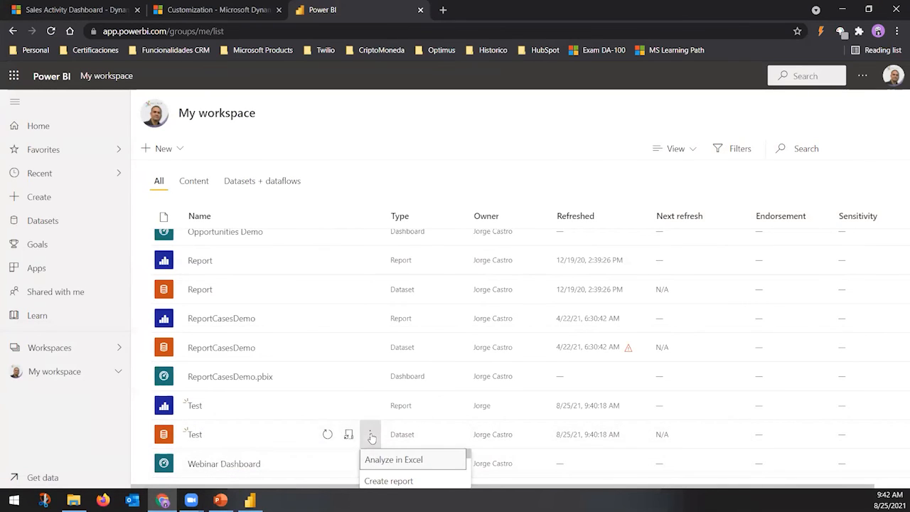
click(767, 332)
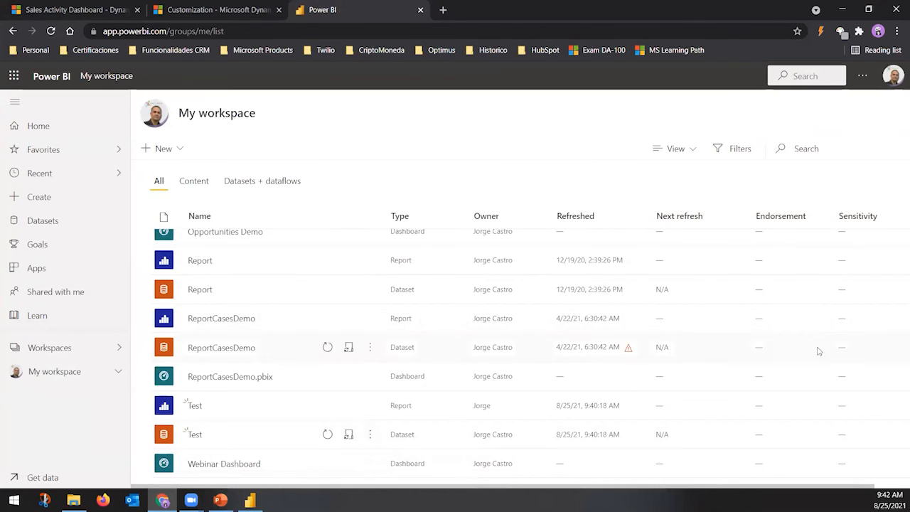
scroll(660, 365, up, 1)
scroll(546, 371, down, 1)
click(370, 347)
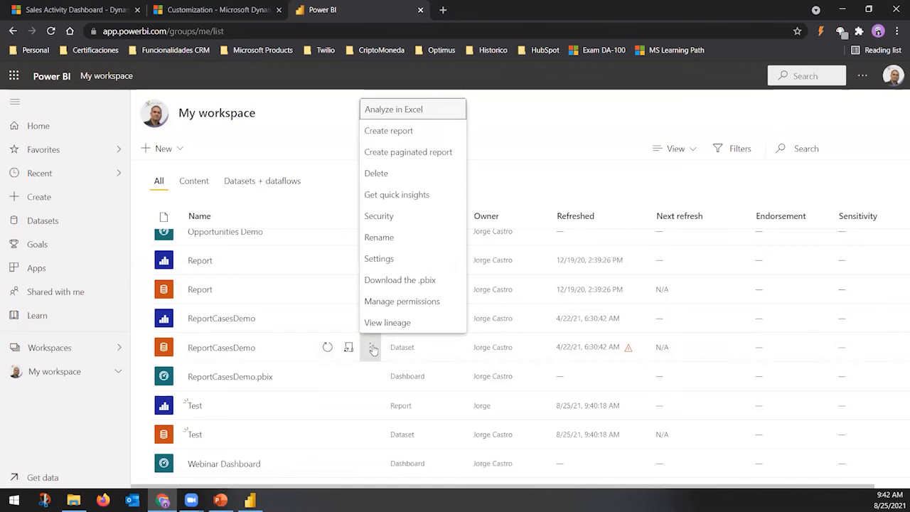
click(371, 348)
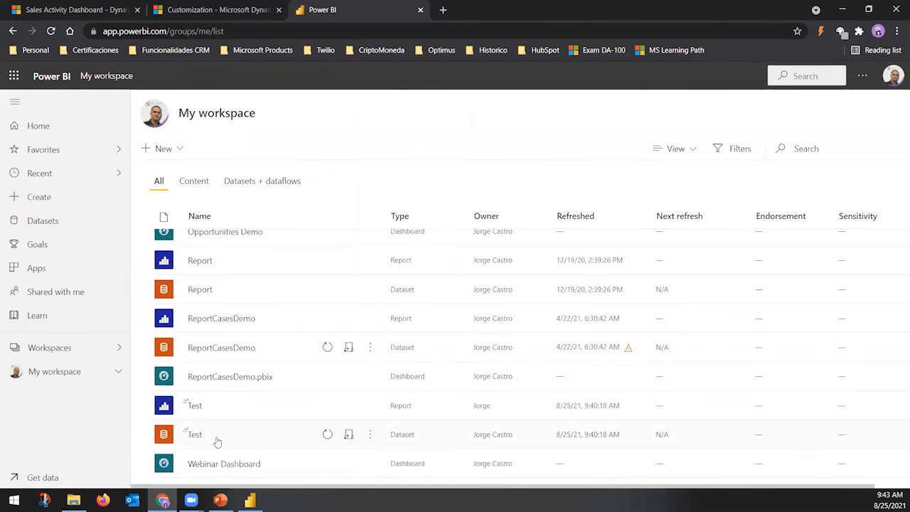
Open the Test dataset's settings, expand Scheduled refresh, and begin editing the data source credentials
click(348, 435)
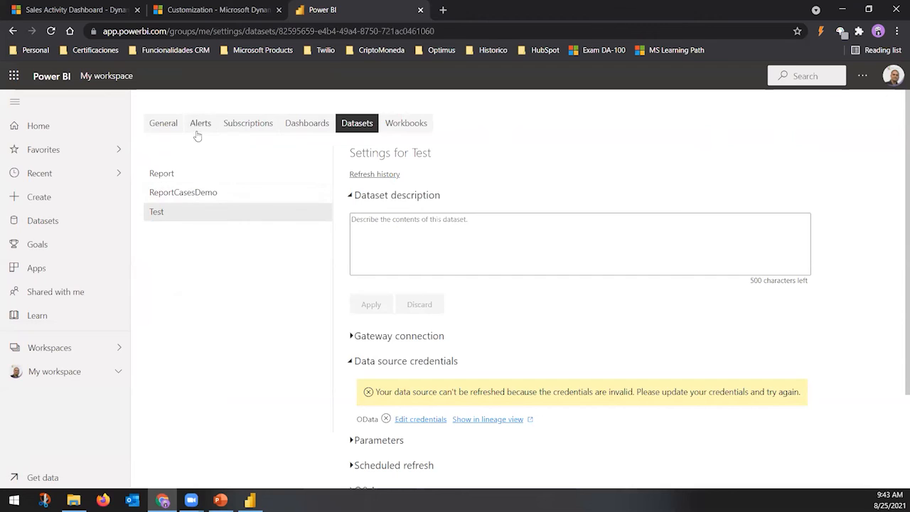
click(171, 130)
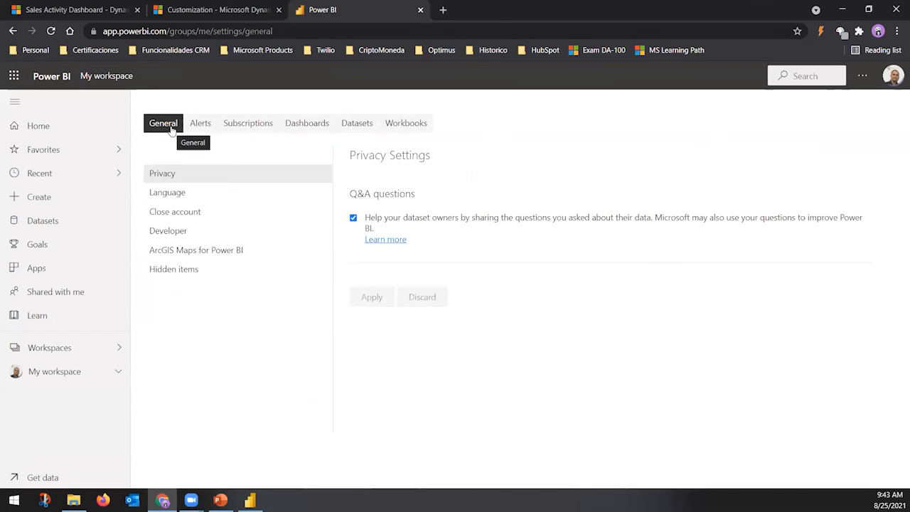
click(357, 125)
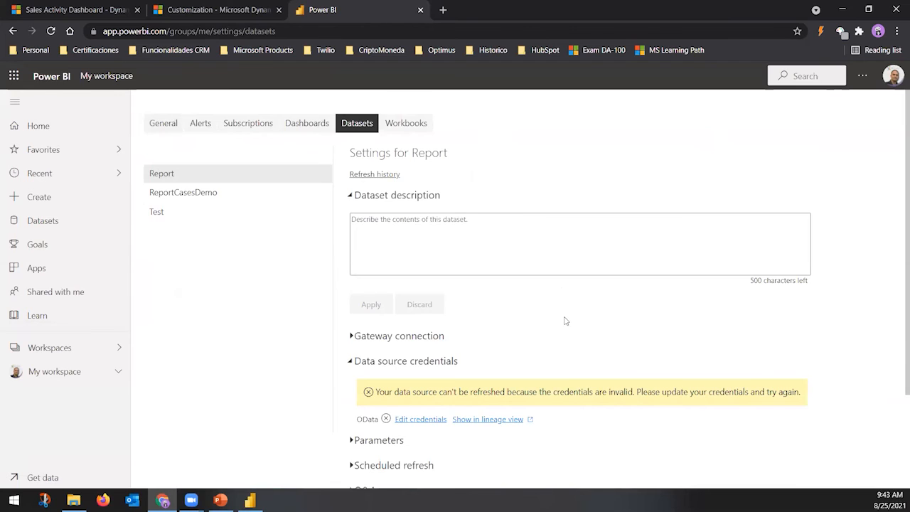
scroll(565, 320, down, 2)
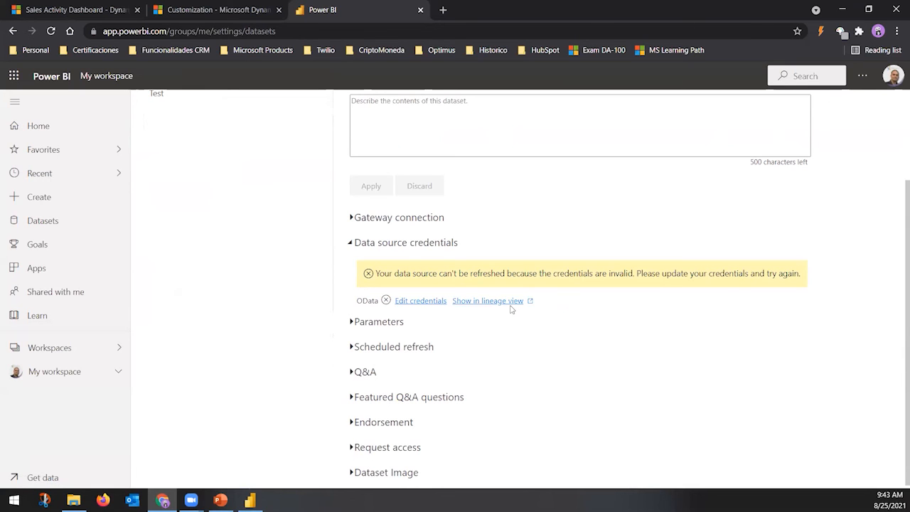
click(354, 348)
scroll(412, 352, down, 2)
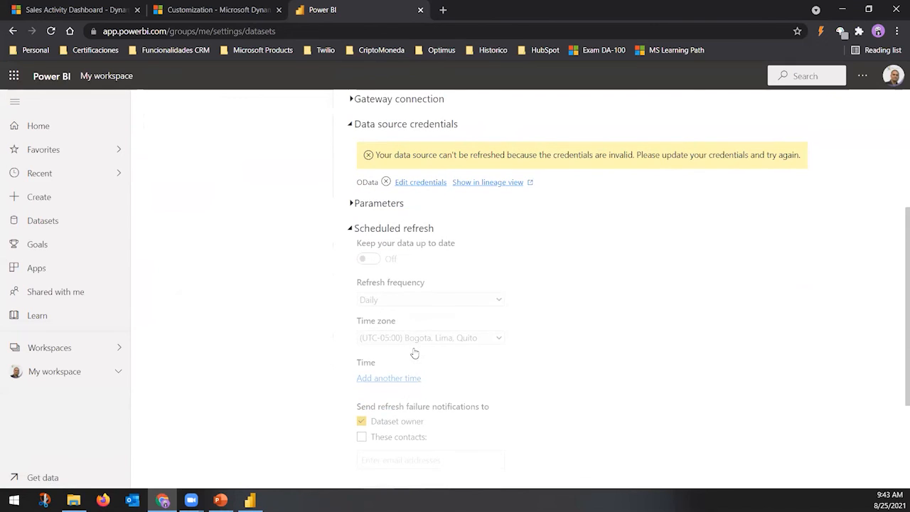
click(424, 182)
click(537, 266)
Set the OData credentials to OAuth2 with Organizational privacy and sign in with the existing account
click(384, 311)
click(478, 308)
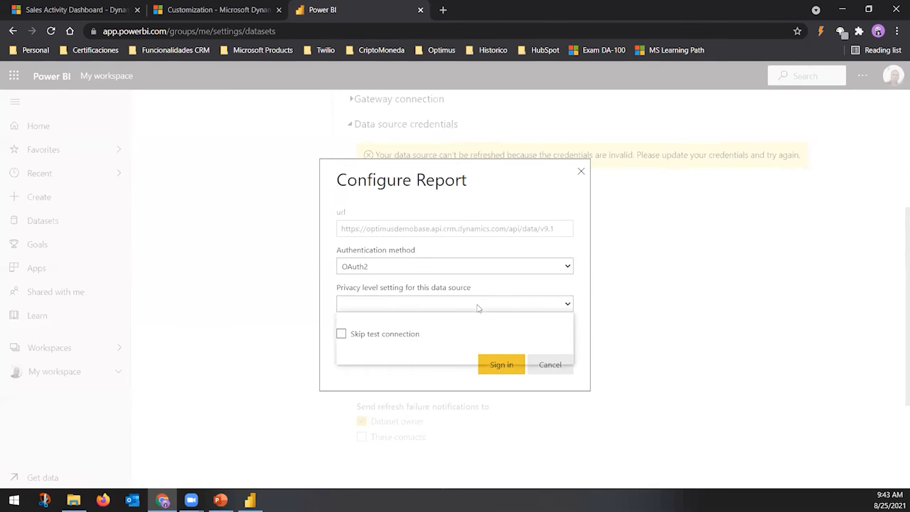
click(382, 348)
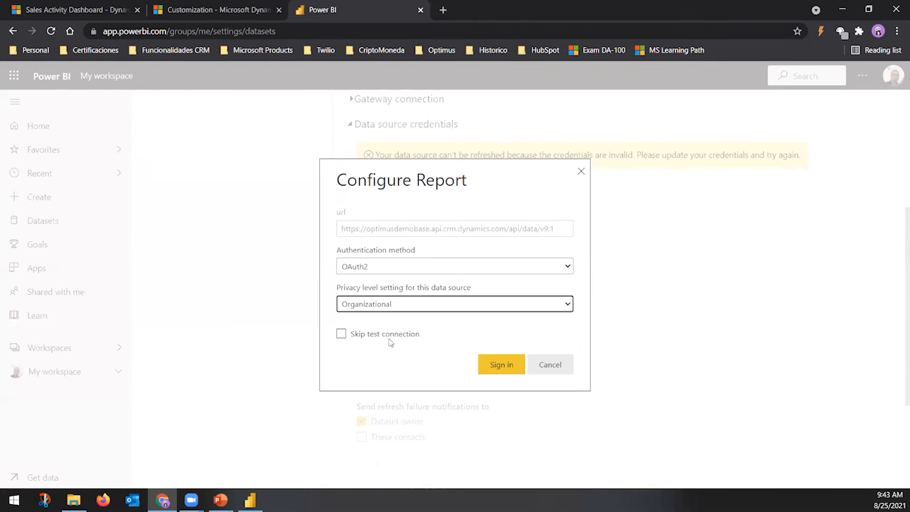
click(500, 364)
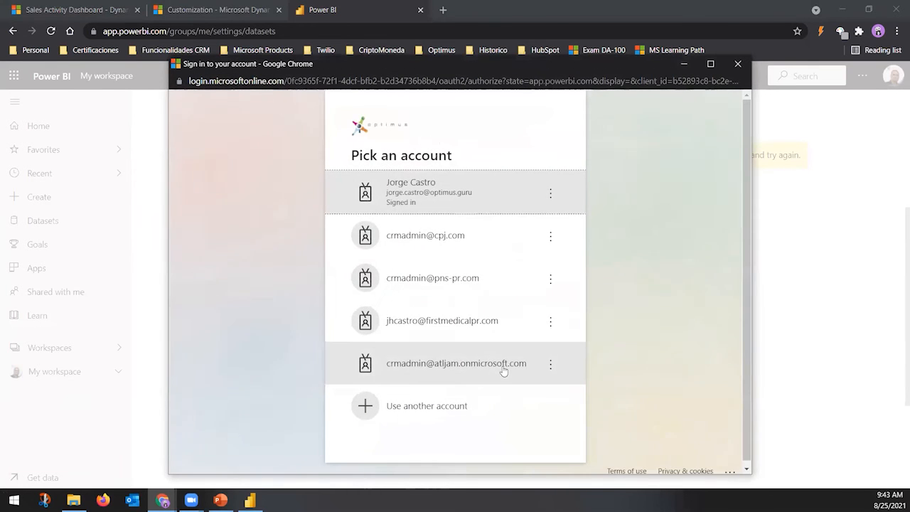
click(489, 204)
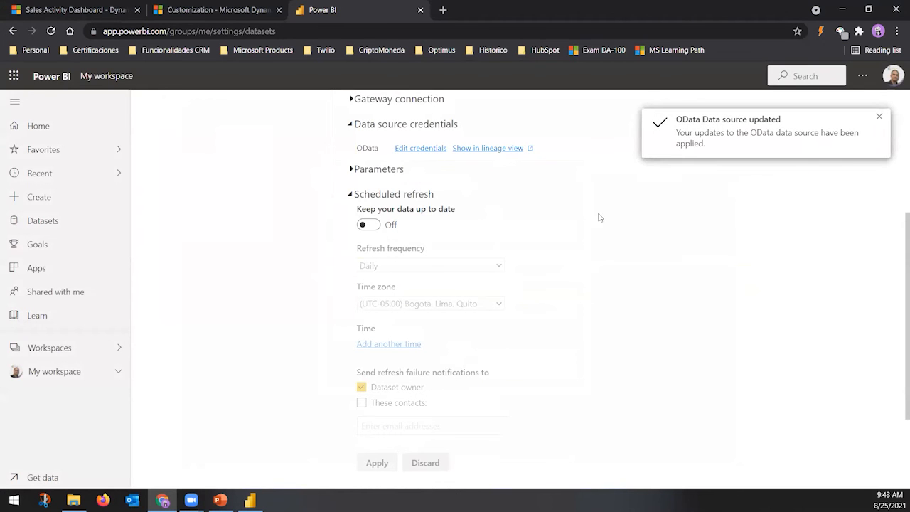
click(879, 117)
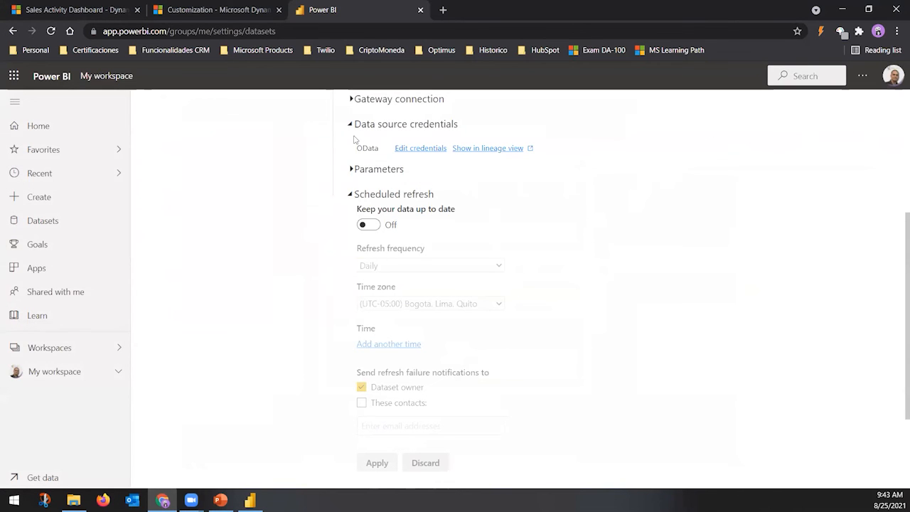
Turn on scheduled refresh with Daily frequency in the UTC-05:00 Bogota time zone
click(368, 224)
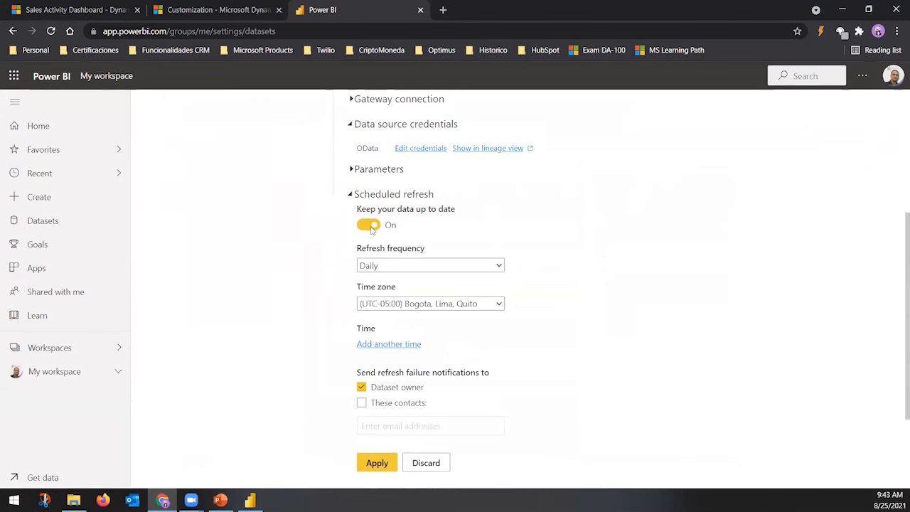
click(466, 267)
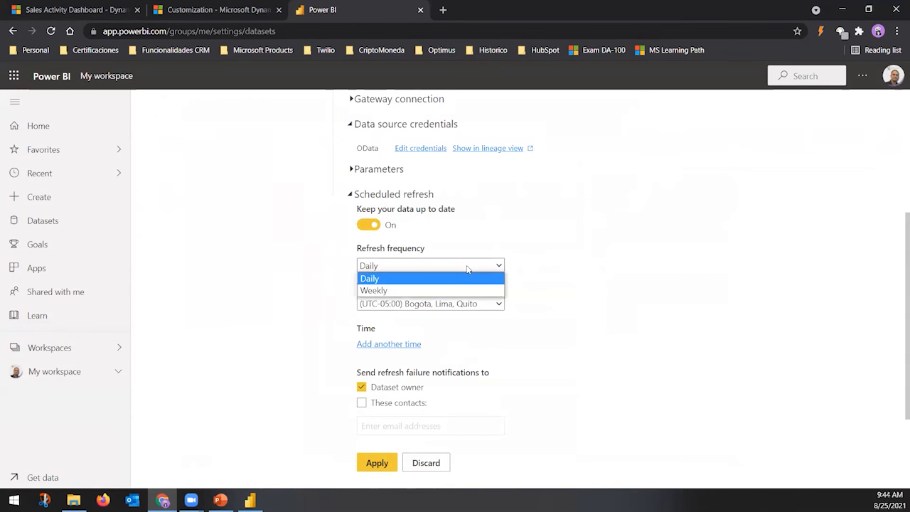
click(438, 267)
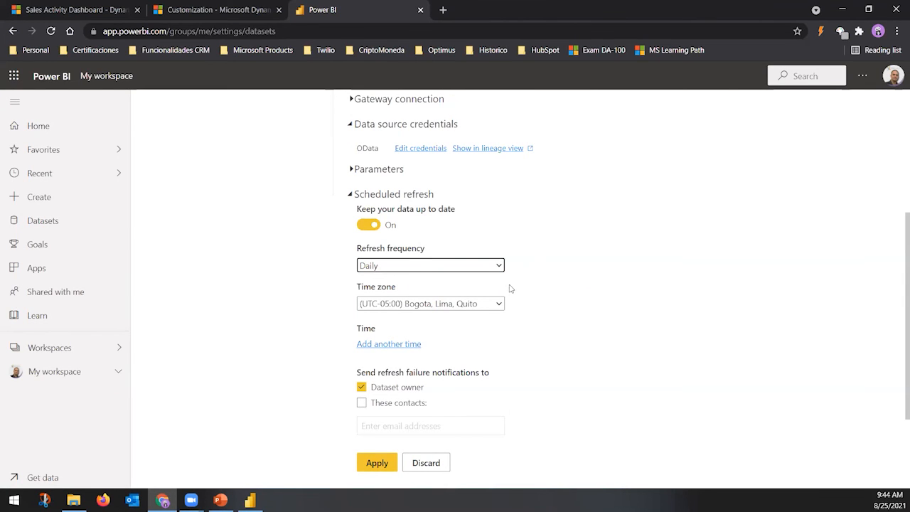
scroll(488, 370, down, 1)
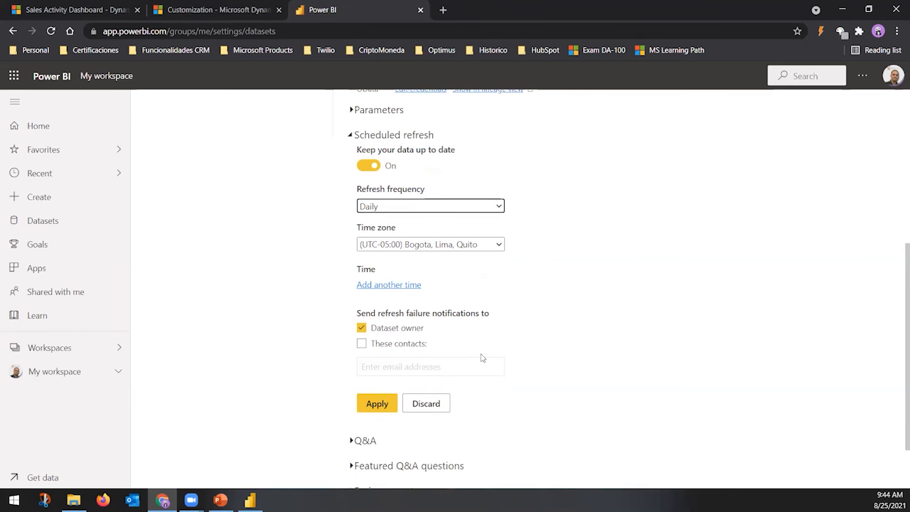
Add seven refresh time slots to the schedule
click(410, 288)
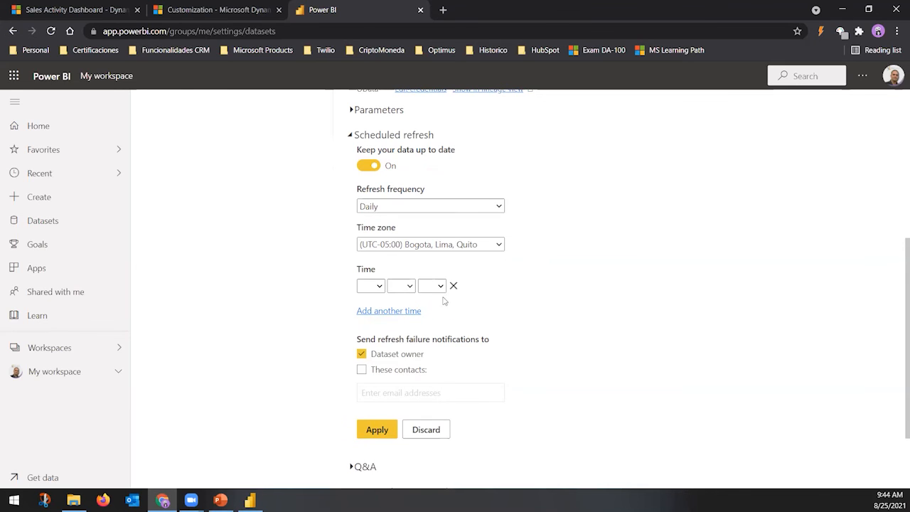
click(406, 311)
click(402, 337)
click(401, 362)
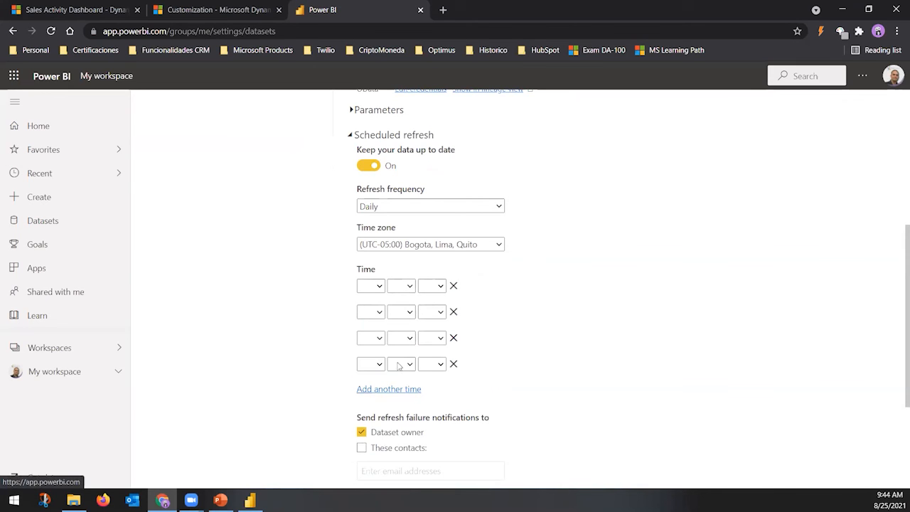
click(402, 390)
click(404, 415)
scroll(481, 401, down, 2)
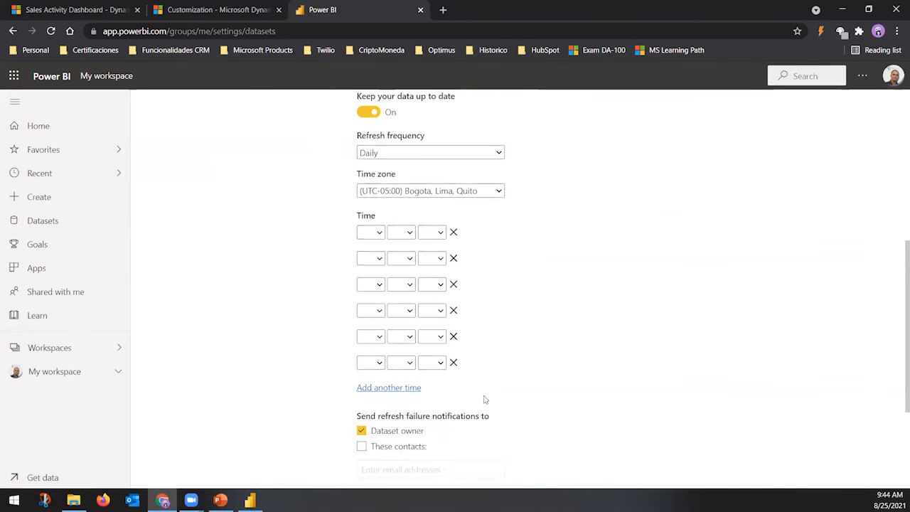
click(421, 323)
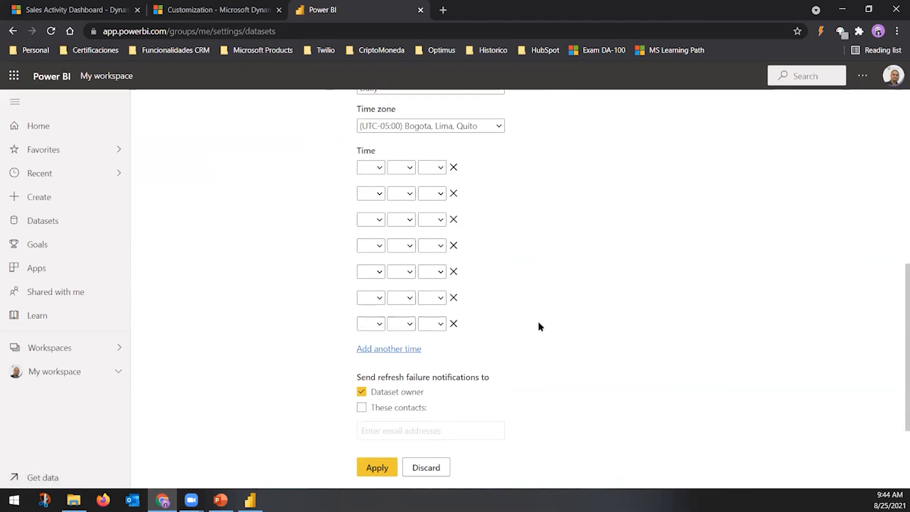
Remove all the refresh times, leaving none, and go back to My workspace
click(453, 323)
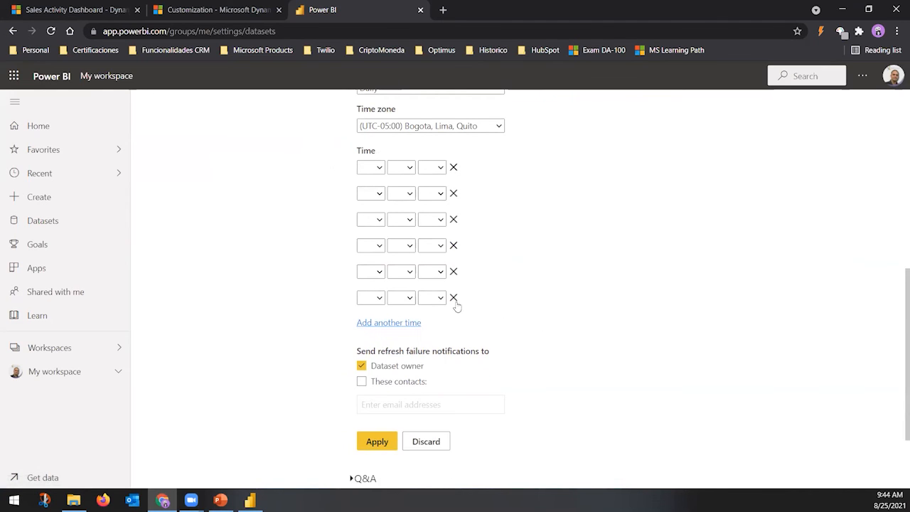
click(454, 297)
click(454, 272)
click(454, 245)
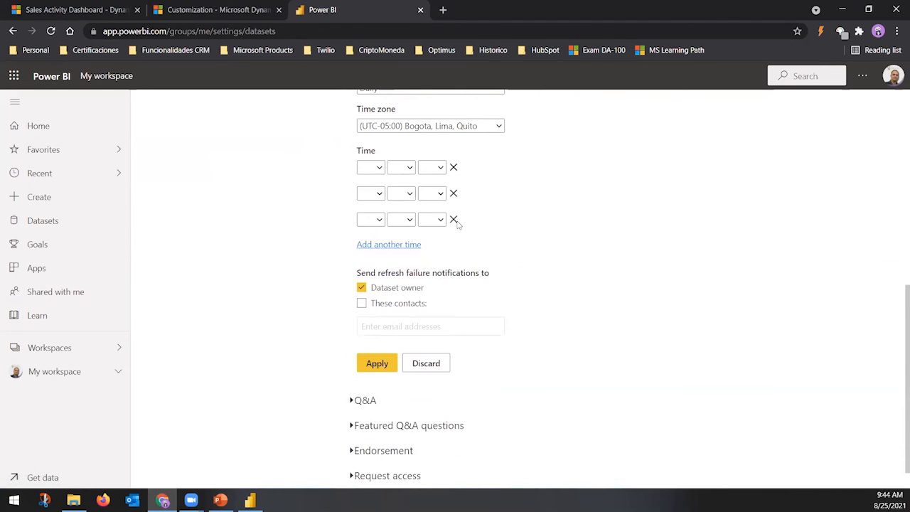
click(454, 220)
click(454, 193)
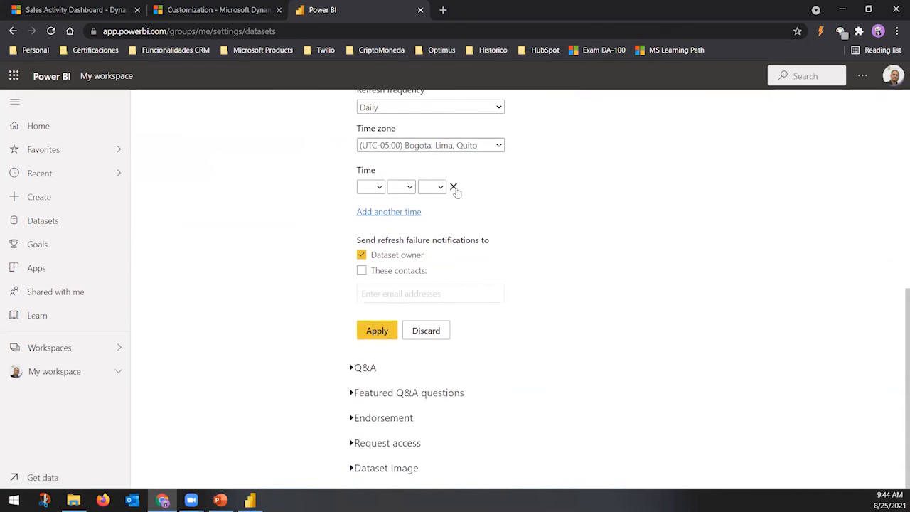
click(454, 187)
scroll(491, 273, up, 1)
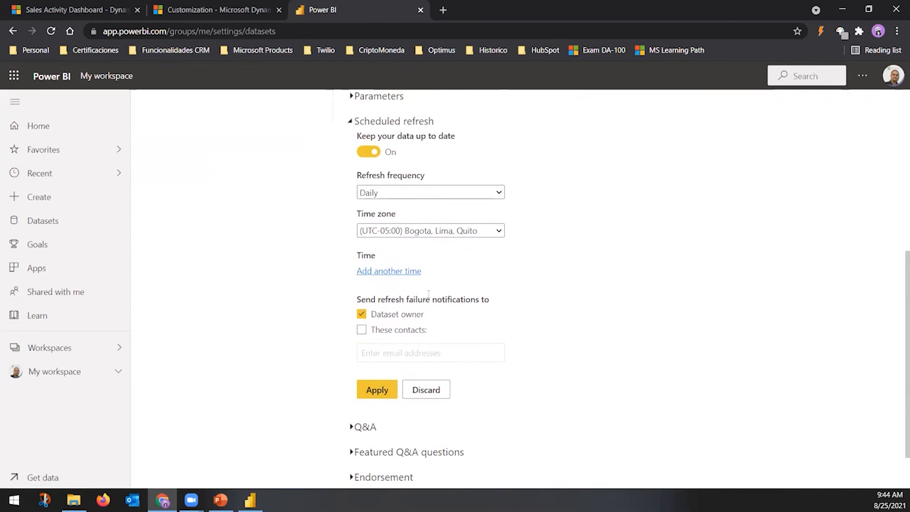
scroll(510, 289, up, 1)
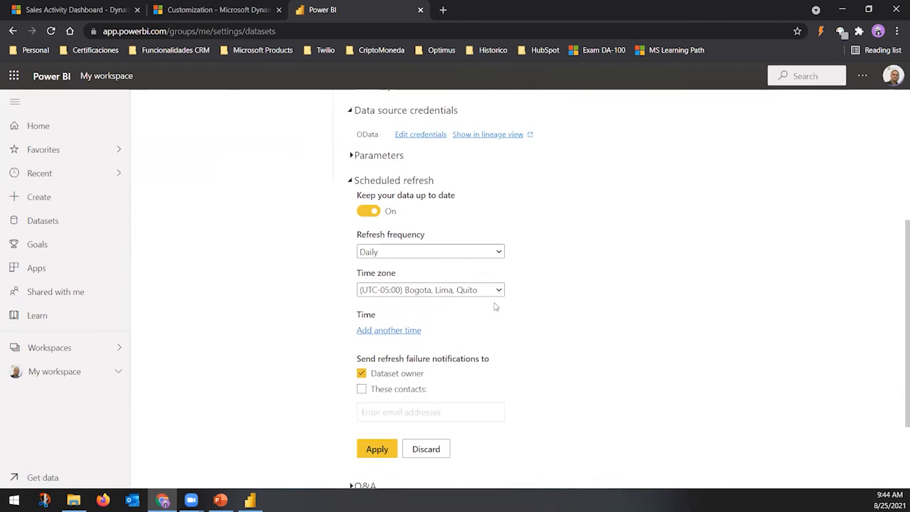
key(alt+Left)
key(alt+Left)
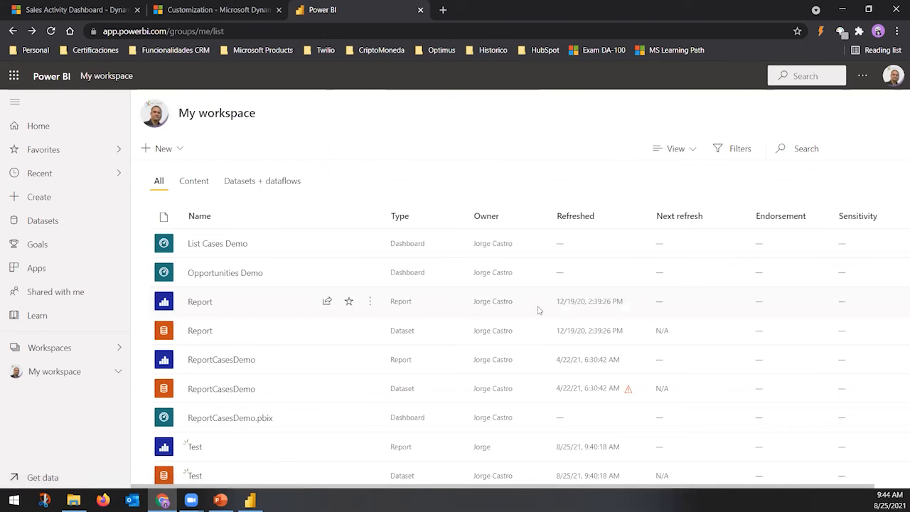
Return to the Dynamics 365 Sales Activity Dashboard browser tab
scroll(288, 374, down, 1)
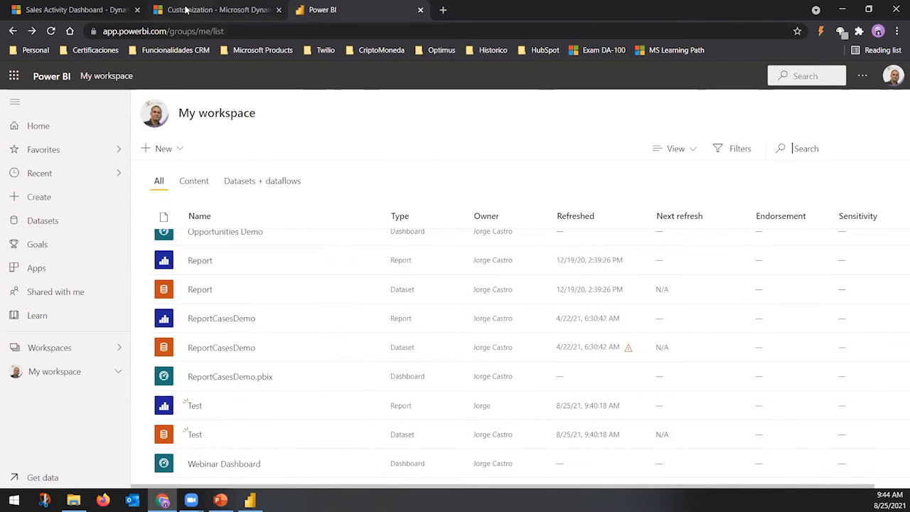
click(63, 12)
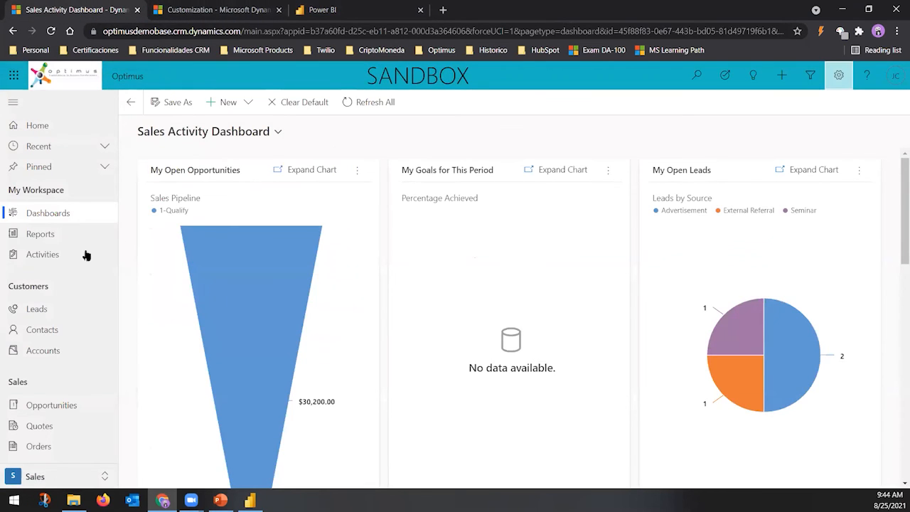
click(277, 131)
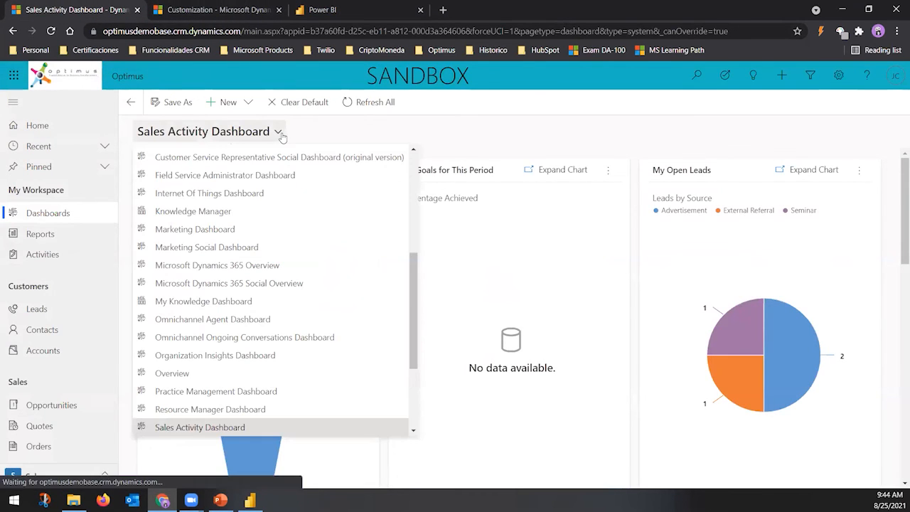
scroll(415, 237, up, 4)
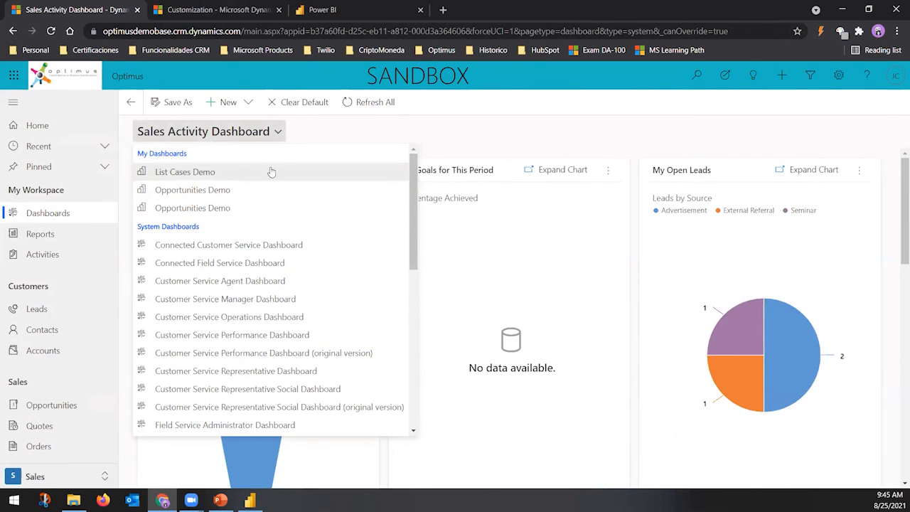
click(388, 131)
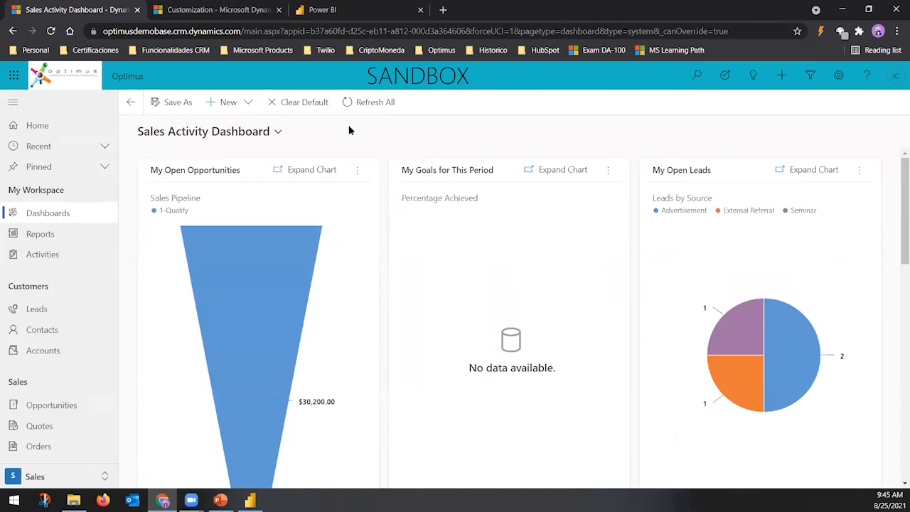
Go to Dynamics 365 Advanced Settings and open the Administration section
click(837, 77)
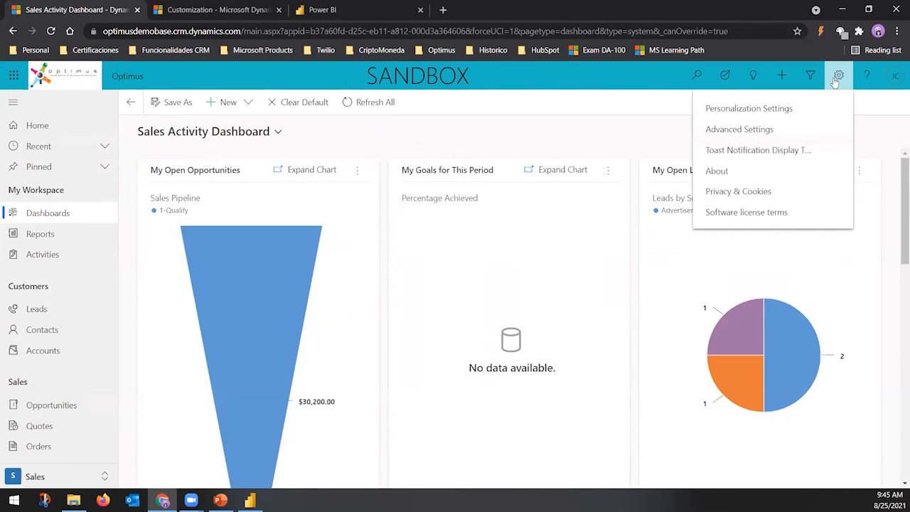
click(740, 130)
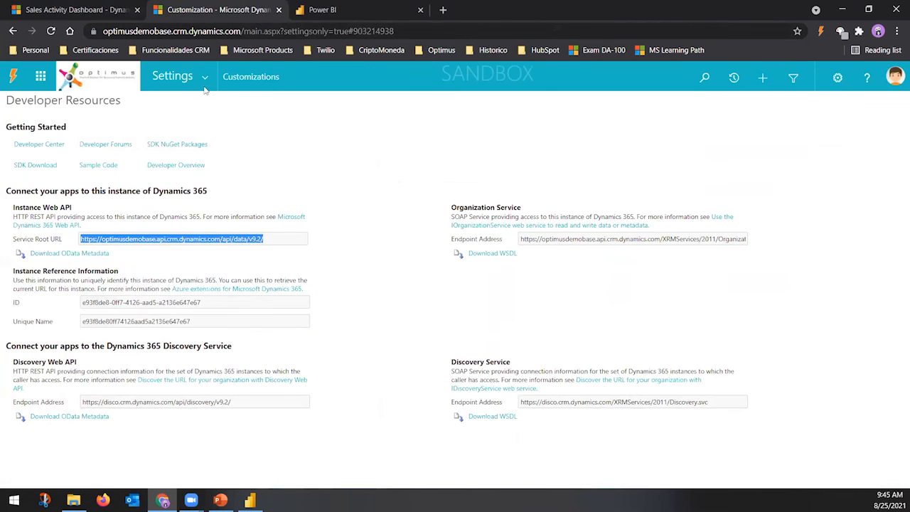
click(298, 189)
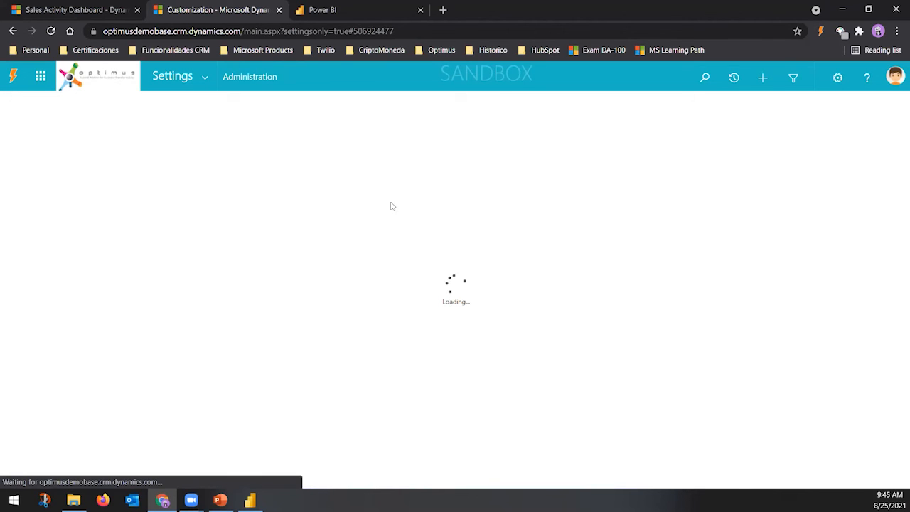
Open Dynamics 365 System Settings from Settings > Administration
click(206, 83)
click(313, 187)
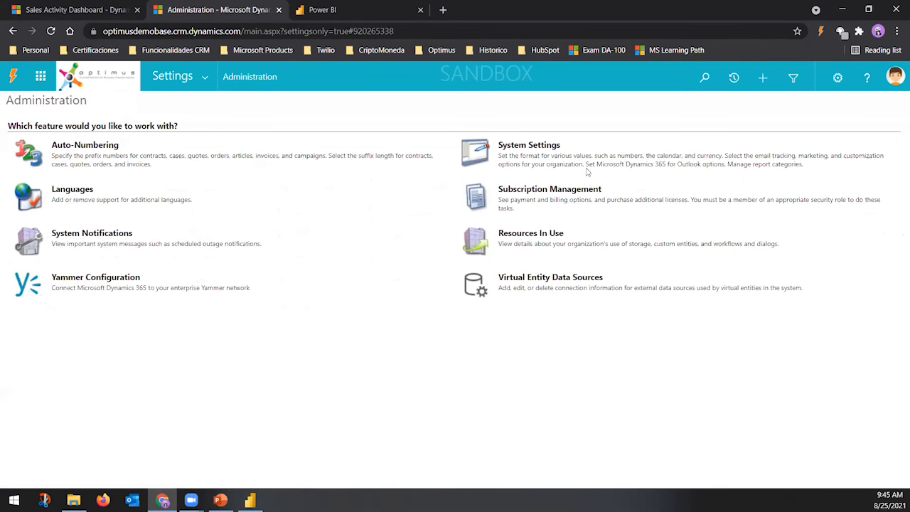
click(546, 146)
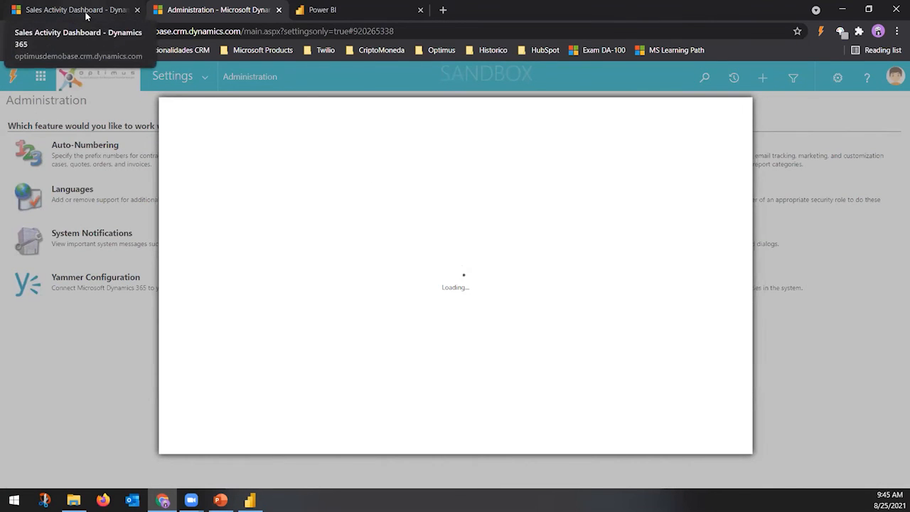
click(84, 11)
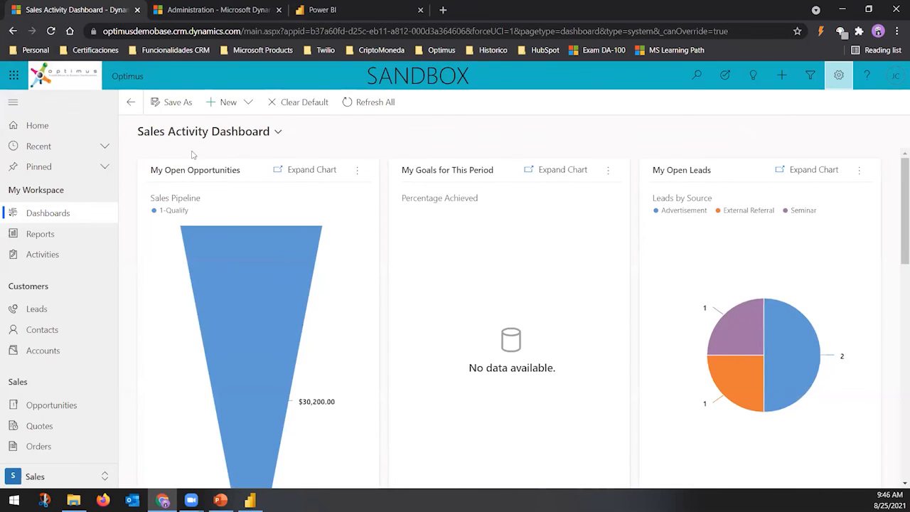
click(200, 12)
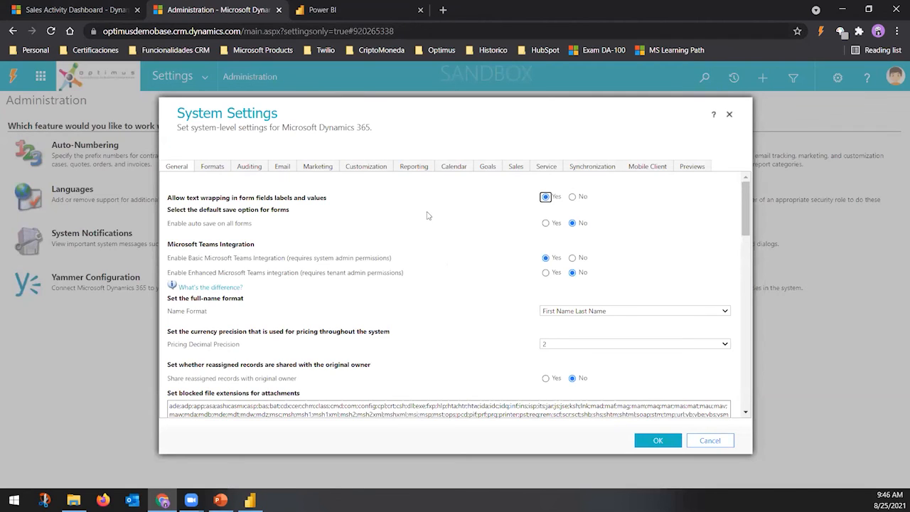
Confirm Power BI visualization embedding is allowed on the Reporting tab, cancel, and return to the Sales Activity Dashboard
click(415, 169)
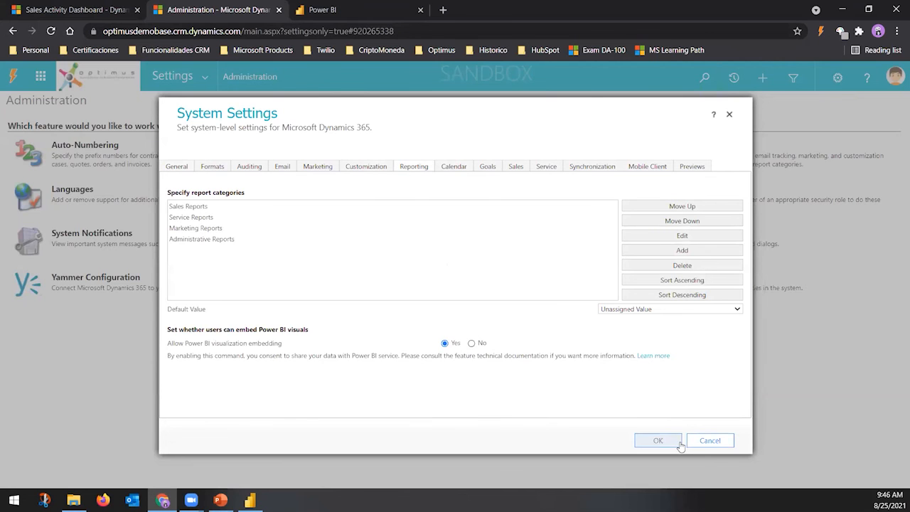
click(710, 441)
click(71, 10)
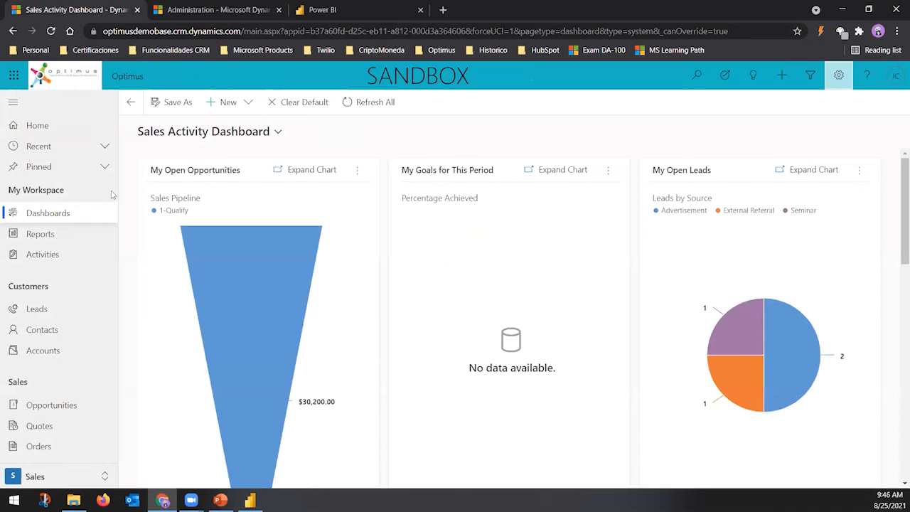
Create a new Power BI dashboard that embeds Webinar Dashboard from My workspace, and save it
click(240, 107)
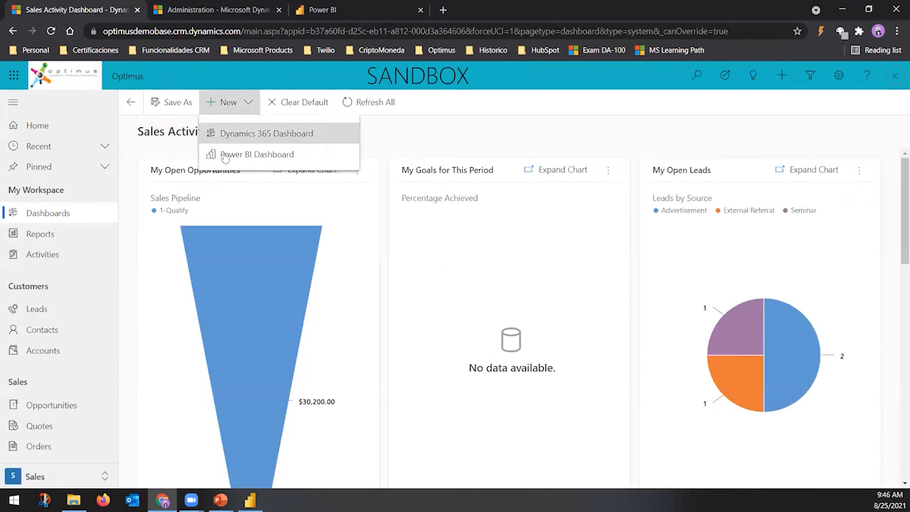
click(269, 155)
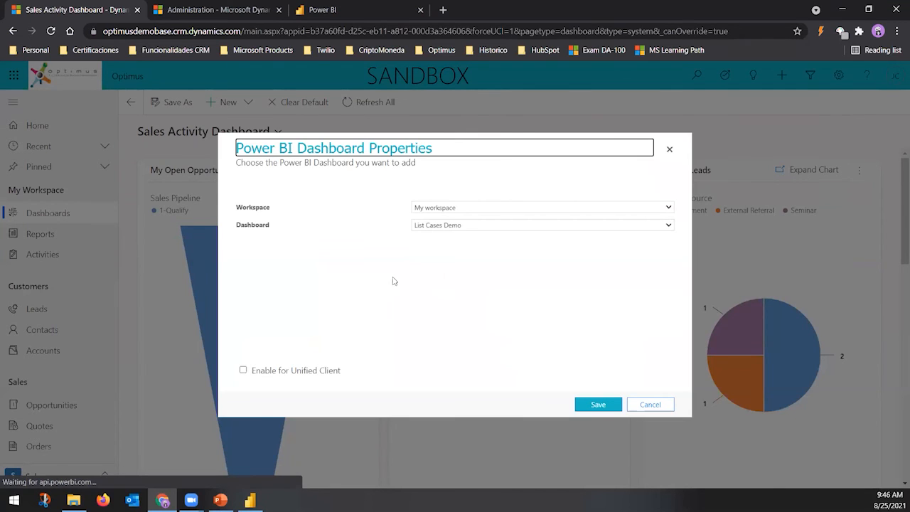
click(454, 226)
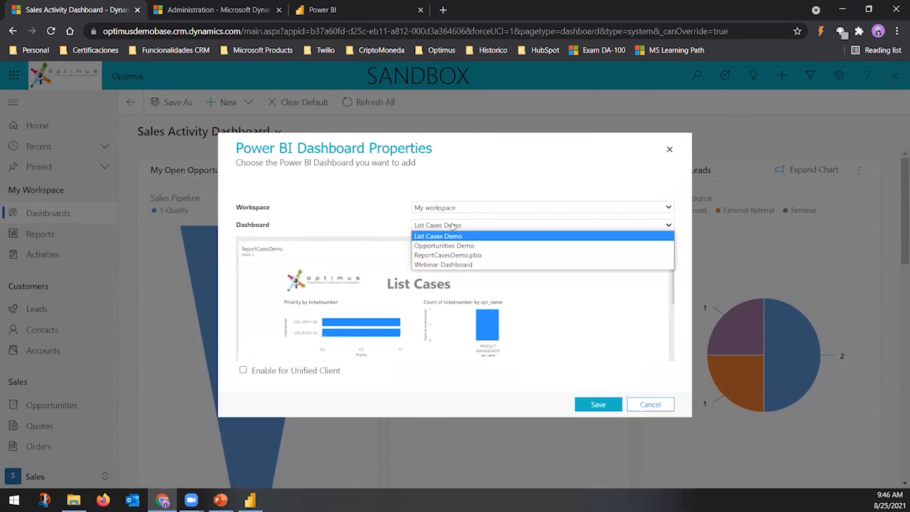
click(430, 264)
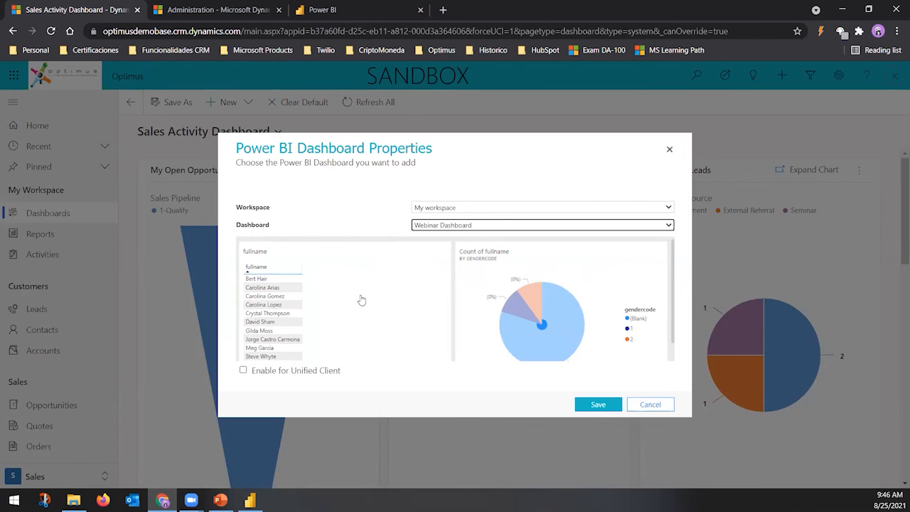
click(589, 408)
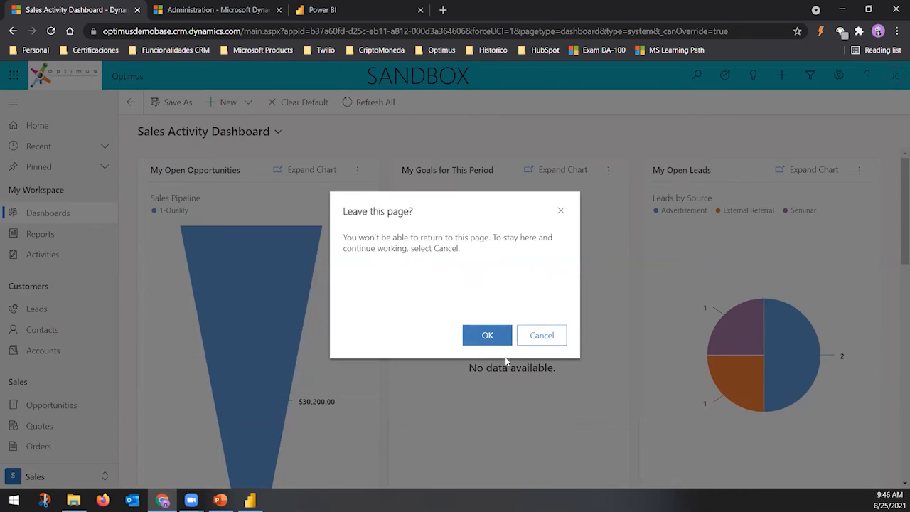
Confirm leaving the page and expand the embedded Count of fullname by gendercode pie tile
click(487, 337)
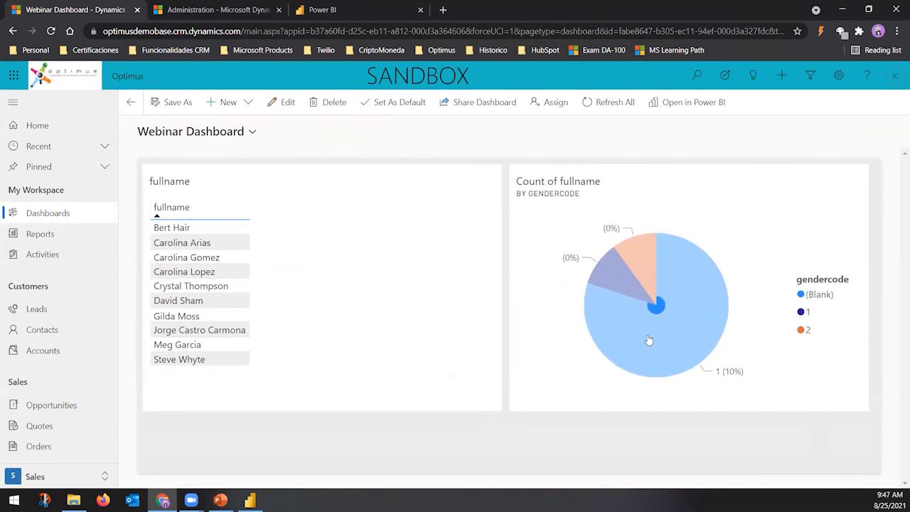
mouse_move(652, 342)
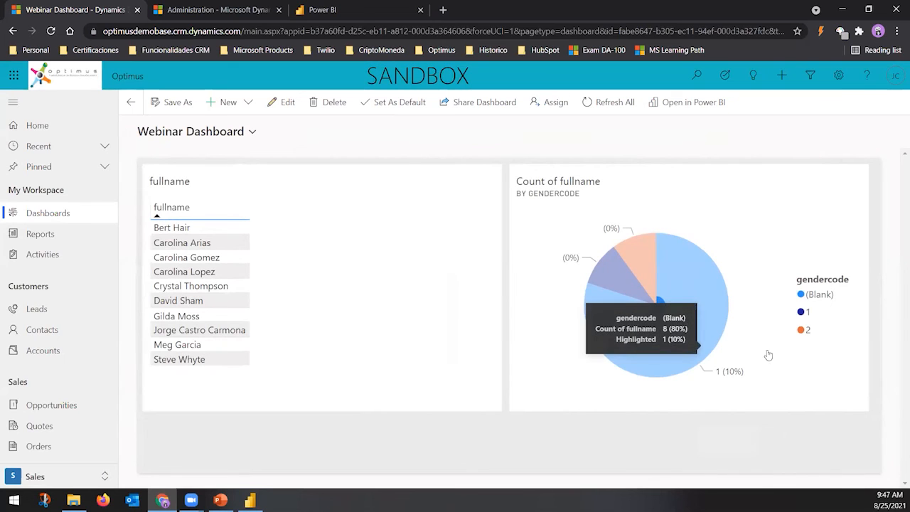
click(696, 346)
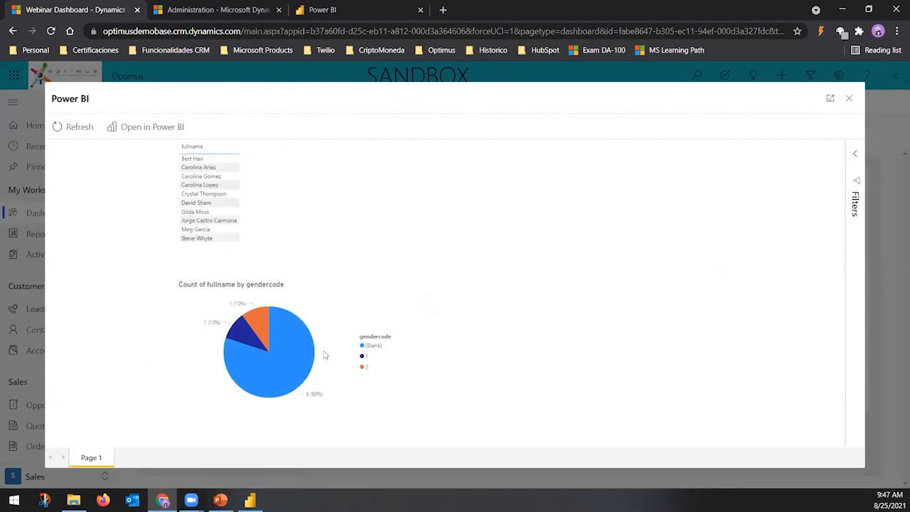
Cross-filter the names by gendercode 1 and by blank gendercode, then close the expanded view
click(256, 340)
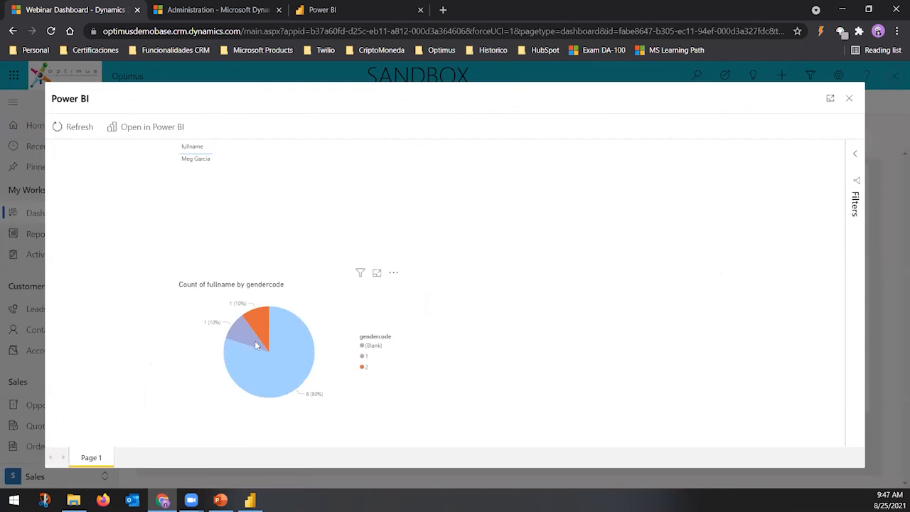
click(293, 343)
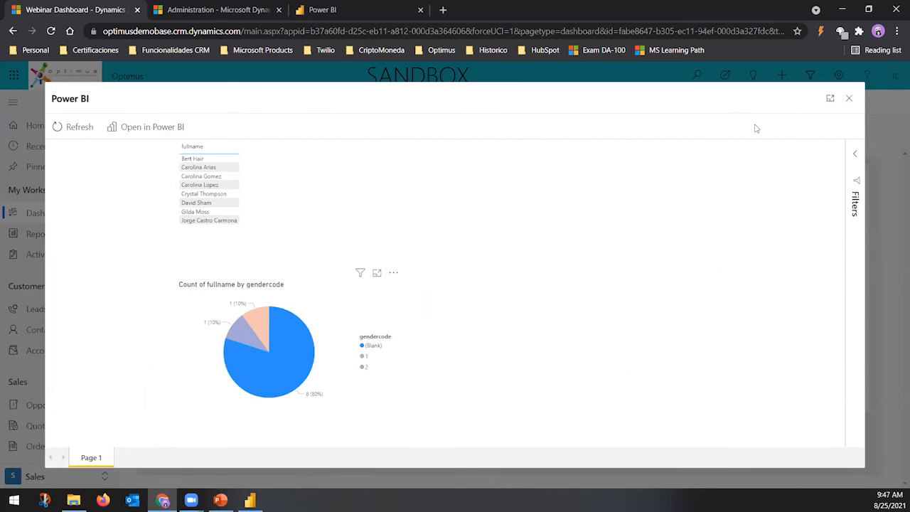
click(849, 98)
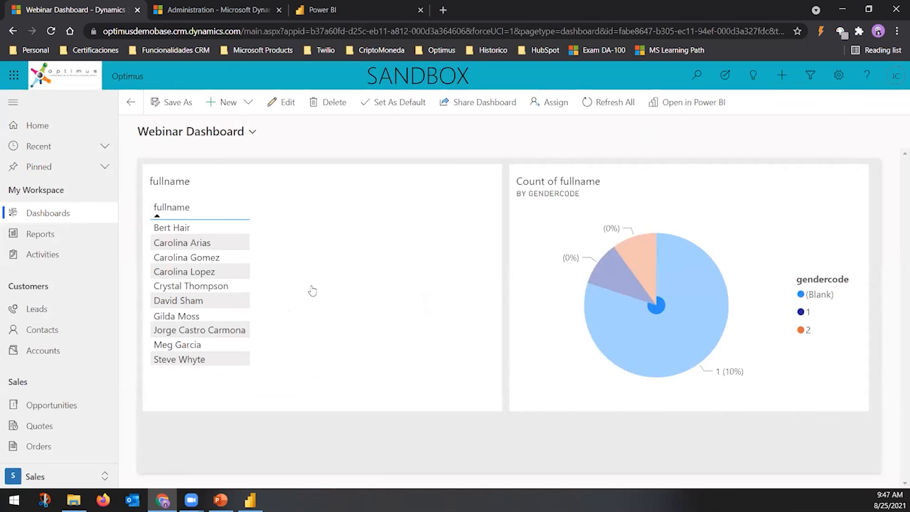
click(220, 500)
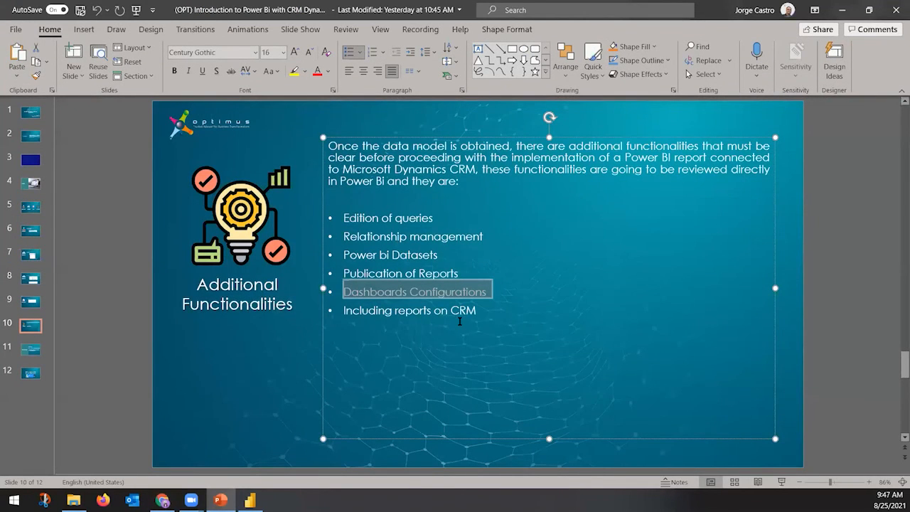
Minimize PowerPoint to bring the embedded Webinar Dashboard back into view
click(841, 7)
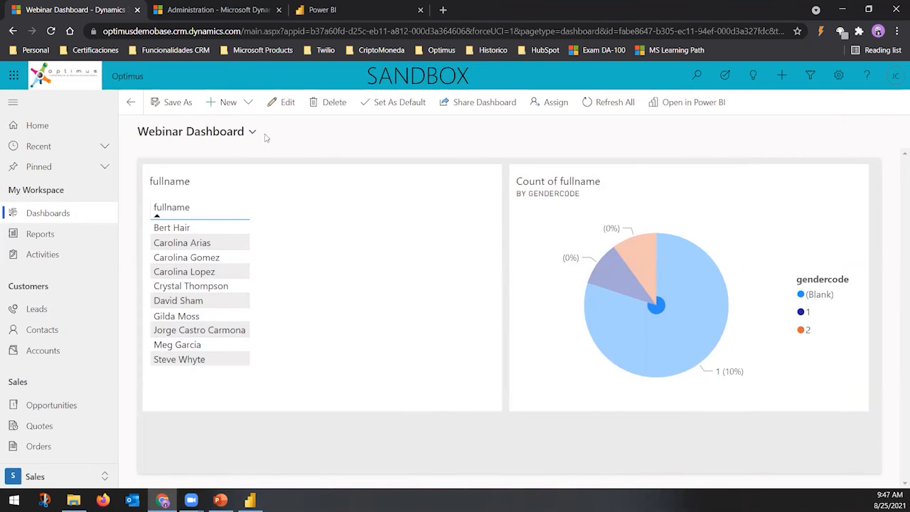
click(247, 106)
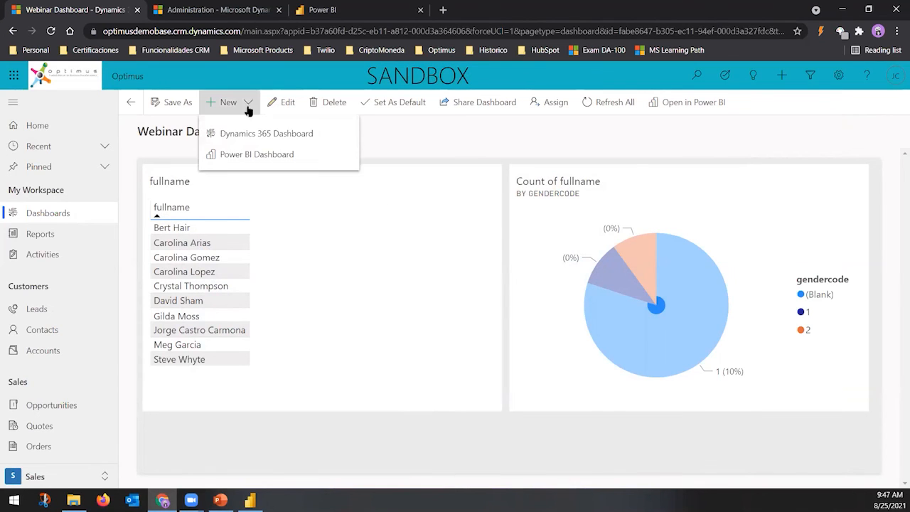
click(438, 150)
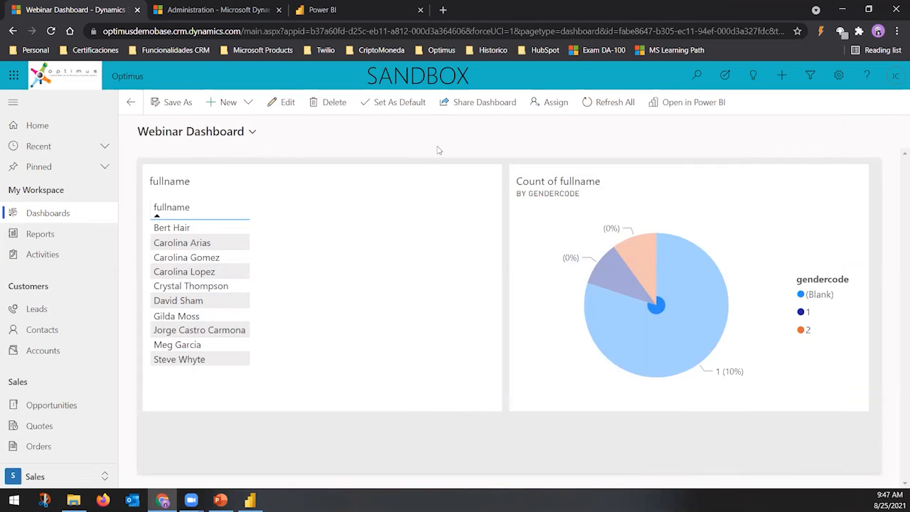
click(468, 102)
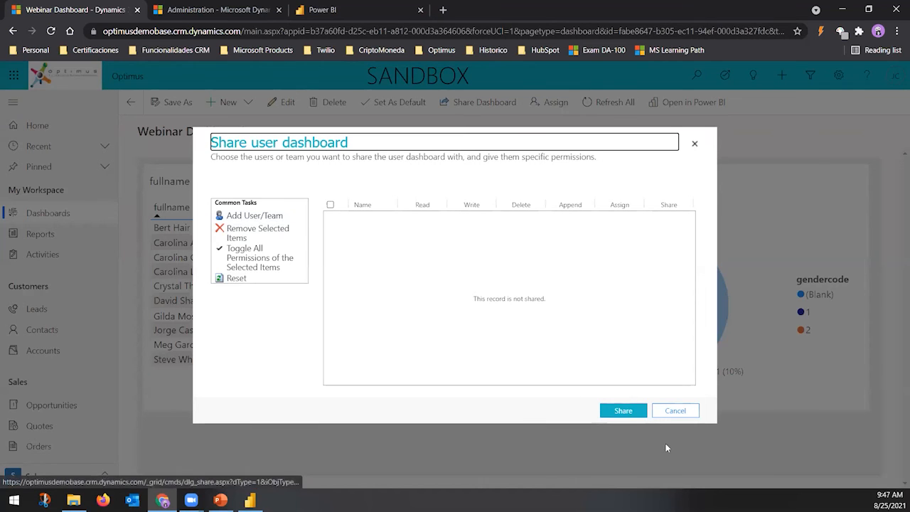
click(671, 411)
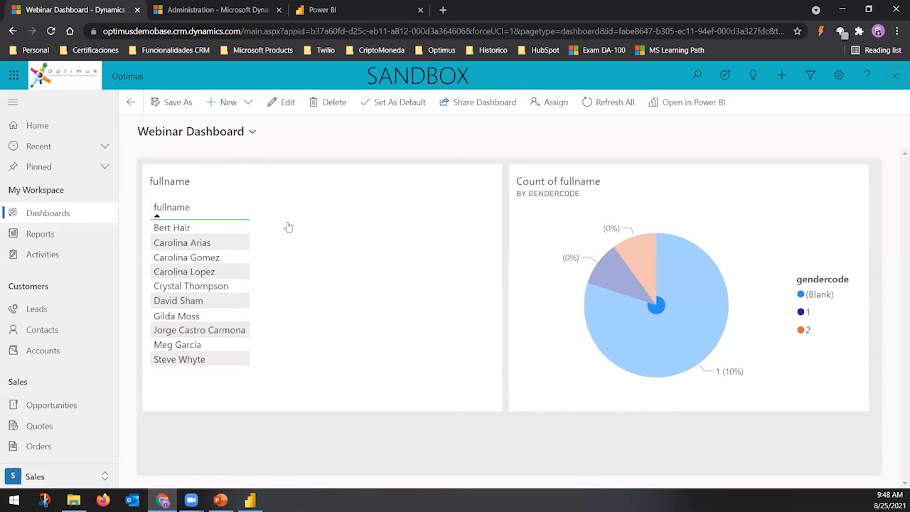
click(458, 101)
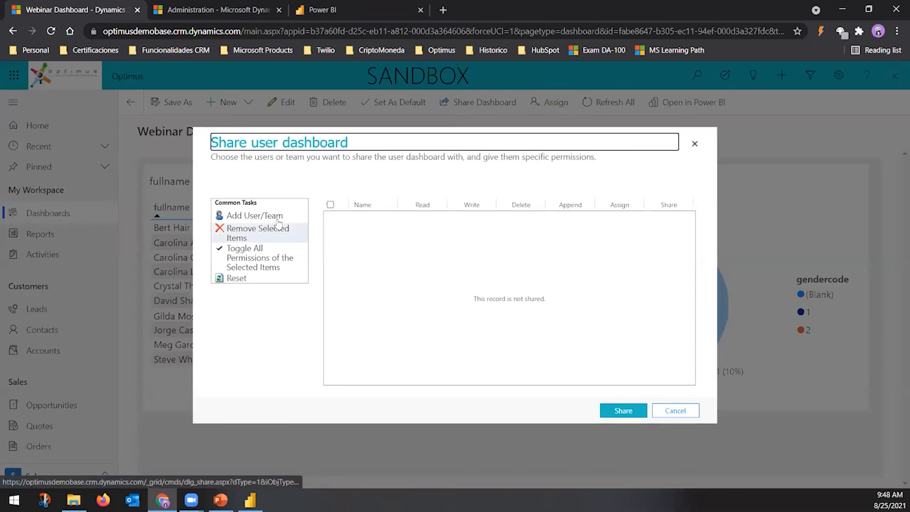
click(277, 216)
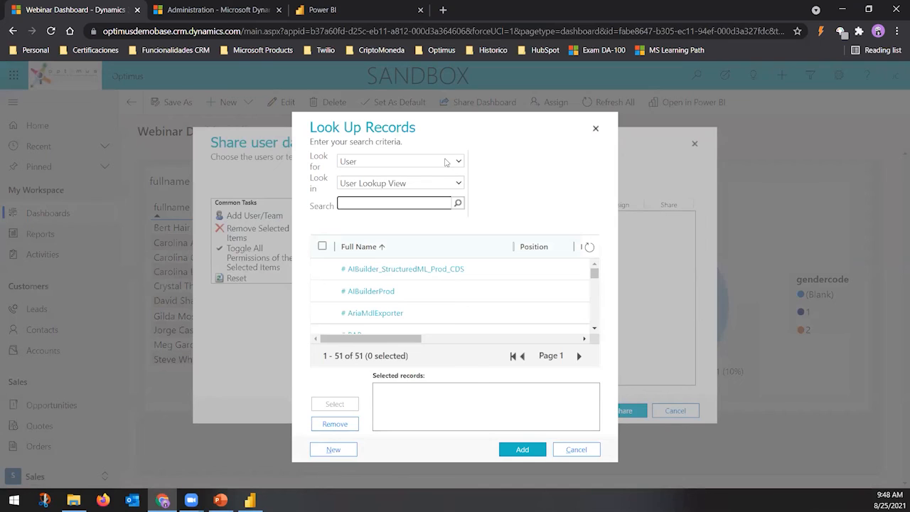
click(446, 162)
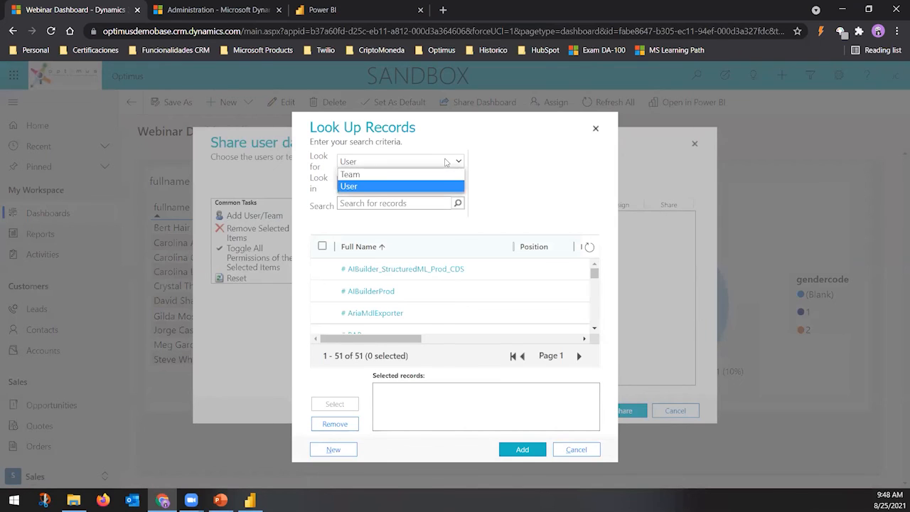
click(393, 177)
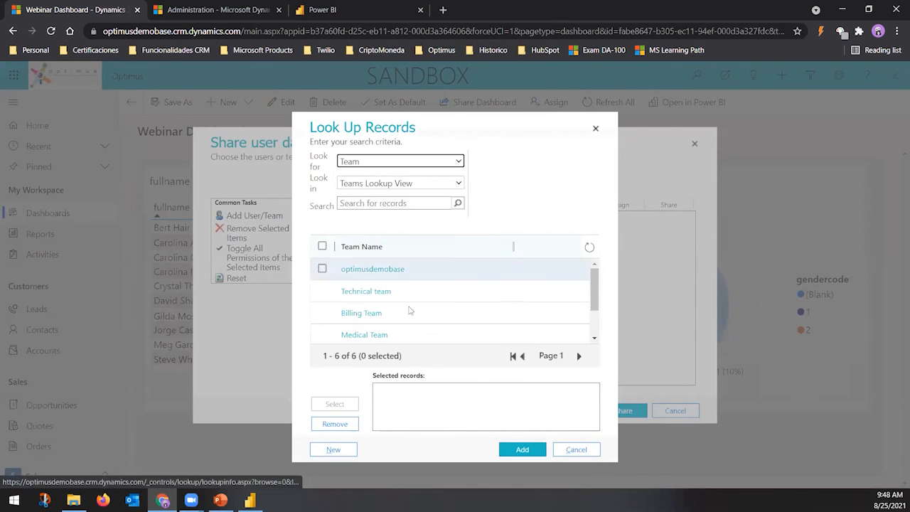
scroll(427, 333, down, 2)
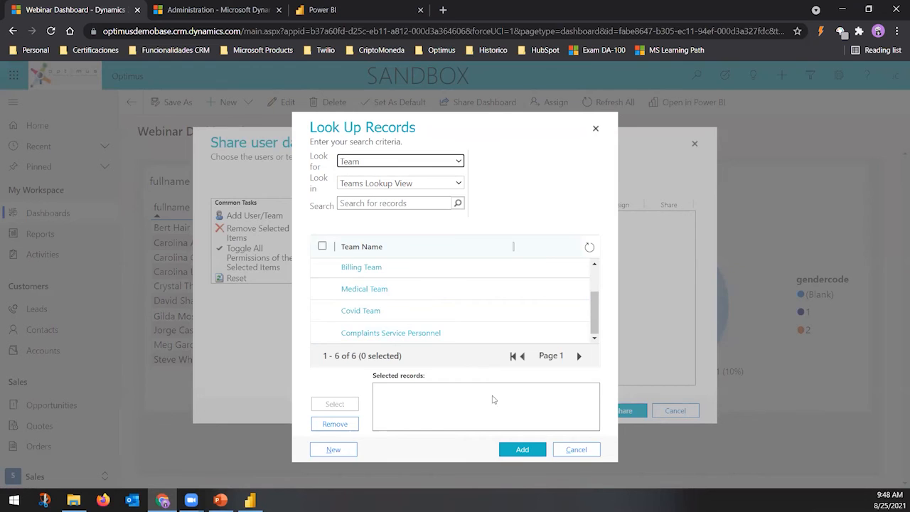
click(577, 449)
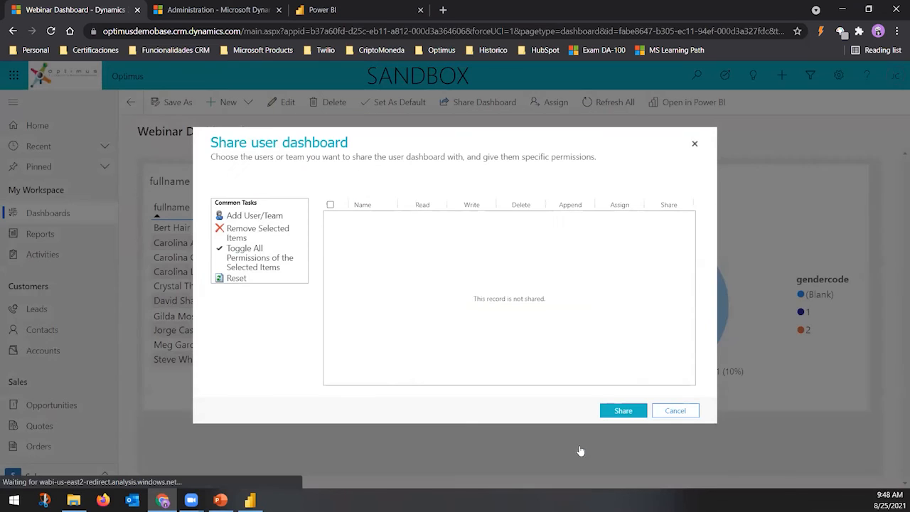
click(685, 410)
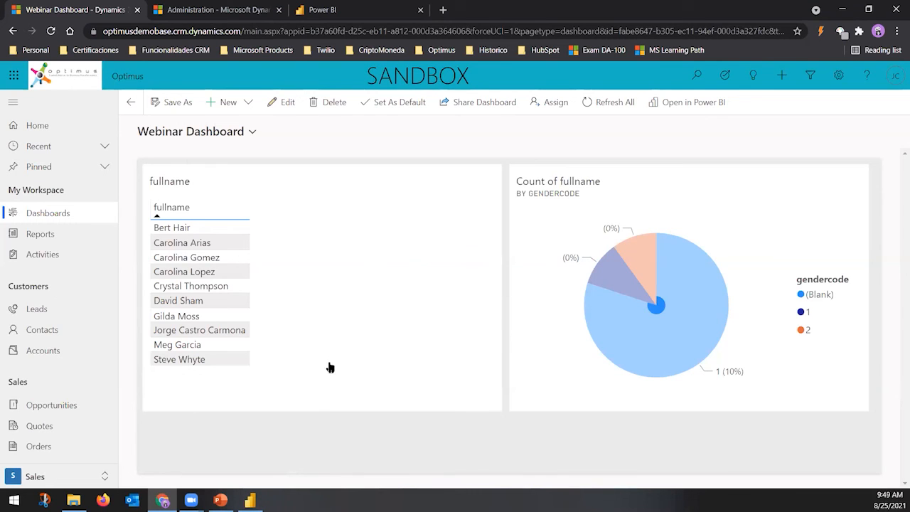
Bring the PowerPoint presentation to the front from the taskbar
click(221, 499)
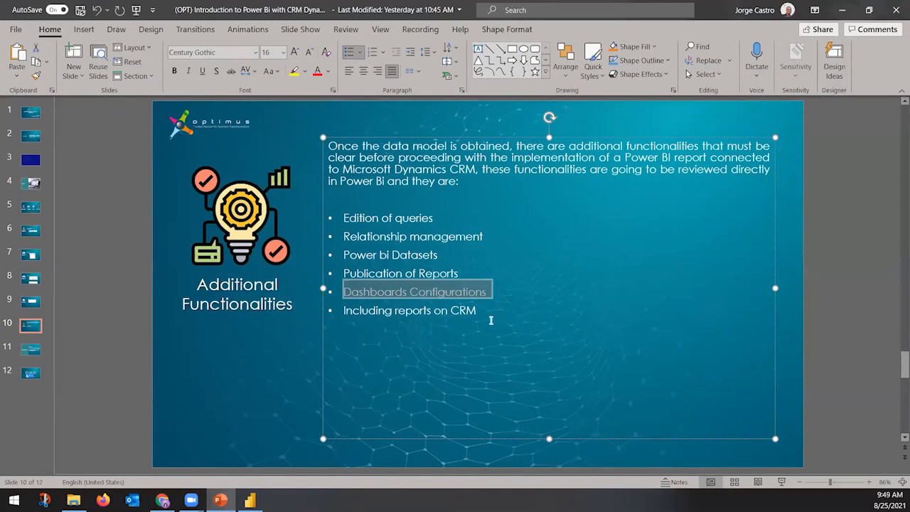
Show slide 11, Trial Instance
click(26, 353)
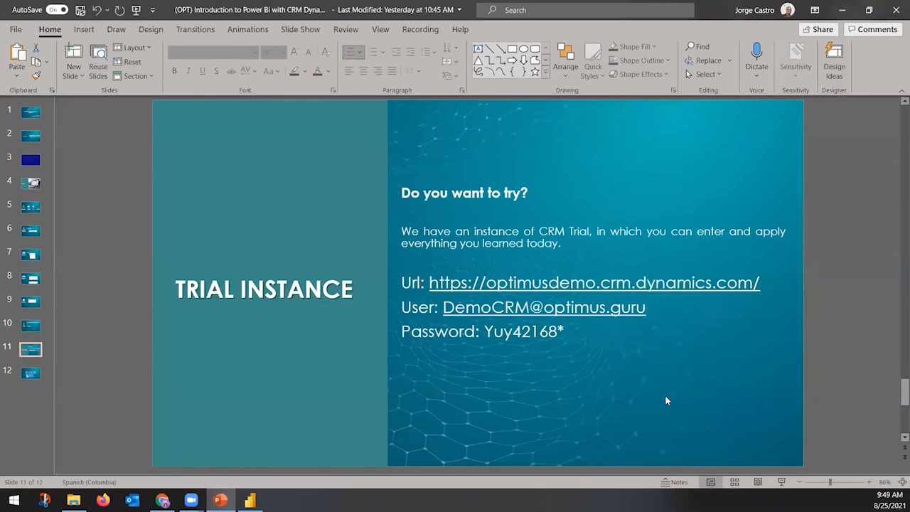